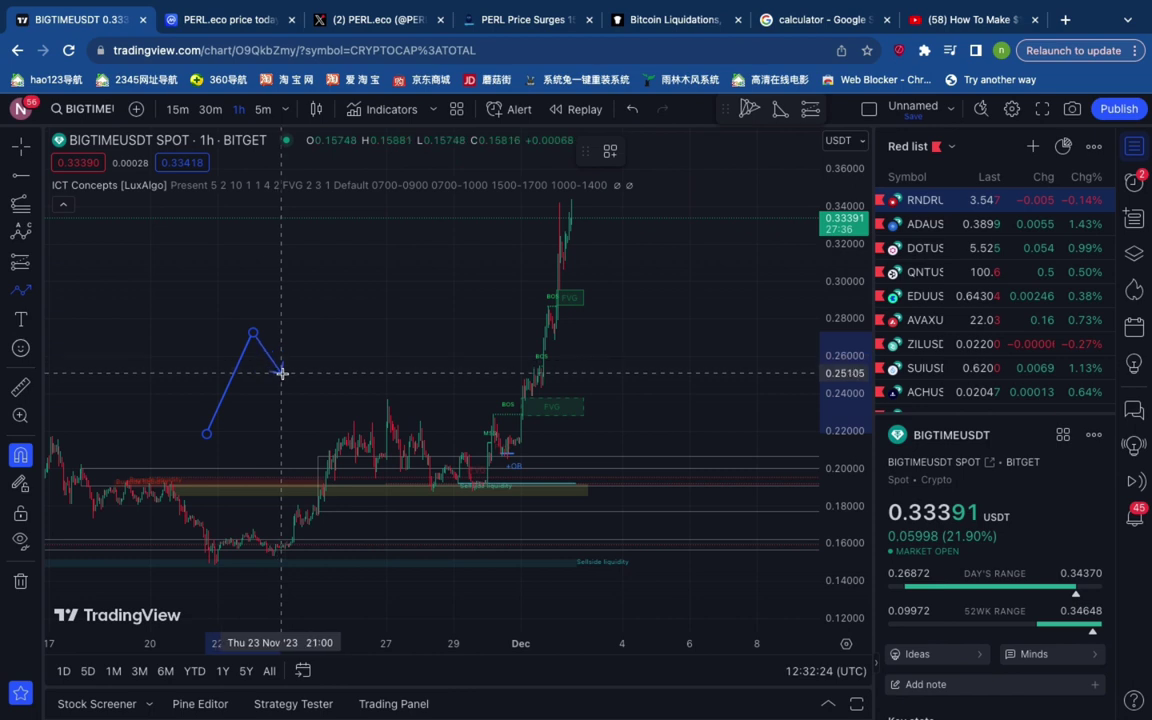
- Finish the zigzag price path with a pullback point at about 0.25 and an arrow tip at about 0.325
left_click(284, 375)
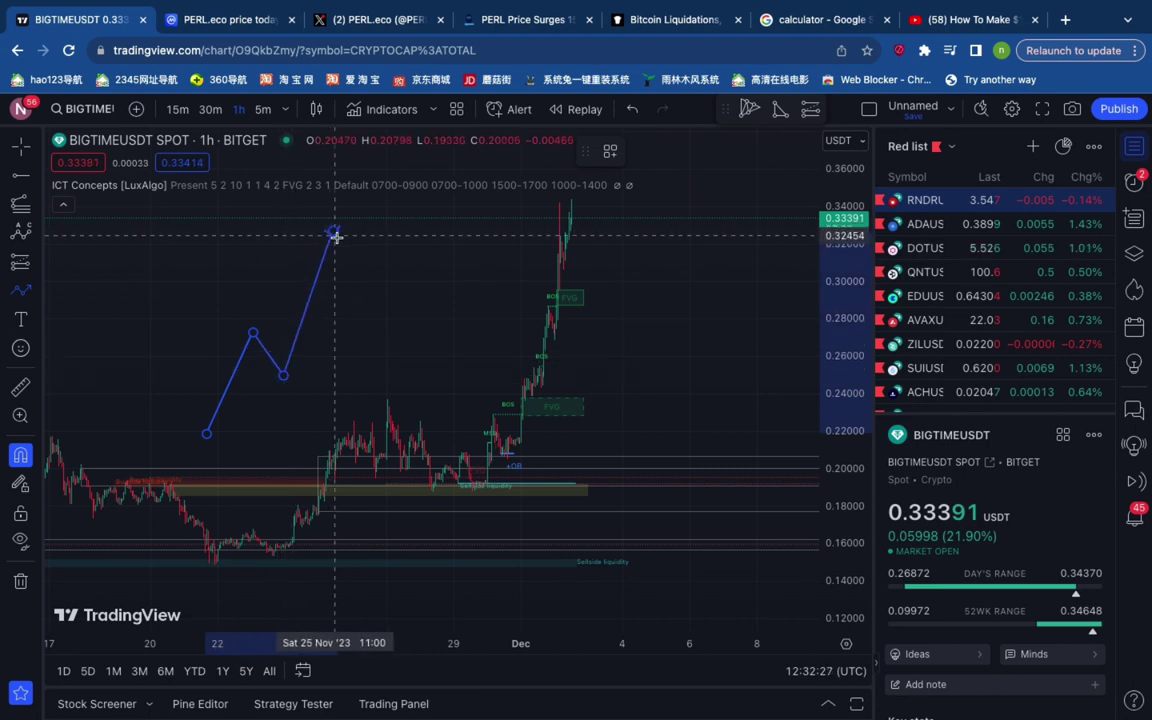
double_click(334, 233)
left_click(374, 264)
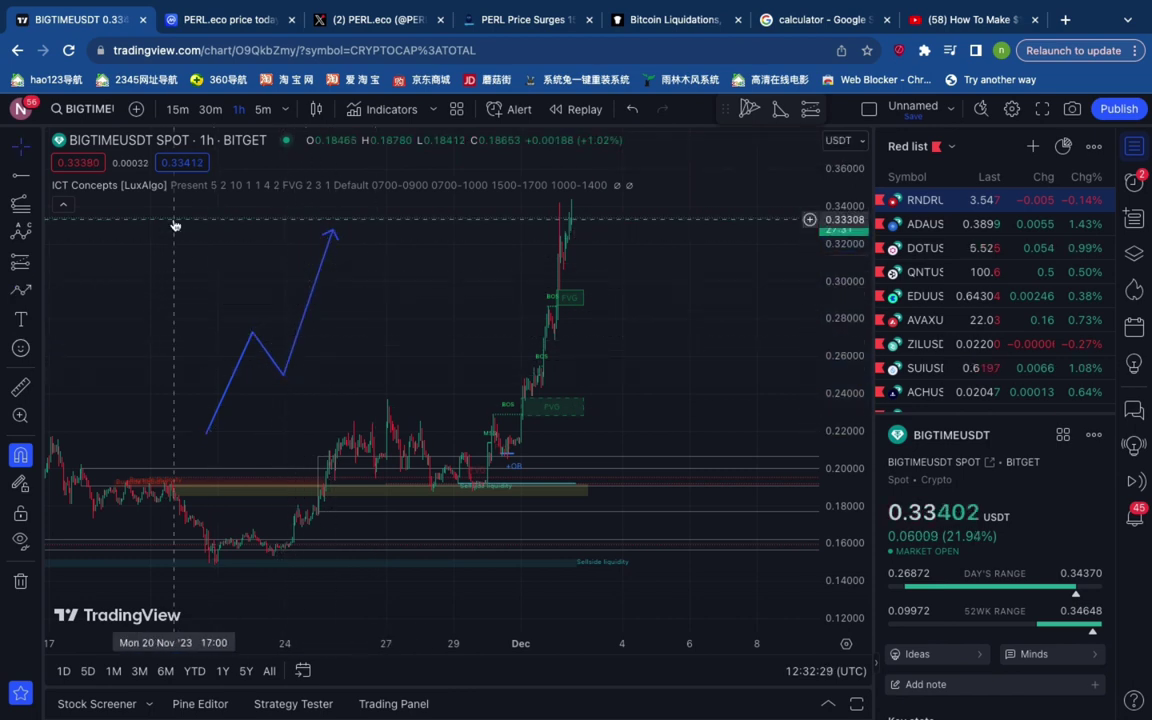
- Draw a Fib Retracement over the path's first upswing, from its low at 0.21644 to its peak at 0.27198
left_click(33, 210)
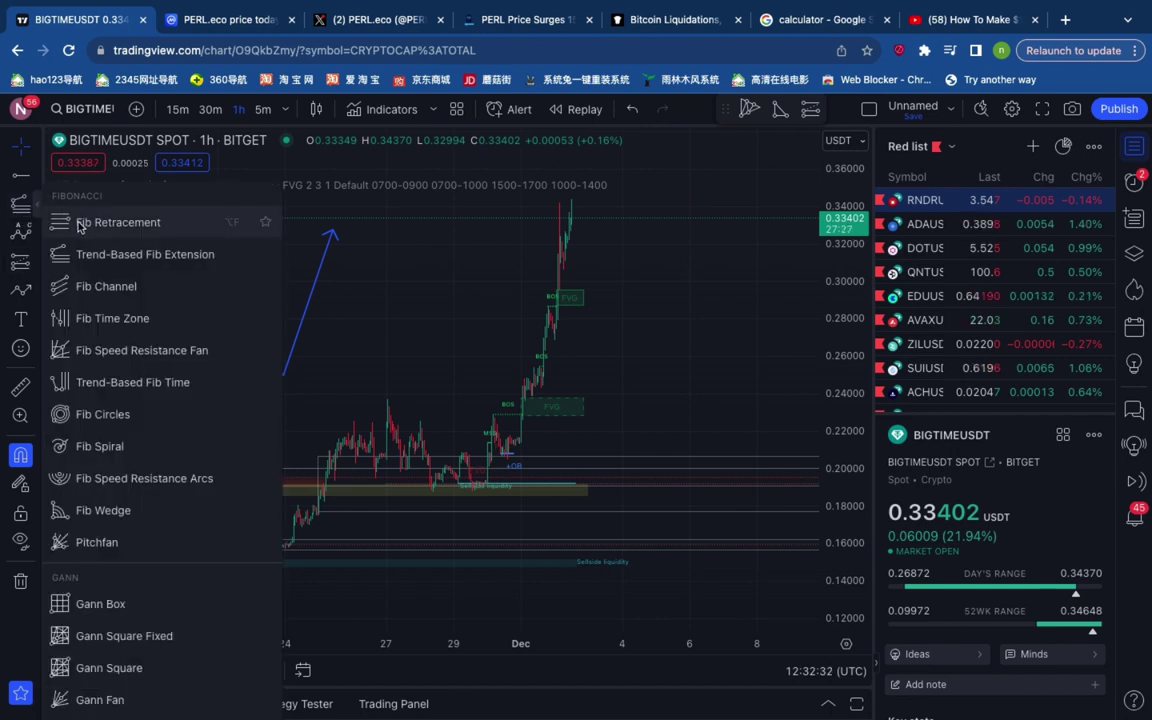
left_click(80, 223)
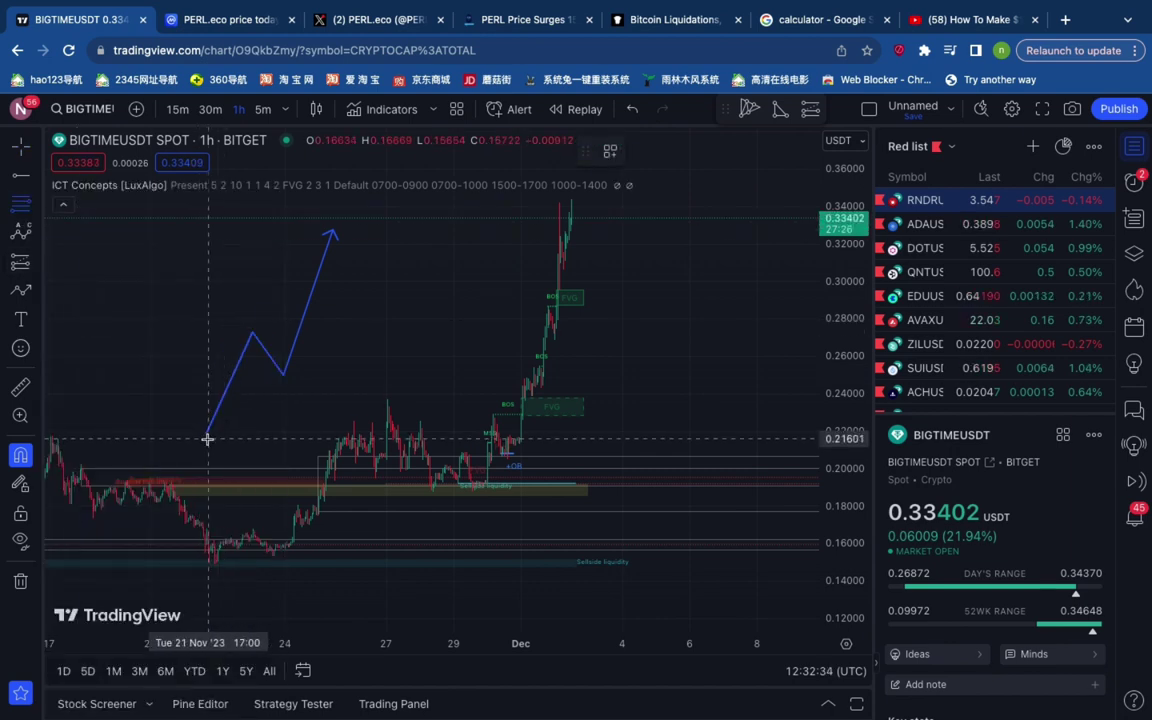
left_click(207, 438)
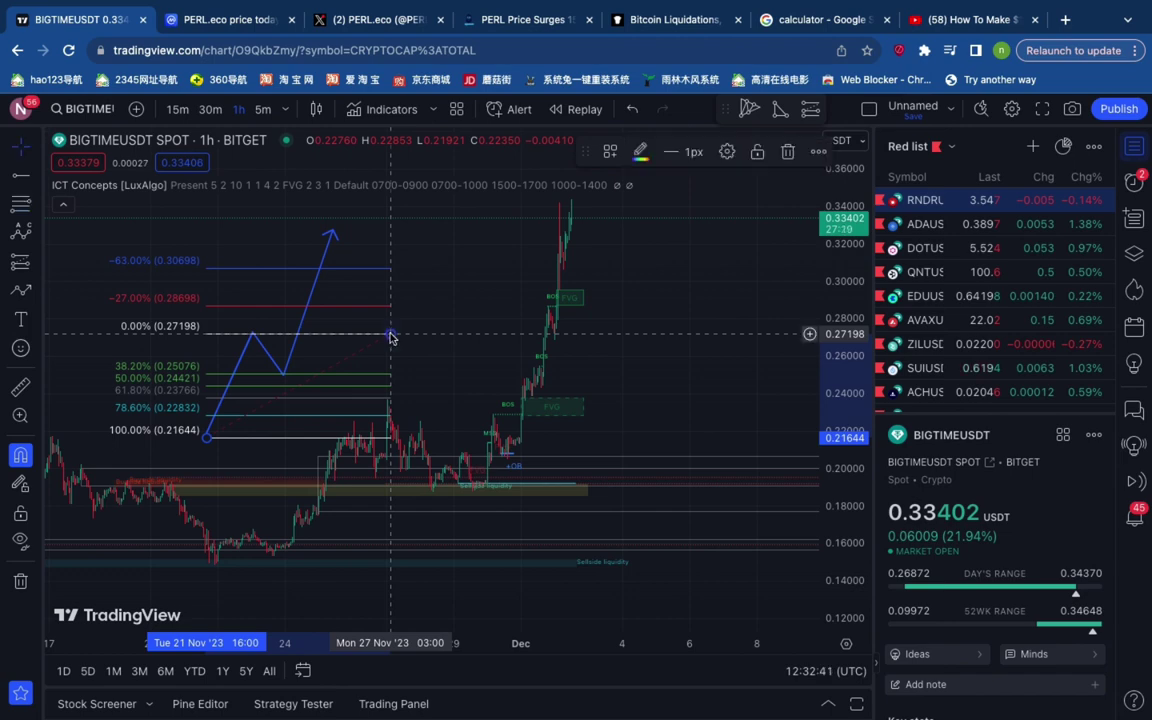
left_click(390, 337)
- Draw a rectangle at the pullback between the 38.20% and 50% levels, about 0.249 to 0.245, and delete the Fib Retracement
left_click(36, 292)
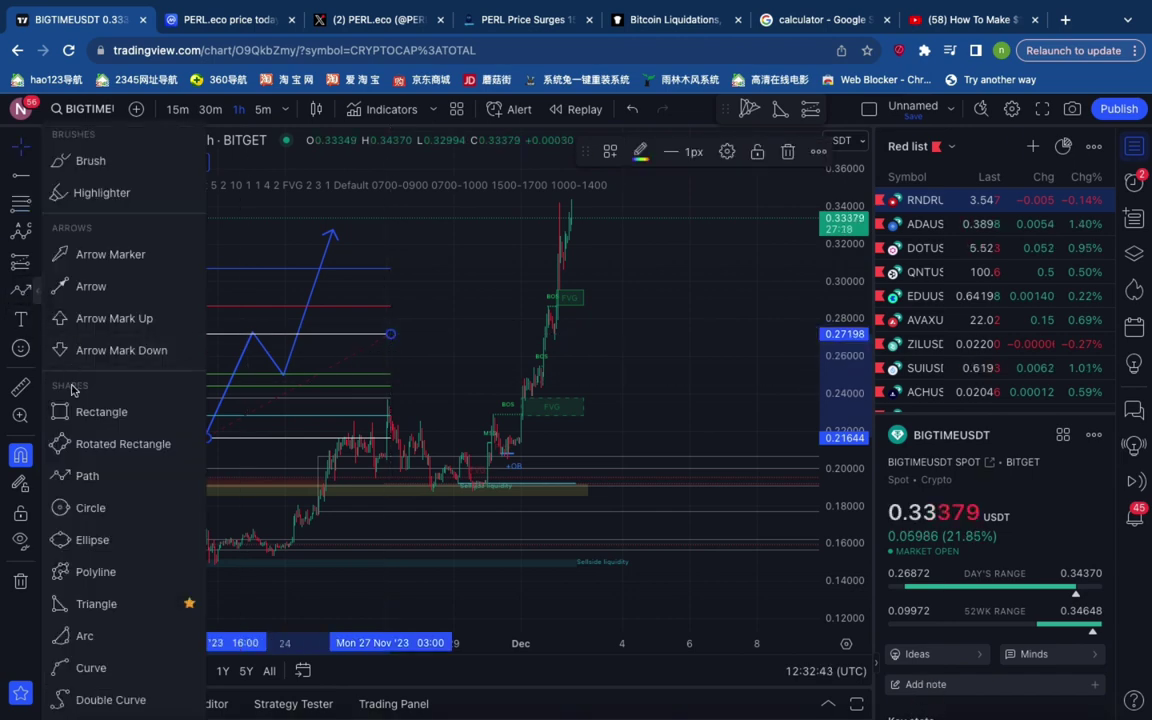
left_click(72, 411)
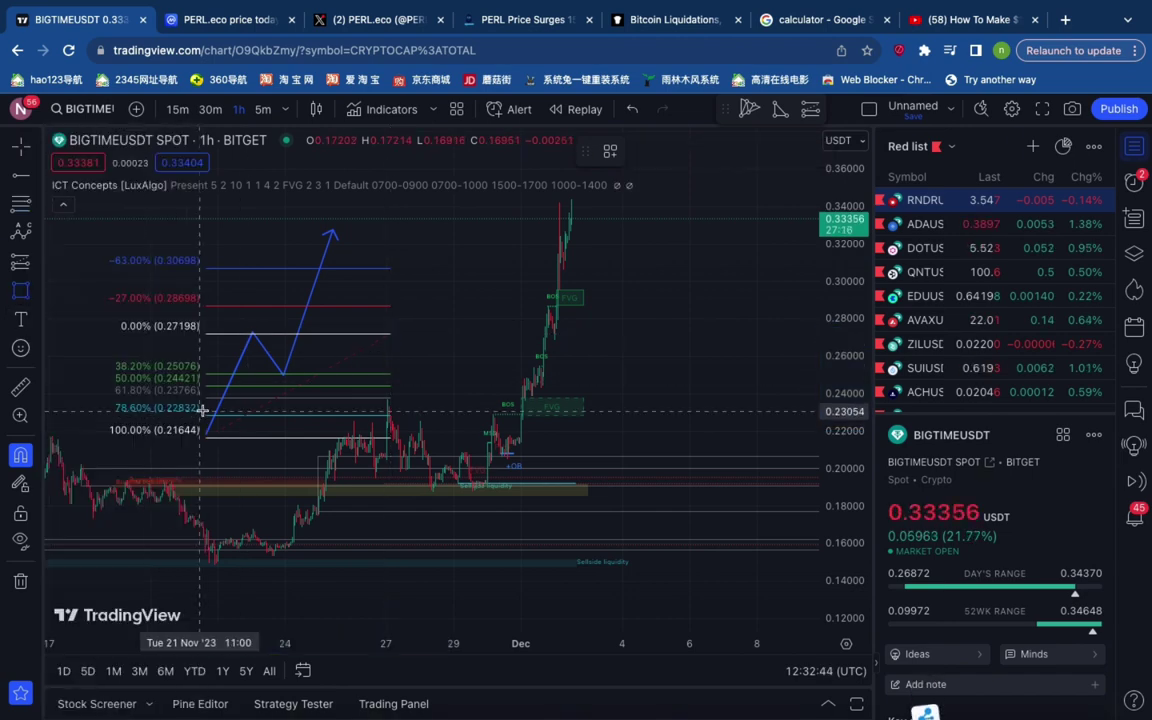
left_click(258, 376)
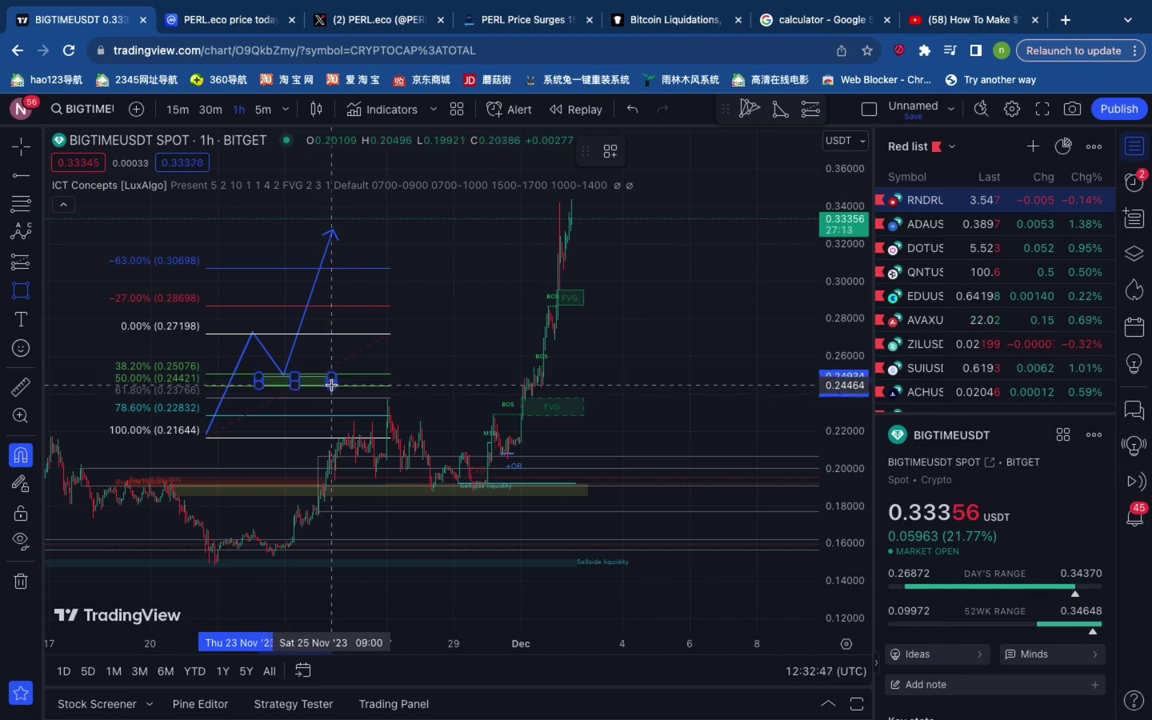
left_click(331, 385)
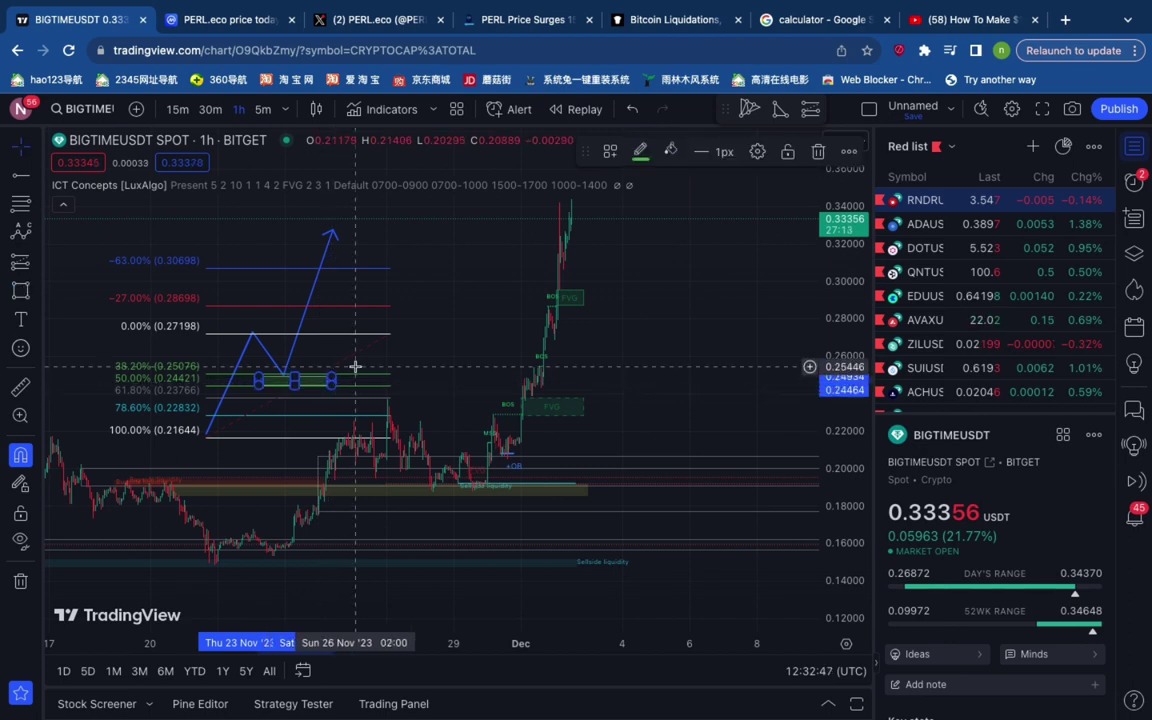
left_click(211, 270)
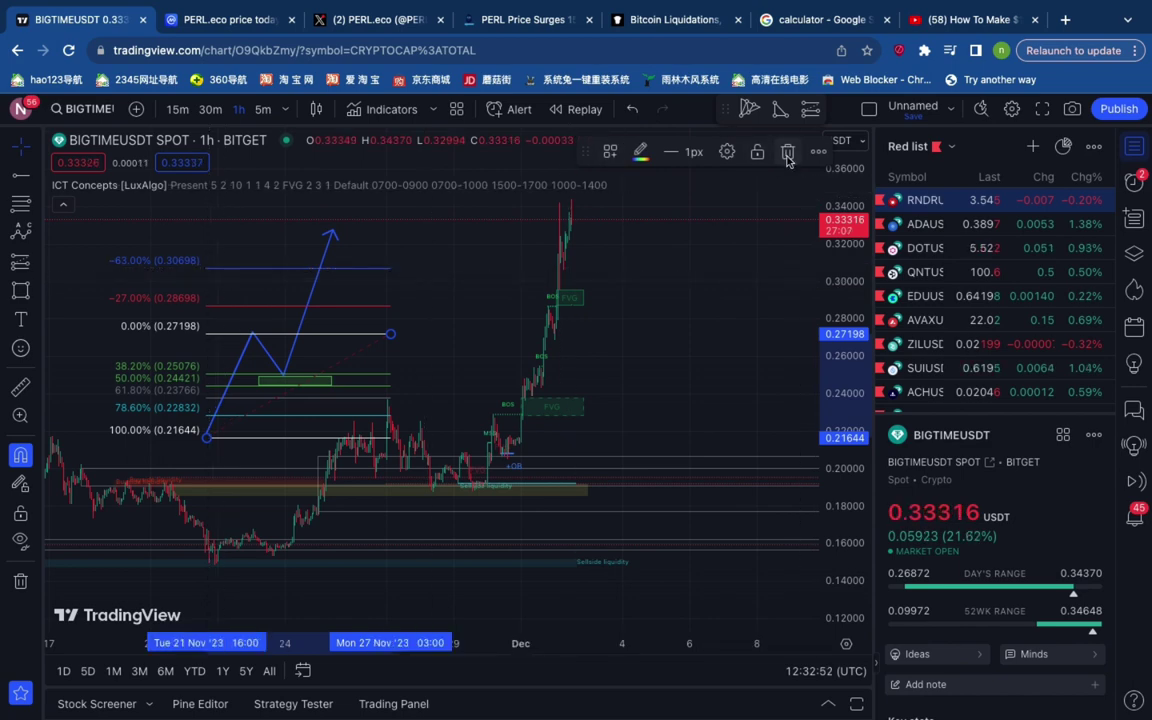
left_click(787, 155)
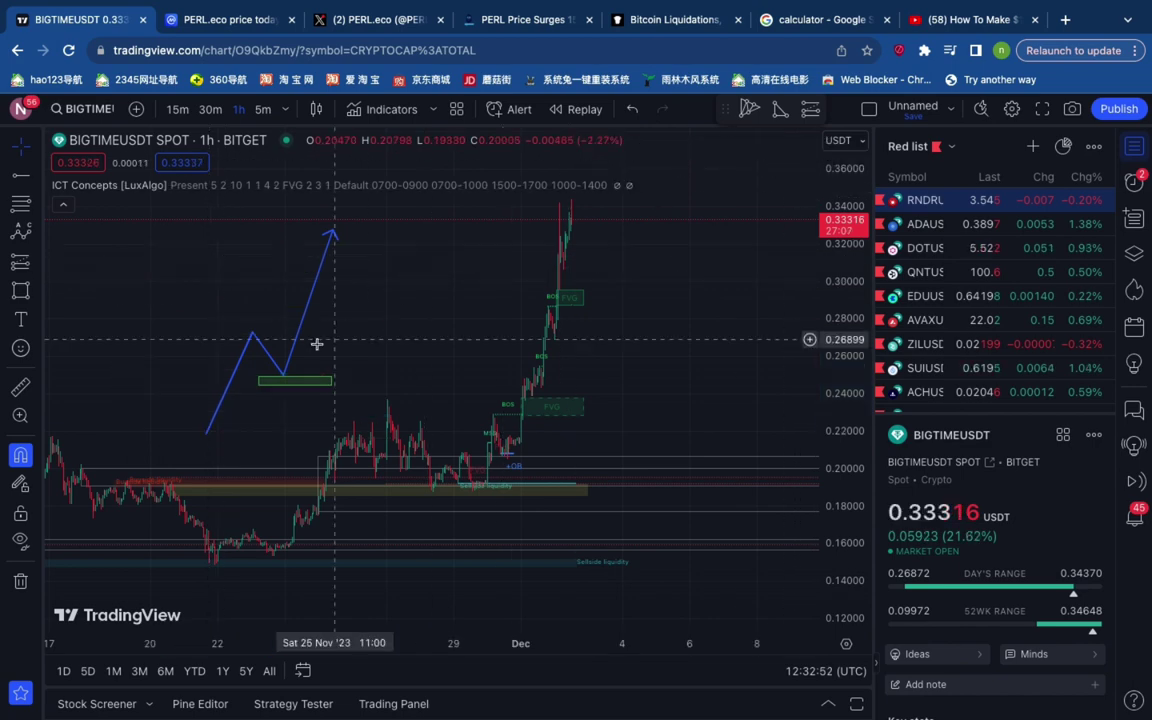
- Draw a Trend-Based Fib Extension on the path through the low at 0.21815, the peak at 0.27155 and the pullback at 0.24720
left_click(33, 205)
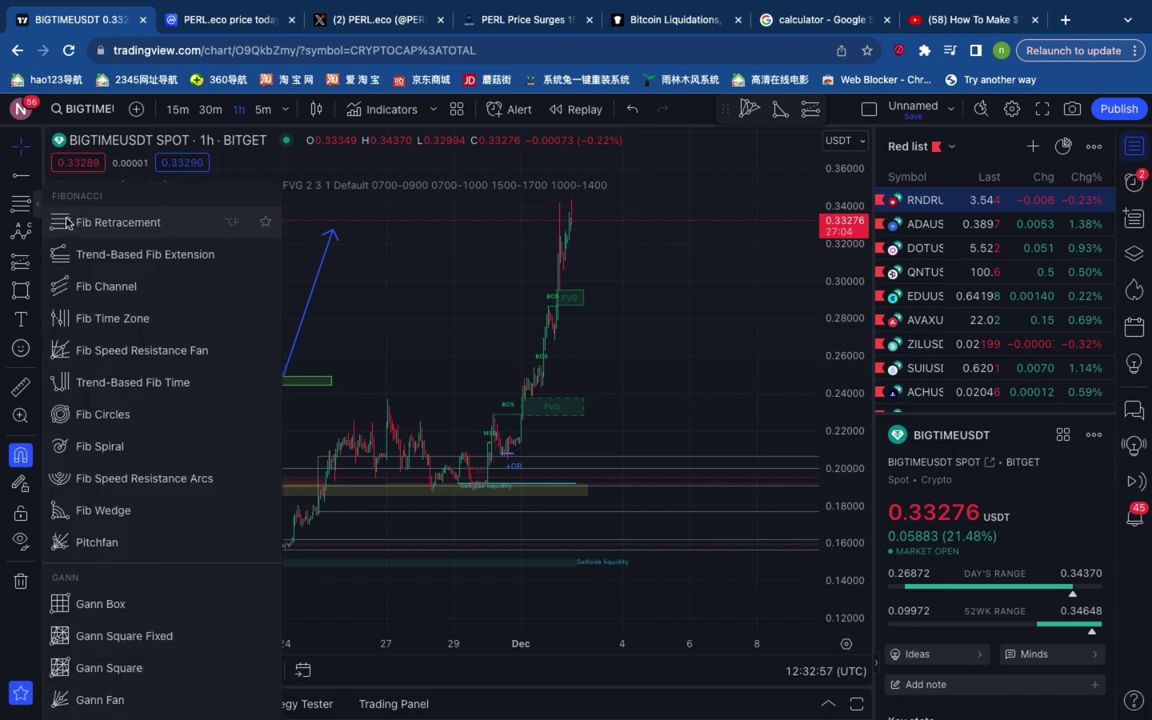
left_click(72, 229)
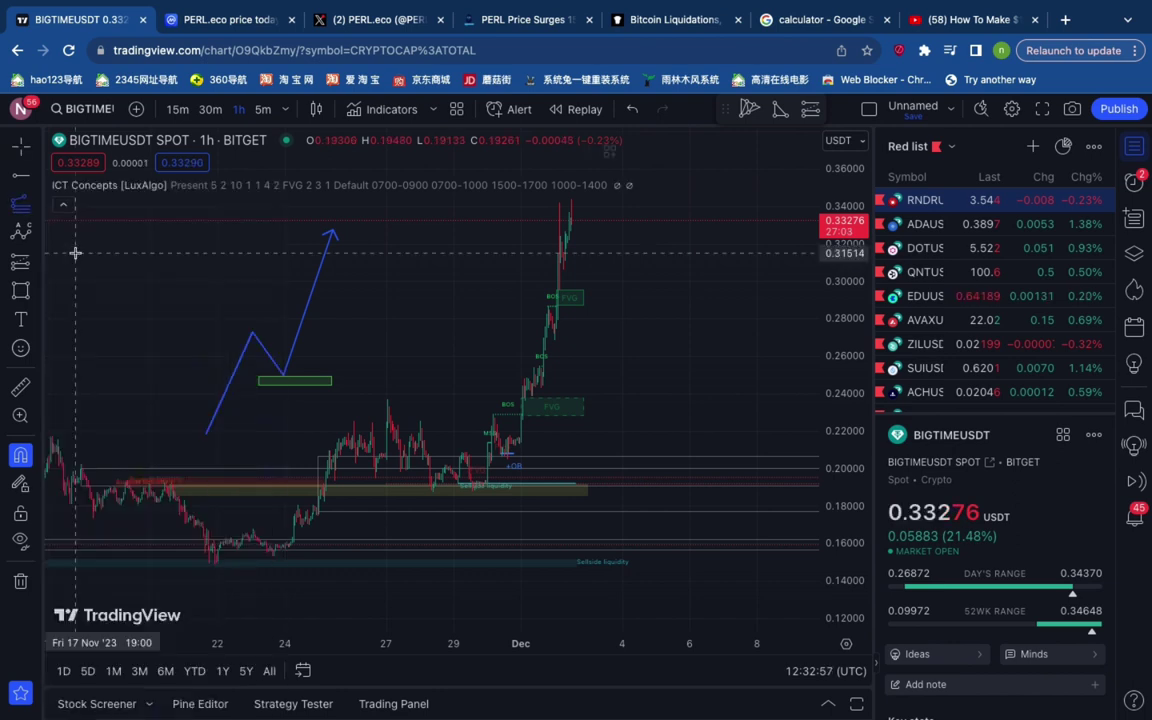
left_click(208, 434)
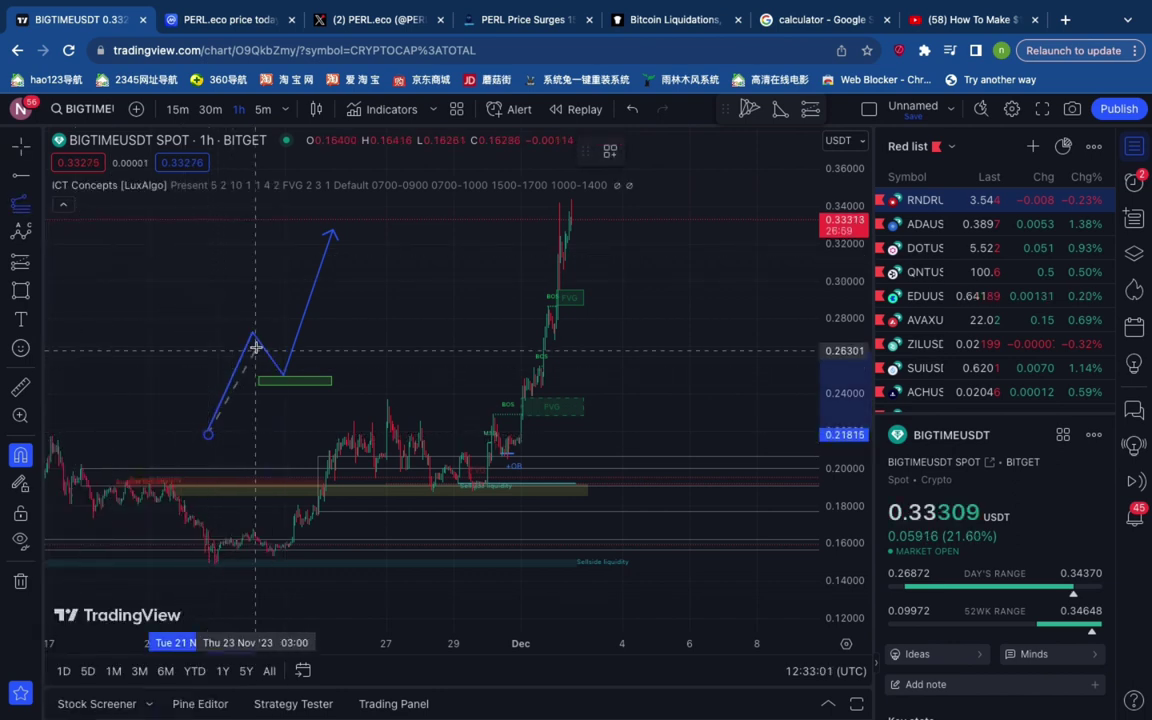
left_click(253, 335)
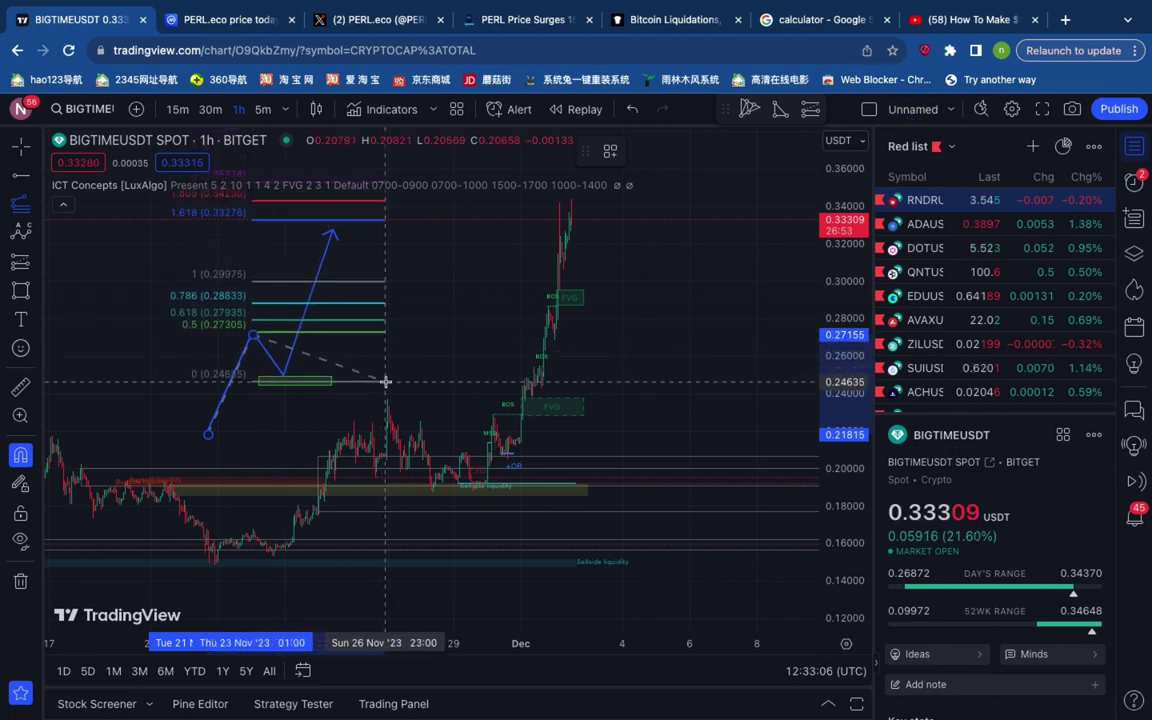
left_click(385, 378)
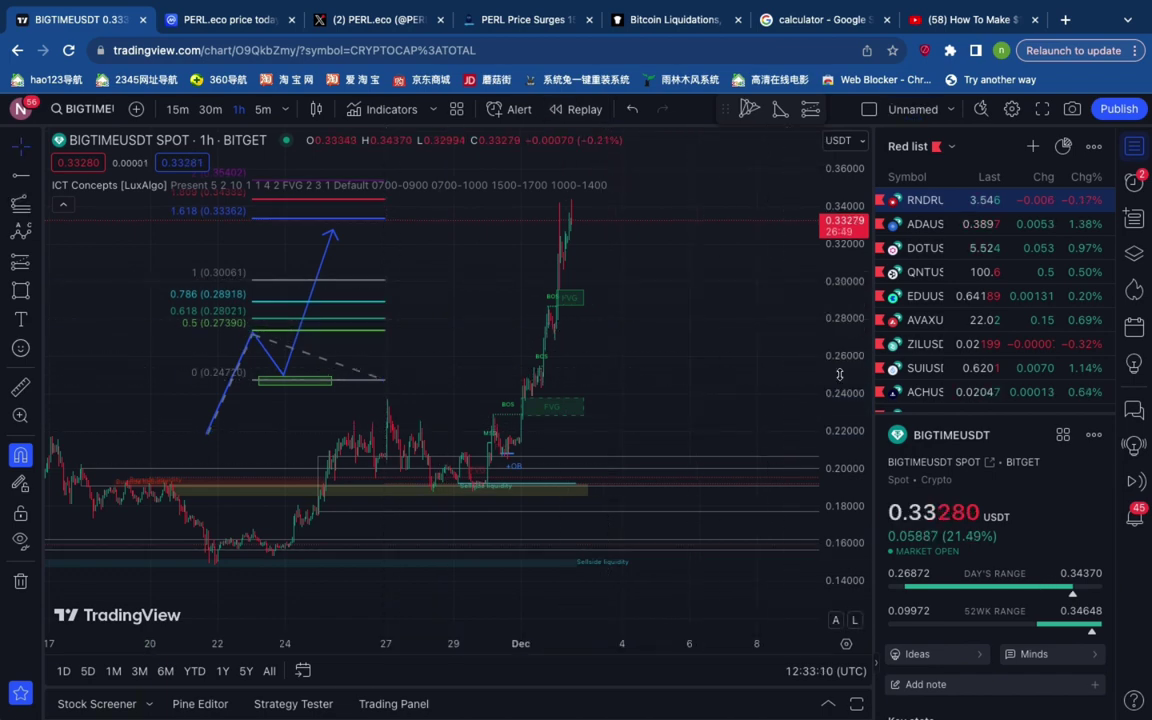
- Draw a rectangle around the 1.809 extension level, about 0.348 to 0.342, and delete the Trend-Based Fib Extension
left_click_drag(837, 354, 837, 385)
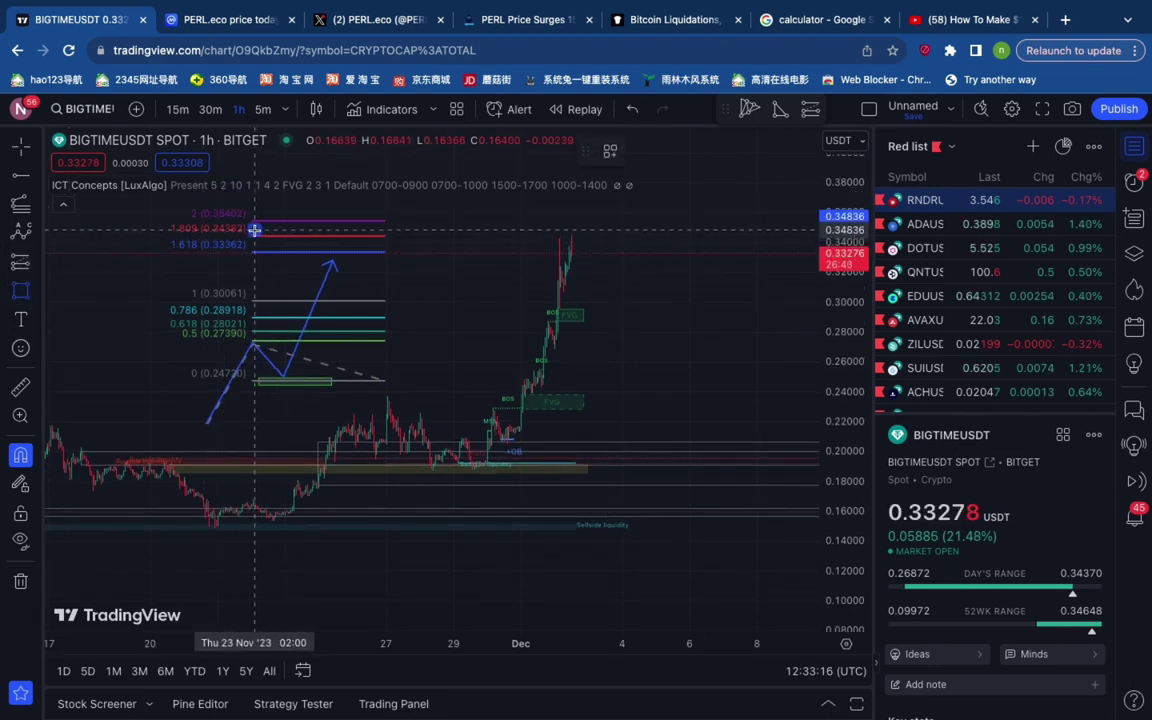
left_click_drag(255, 230, 386, 240)
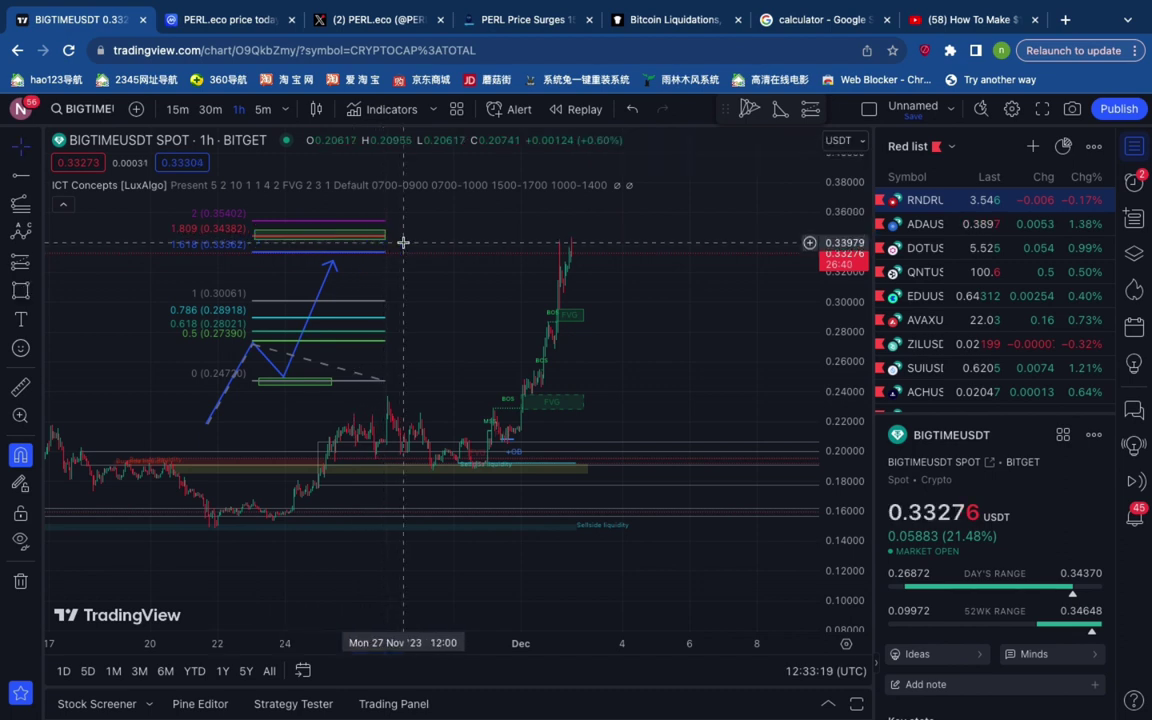
left_click(224, 241)
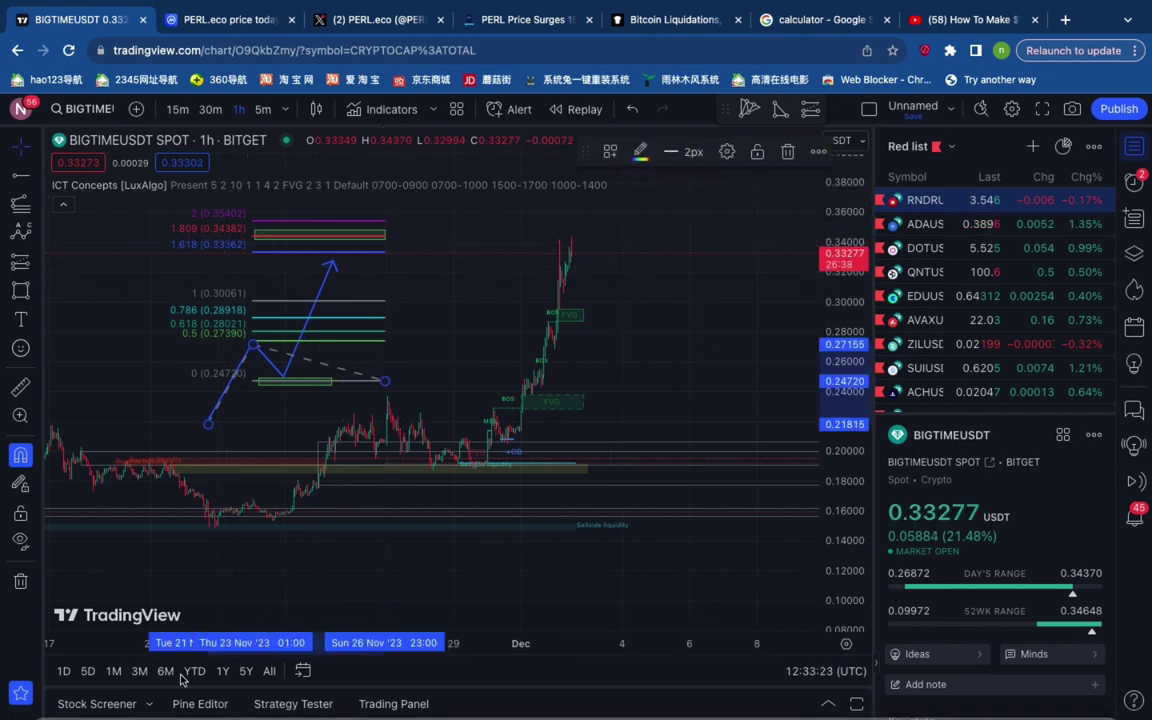
left_click(787, 151)
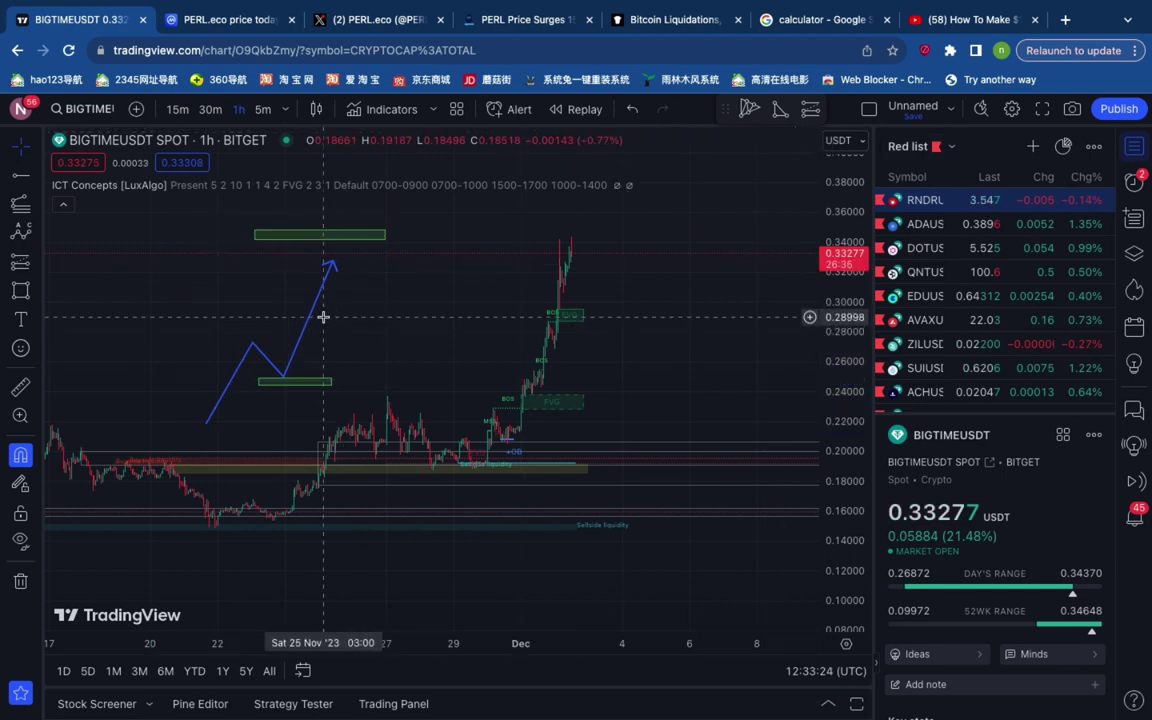
- Stretch the path's arrow tip up to the upper rectangle, at about 0.341
left_click_drag(326, 260, 337, 245)
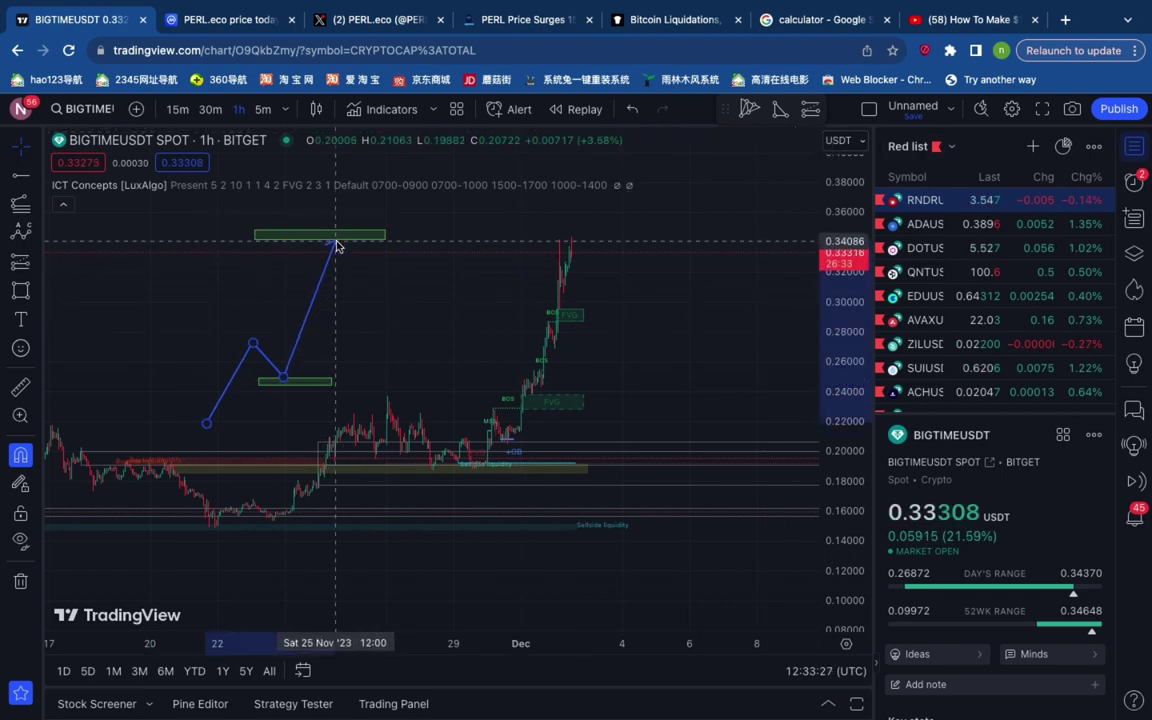
left_click(348, 277)
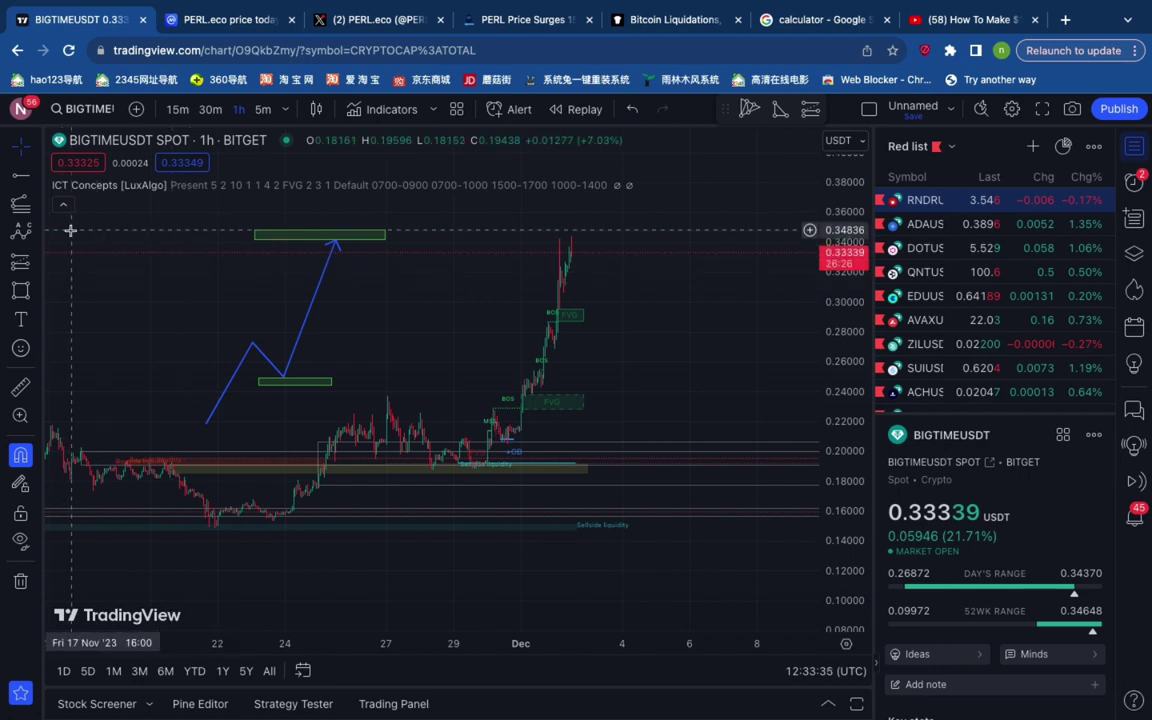
- Remove all drawings from the BIGTIMEUSDT chart
right_click(147, 253)
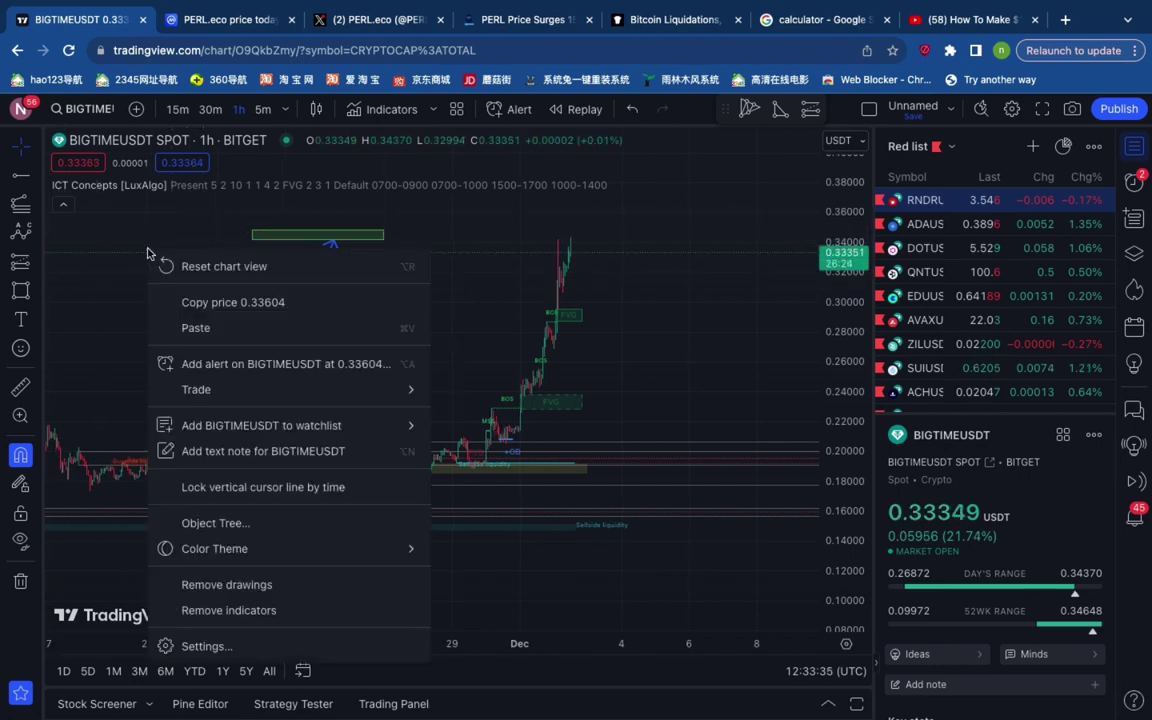
left_click(240, 585)
- Draw a Fib Retracement from the 22 Nov swing low at 0.15051 up to the swing high at 0.23535
scroll(536, 443, "down", 5)
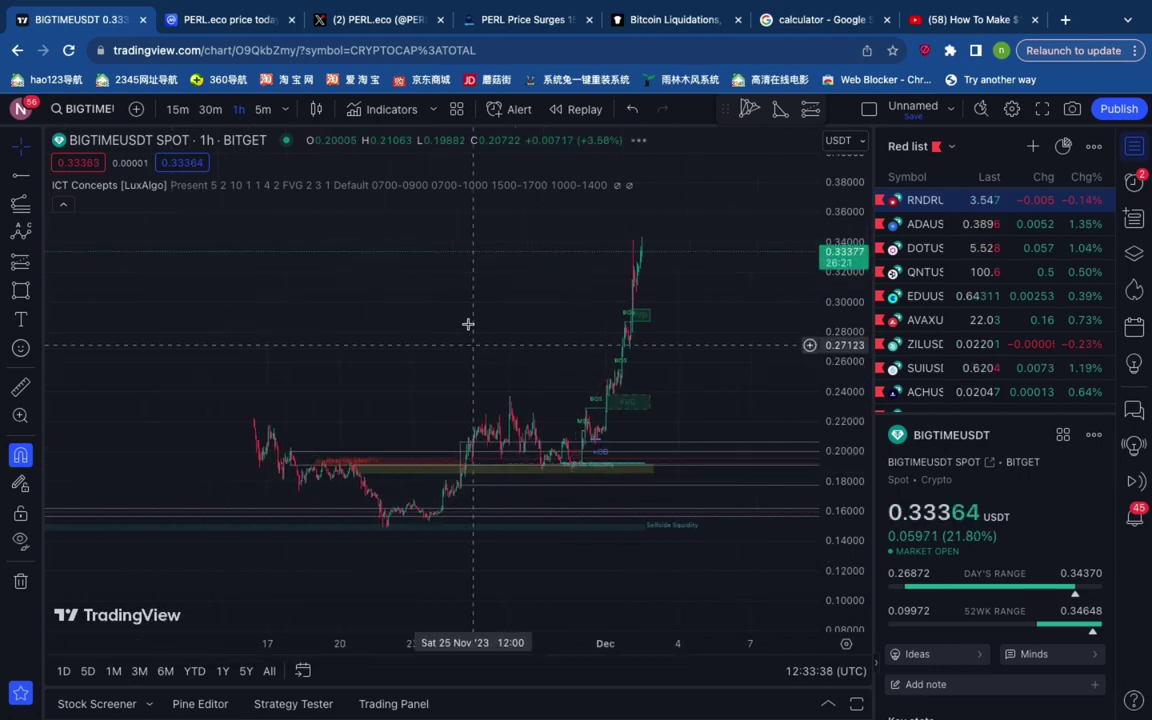
left_click(37, 206)
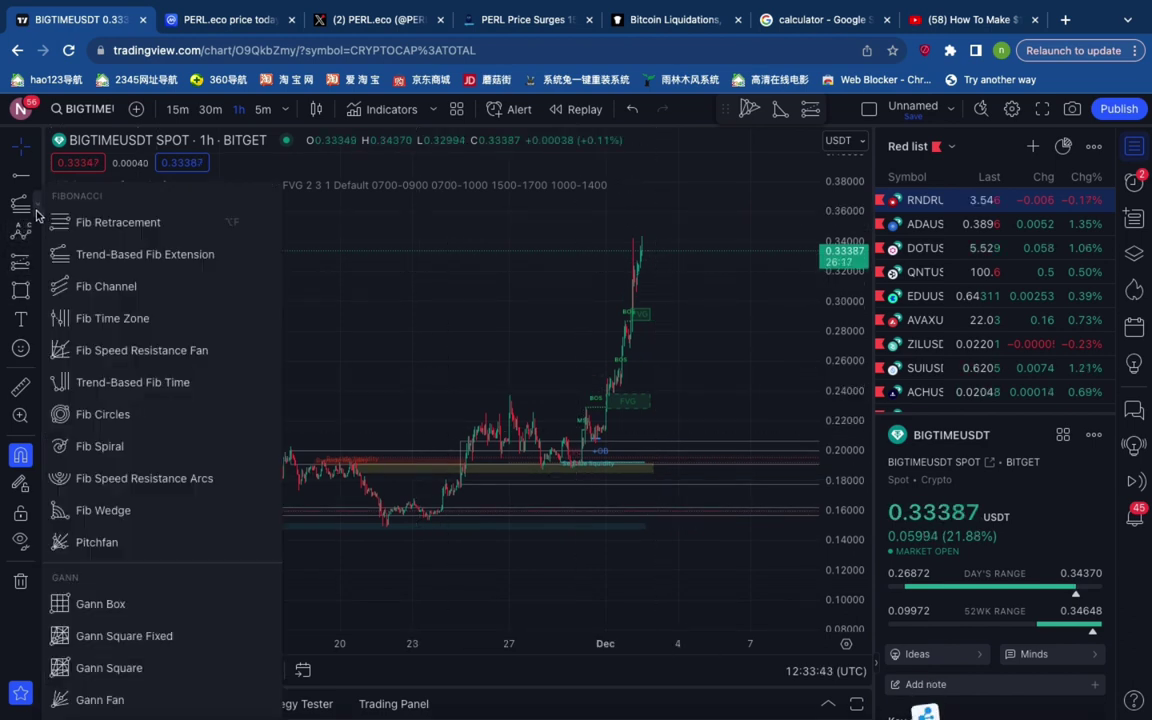
left_click(97, 215)
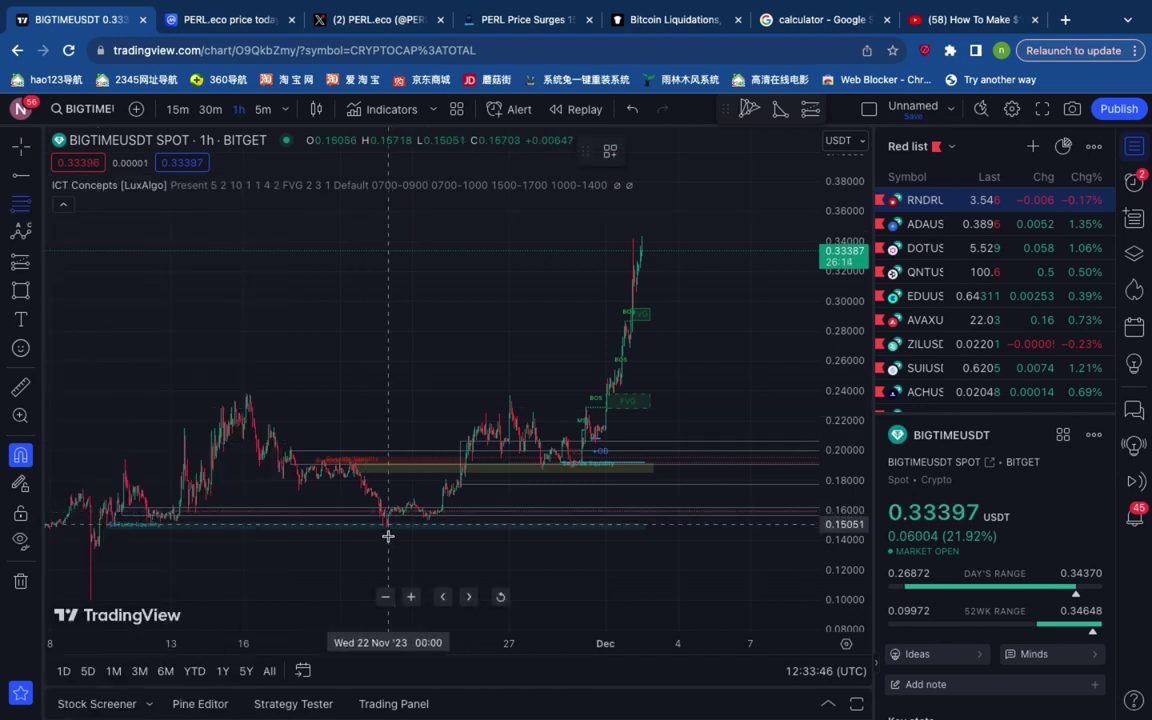
left_click(680, 399)
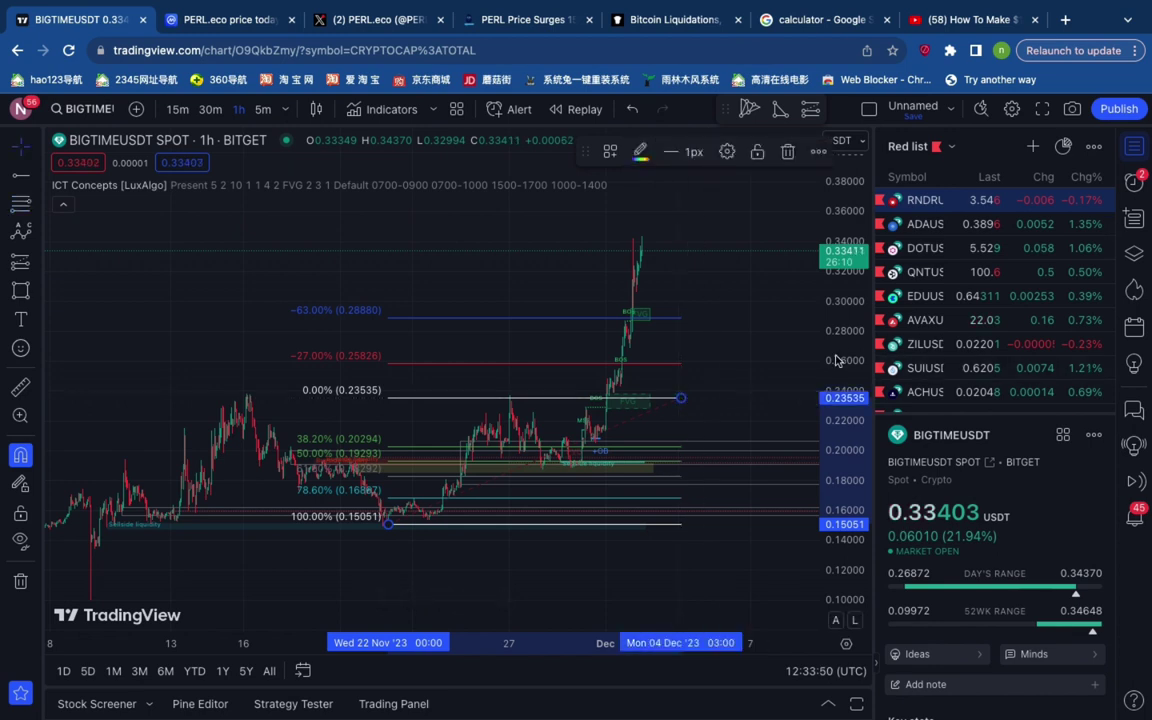
- Draw a rectangle between the 50% and 61.80% retracement levels, about 0.192 to 0.185, extending right past the current candles
left_click_drag(841, 361, 838, 250)
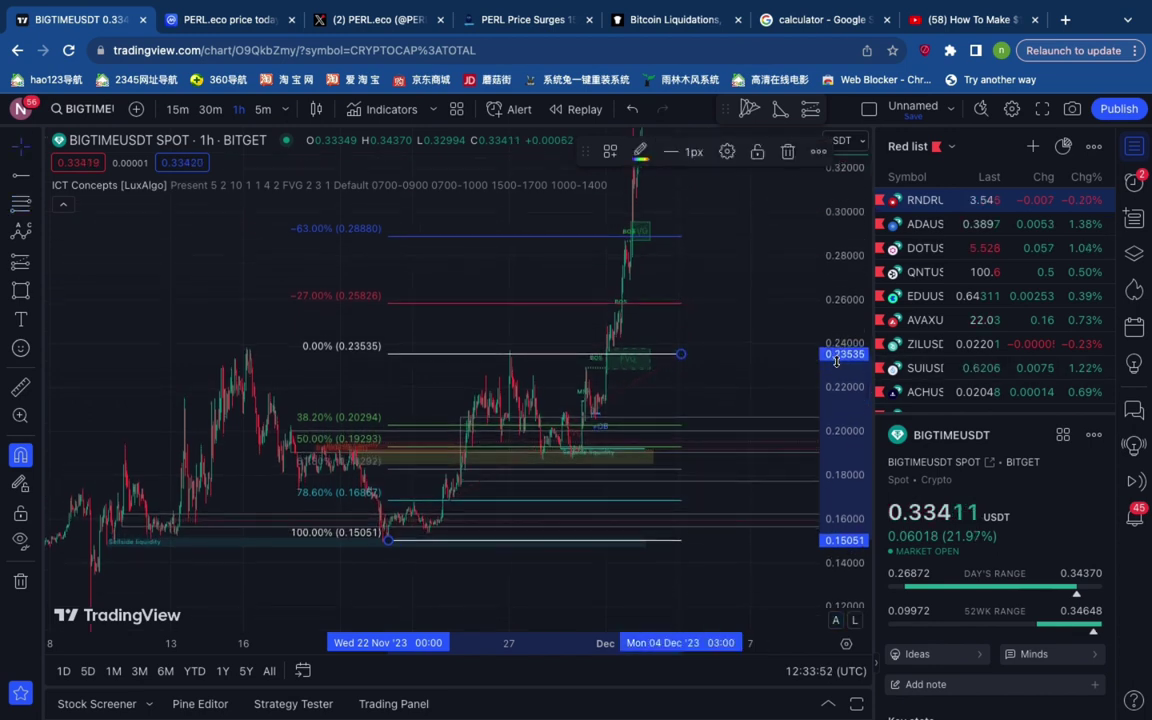
left_click_drag(778, 343, 651, 314)
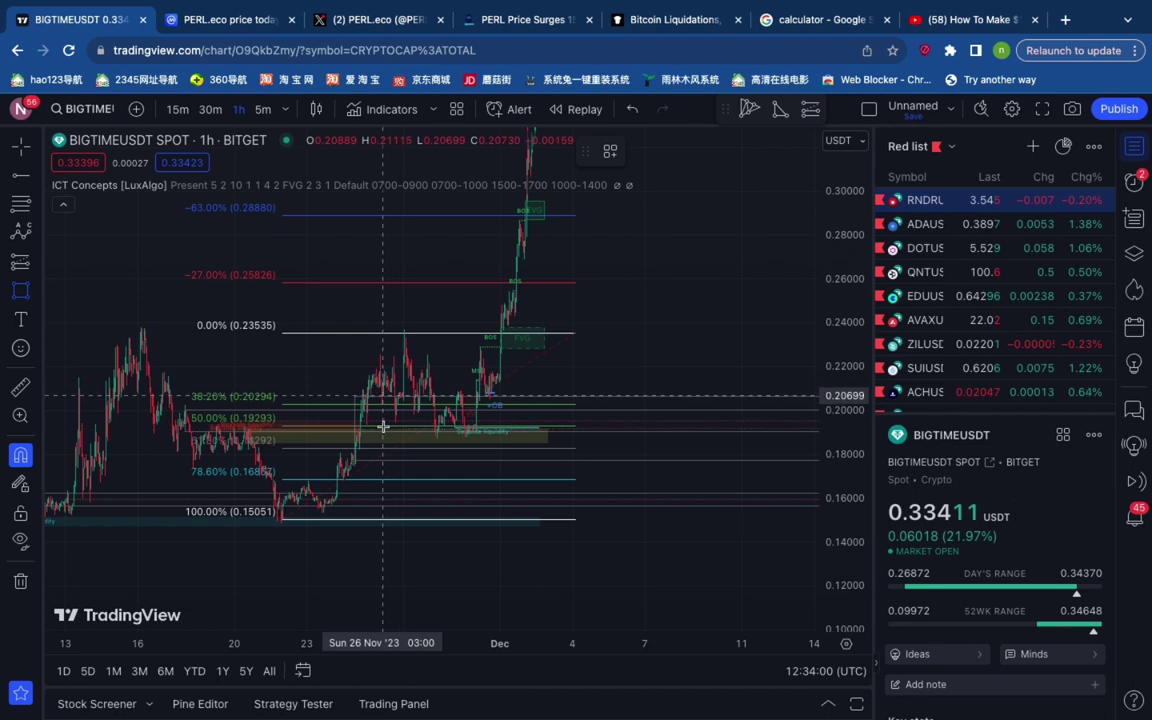
mouse_move(384, 429)
left_mouse_down()
mouse_move(542, 449)
mouse_move(609, 444)
left_mouse_up()
left_click(643, 374)
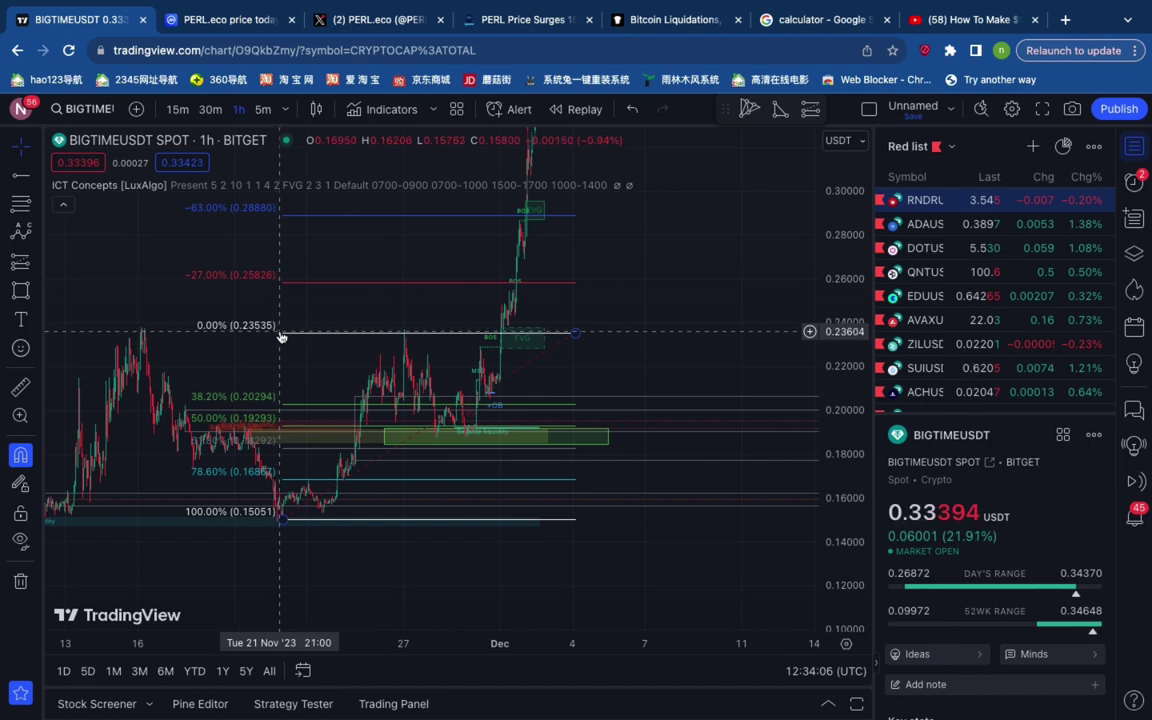
- Review the Fib Retracement's style levels and delete the retracement from the chart
left_click(281, 334)
left_click(722, 148)
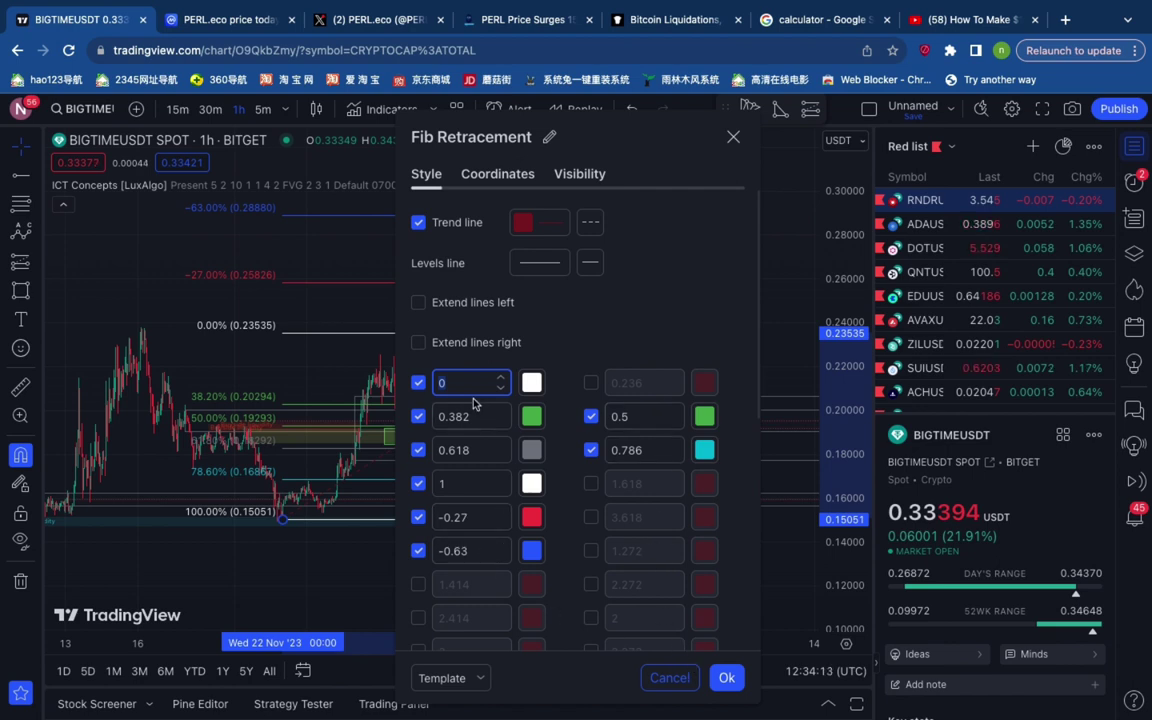
left_click(726, 678)
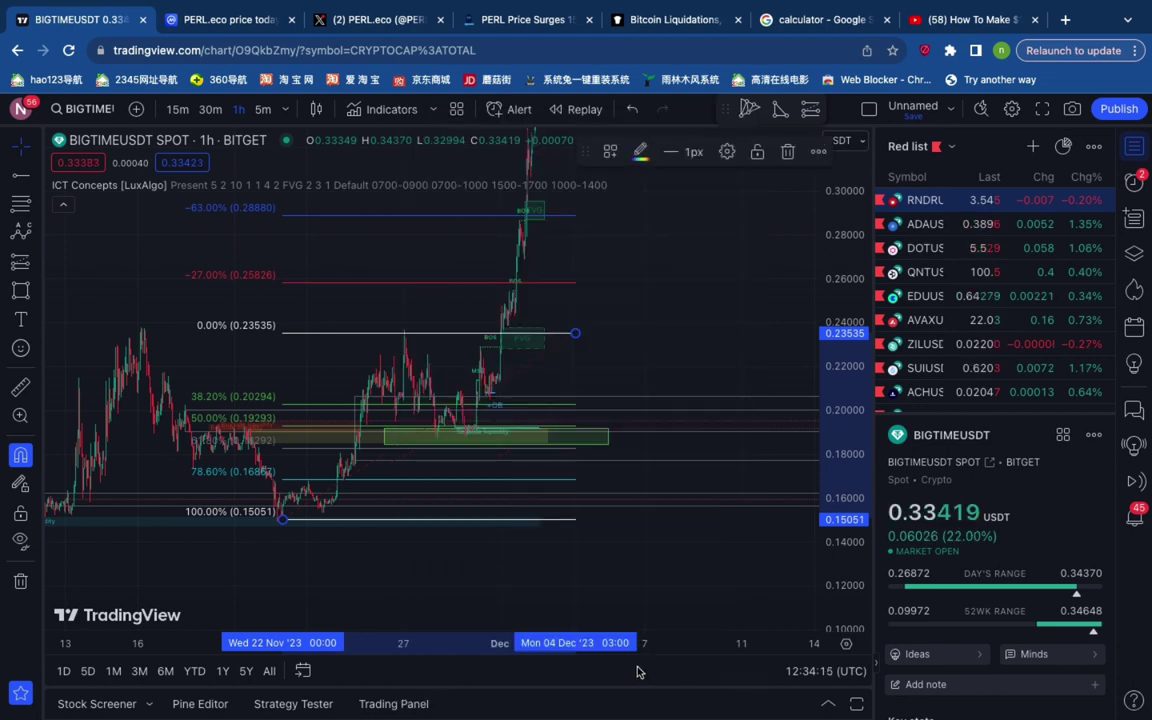
left_click(792, 156)
- Draw a Trend-Based Fib Extension from the 21 Nov low at 0.14848 to the 27 Nov high at 0.23301, projected from 0.18791 inside the entry zone
left_click_drag(571, 352, 534, 352)
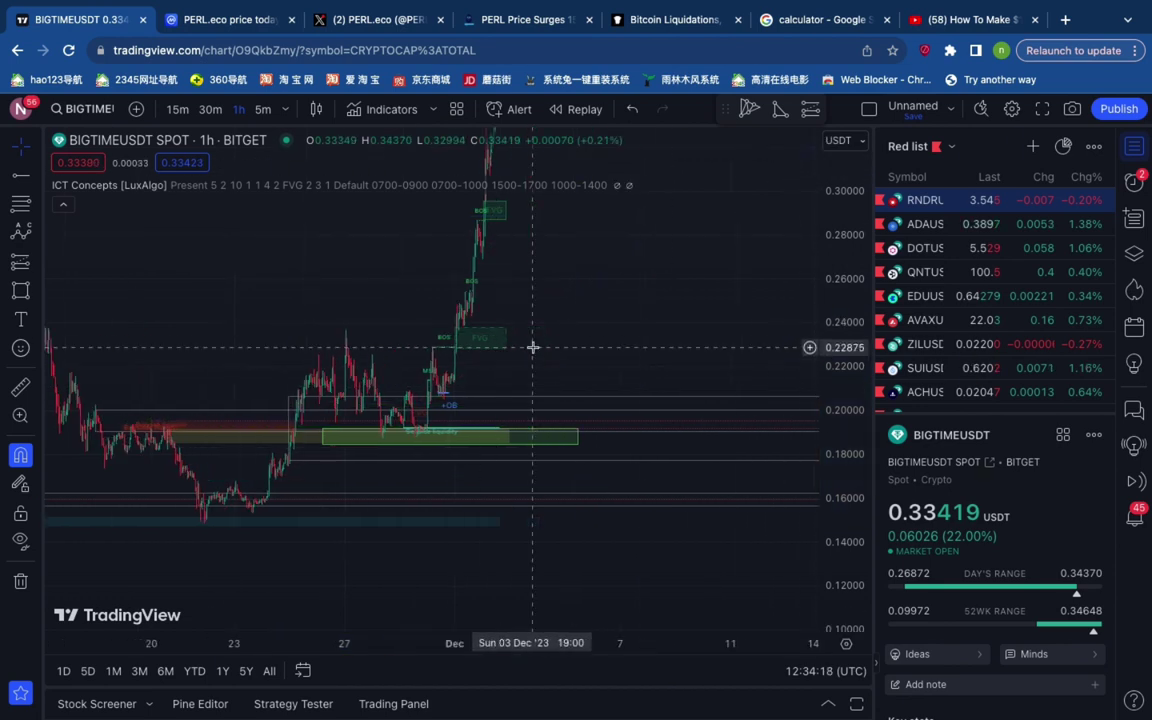
scroll(533, 347, "down", 3)
left_click_drag(617, 247, 612, 256)
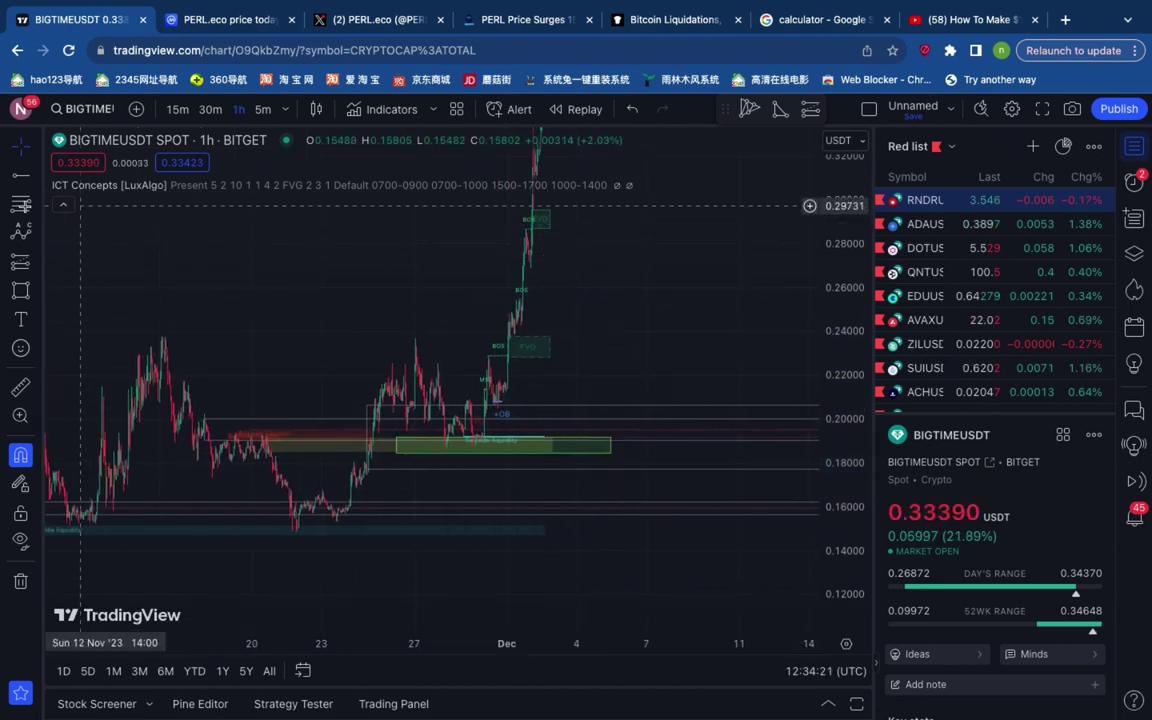
left_click(33, 208)
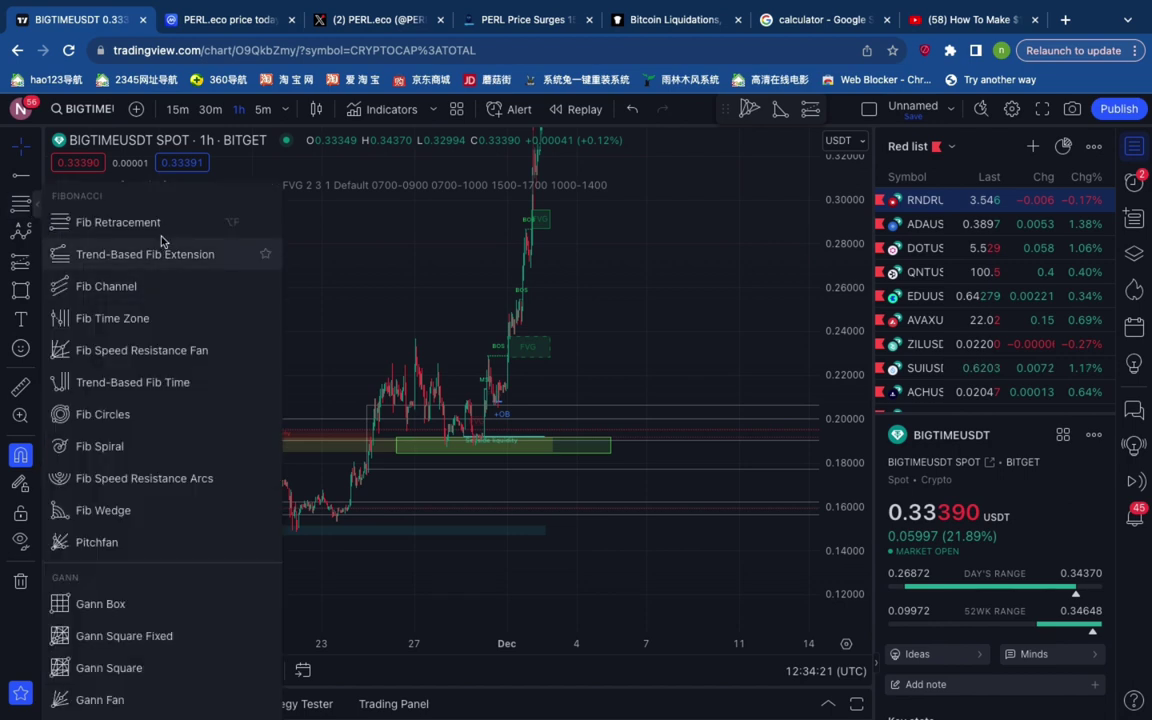
left_click(157, 256)
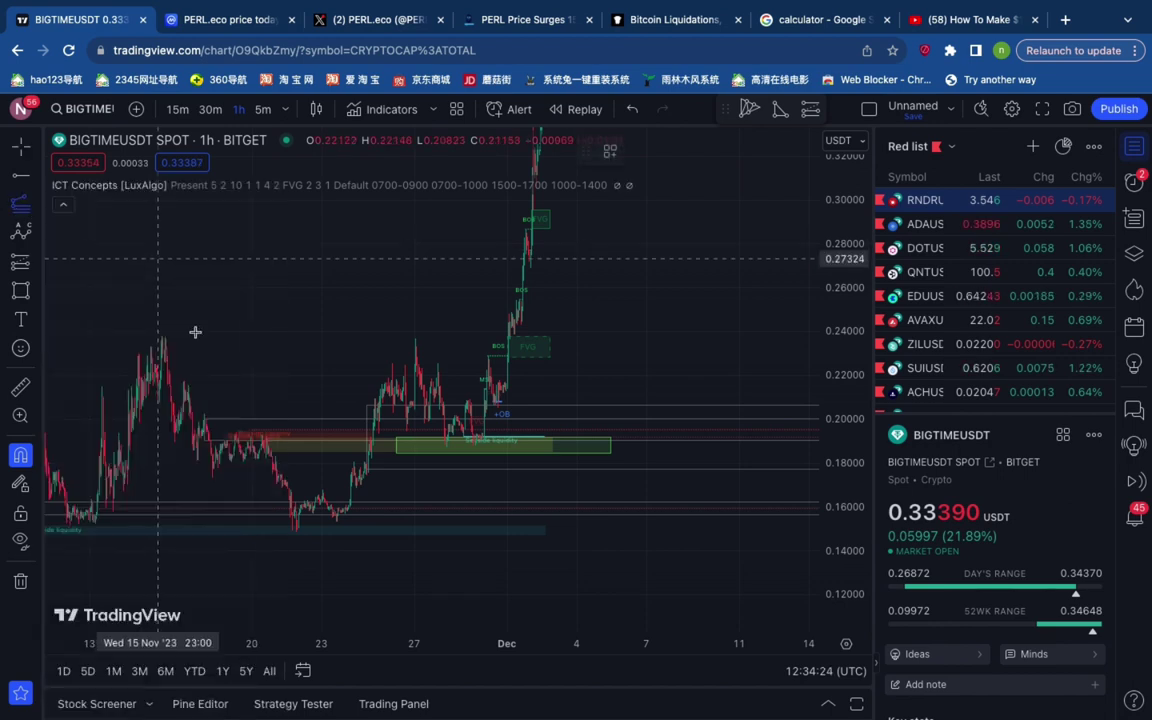
left_click(296, 535)
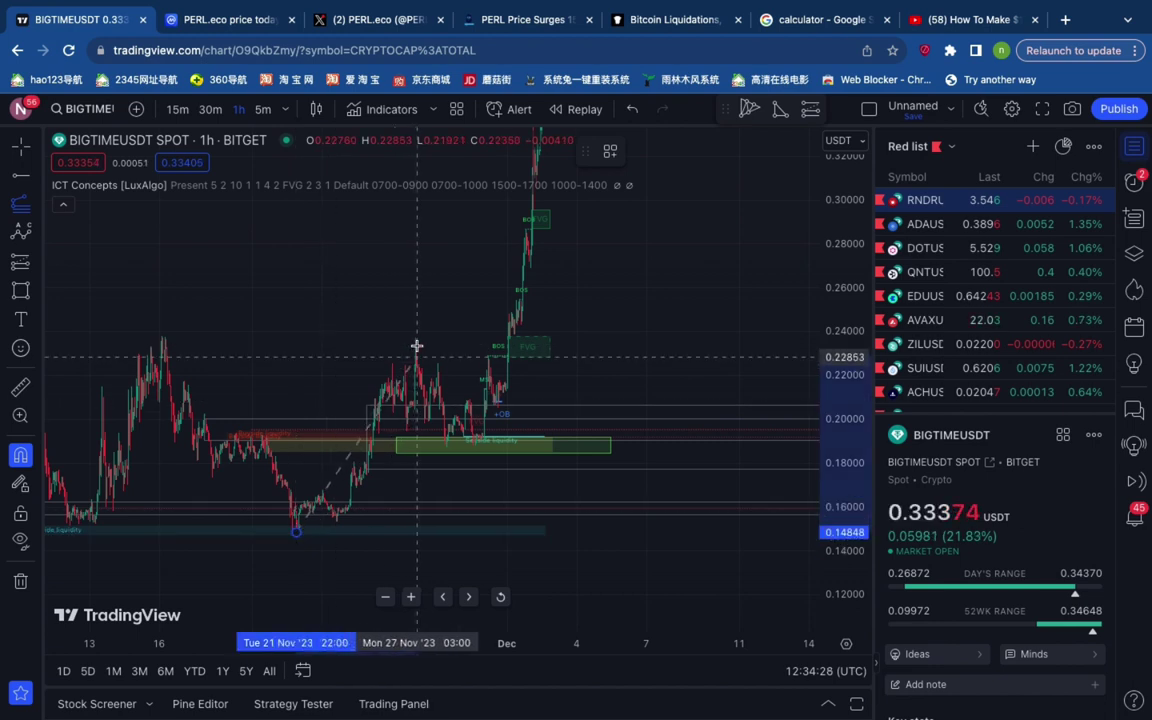
left_click(416, 345)
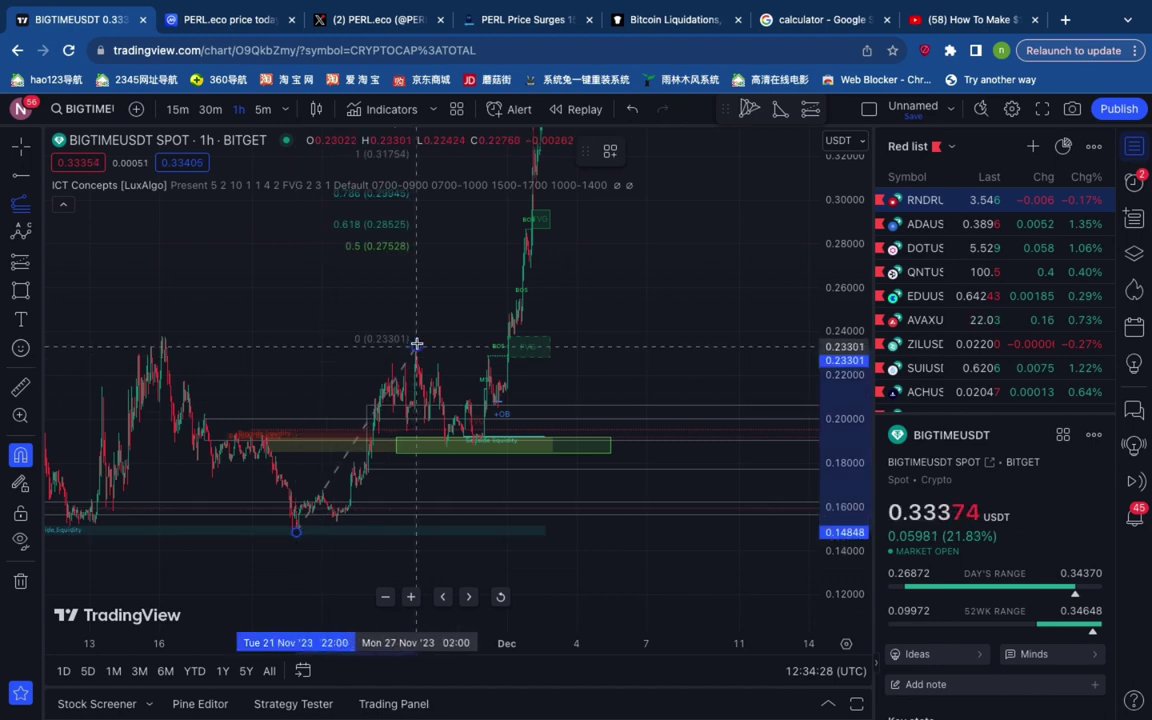
left_click(630, 446)
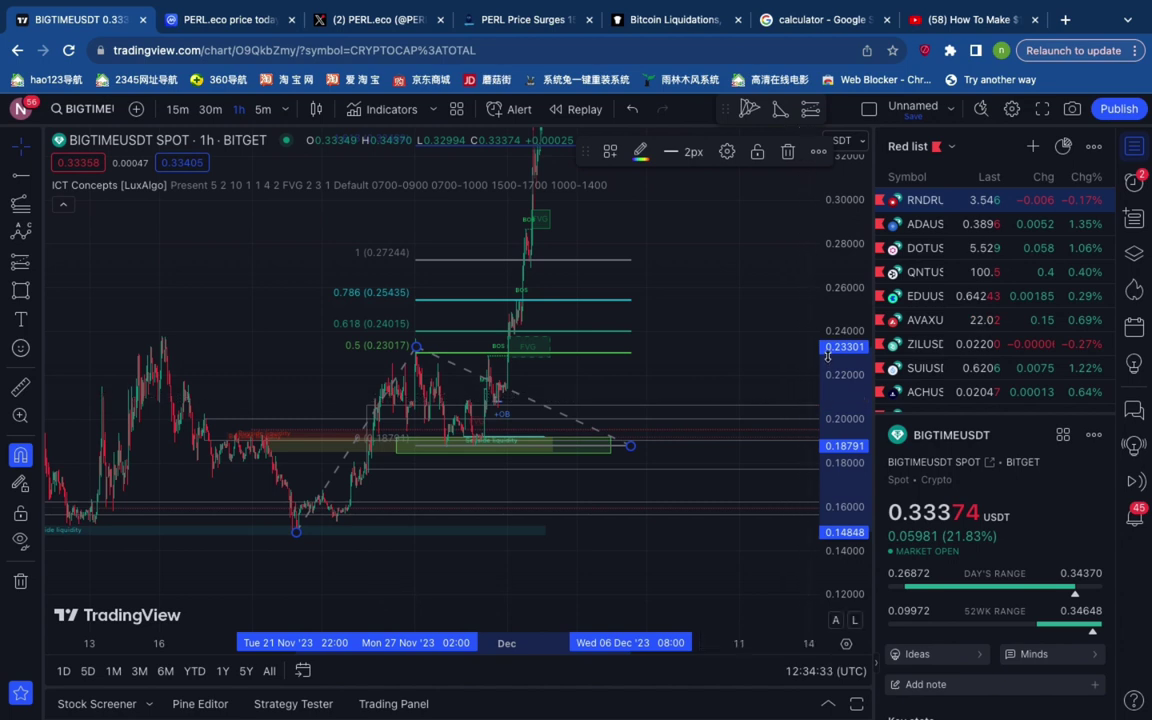
- Draw a target rectangle around the 1.809 extension level, about 0.345 to 0.338, from 26 Nov to 7 Dec
scroll(833, 356, "down", 5)
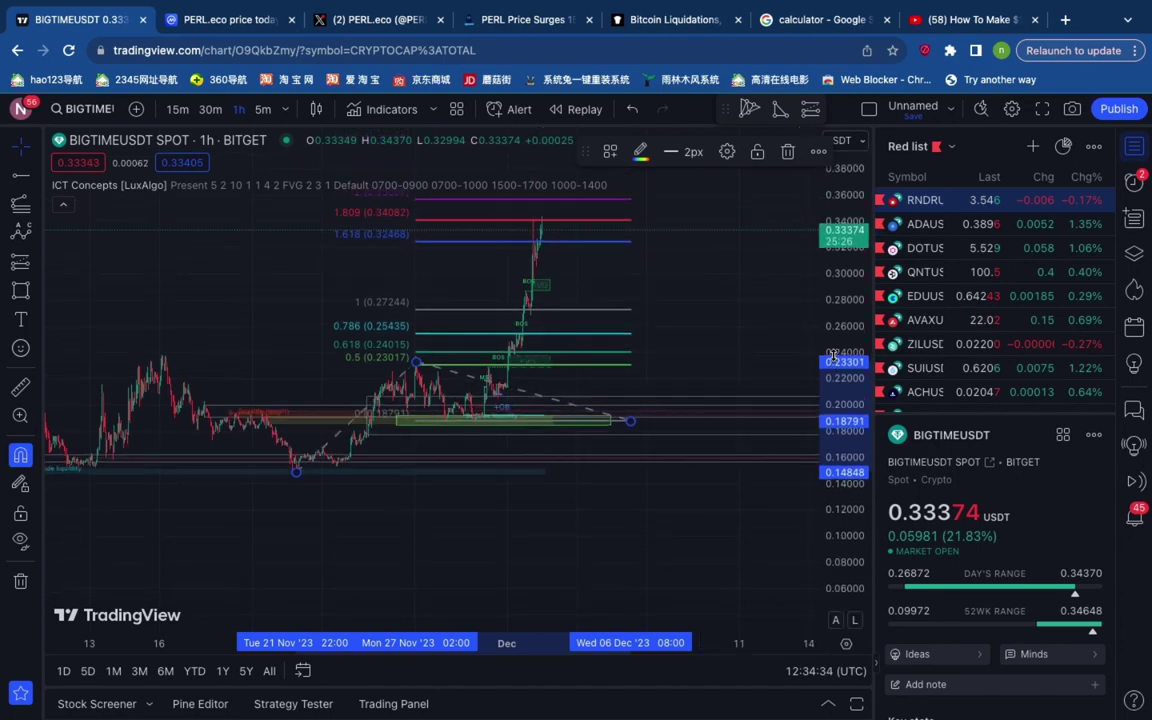
left_click(20, 290)
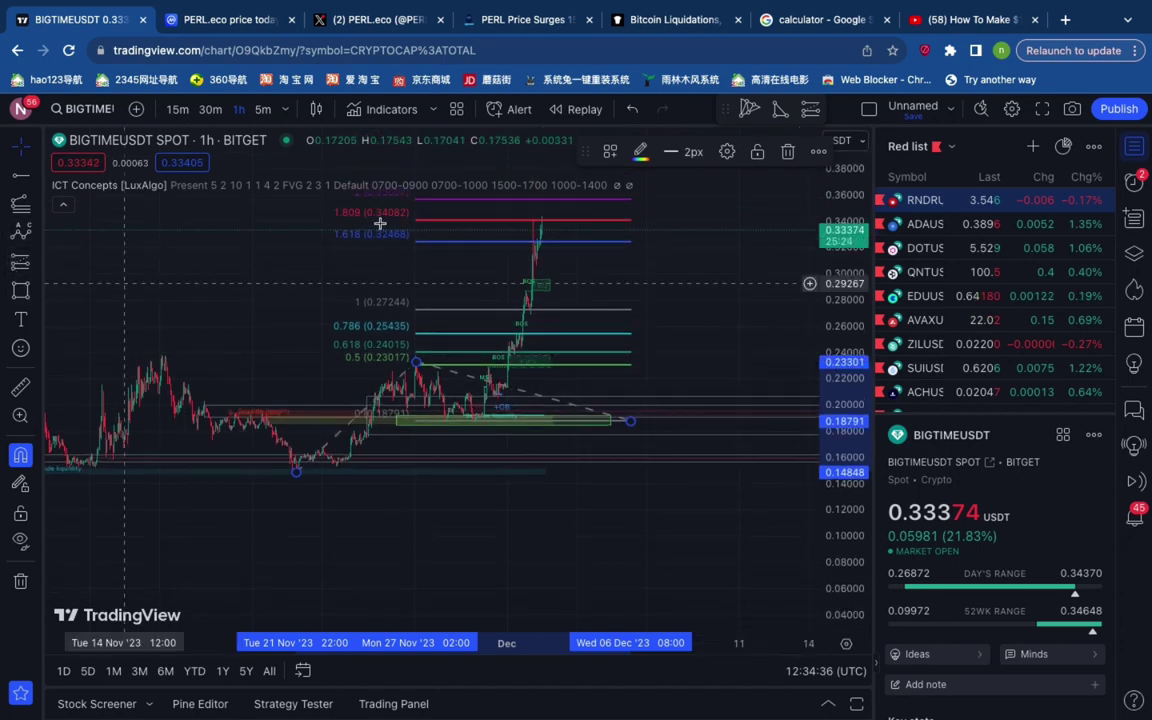
left_click_drag(407, 214, 667, 222)
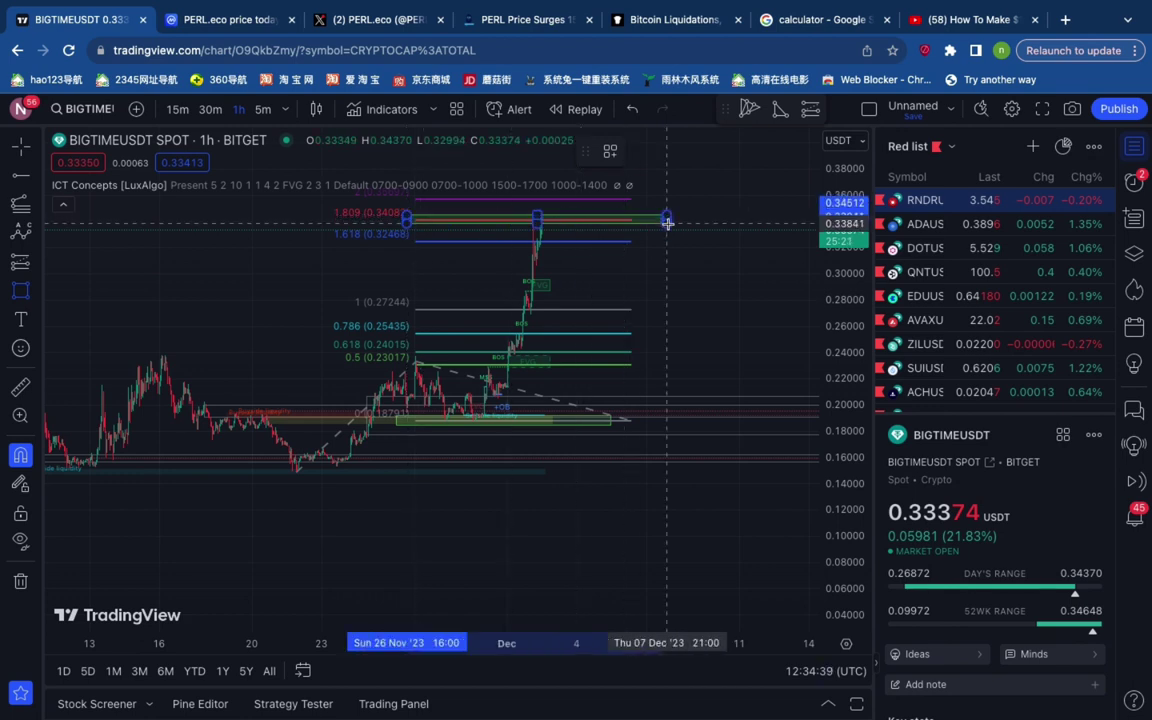
left_click(661, 249)
scroll(709, 304, "up", 1)
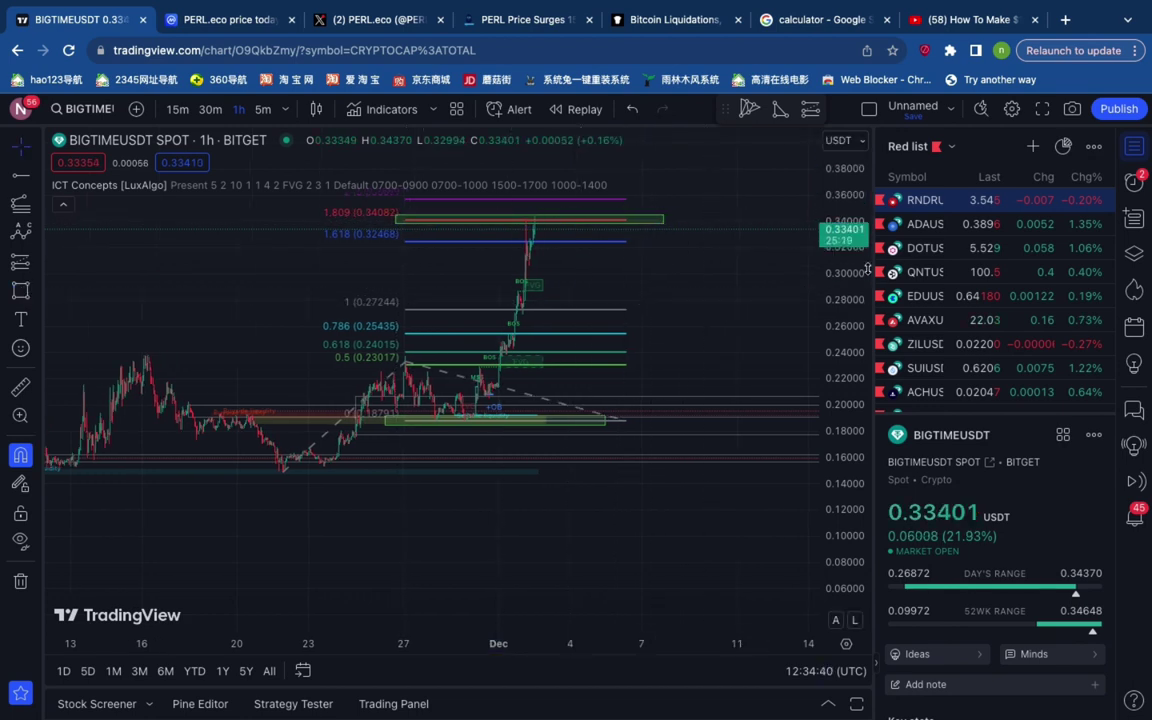
- Review the Trend-Based Fib Extension's levels against the price move and examine which levels are enabled in its style settings
double_click(853, 275)
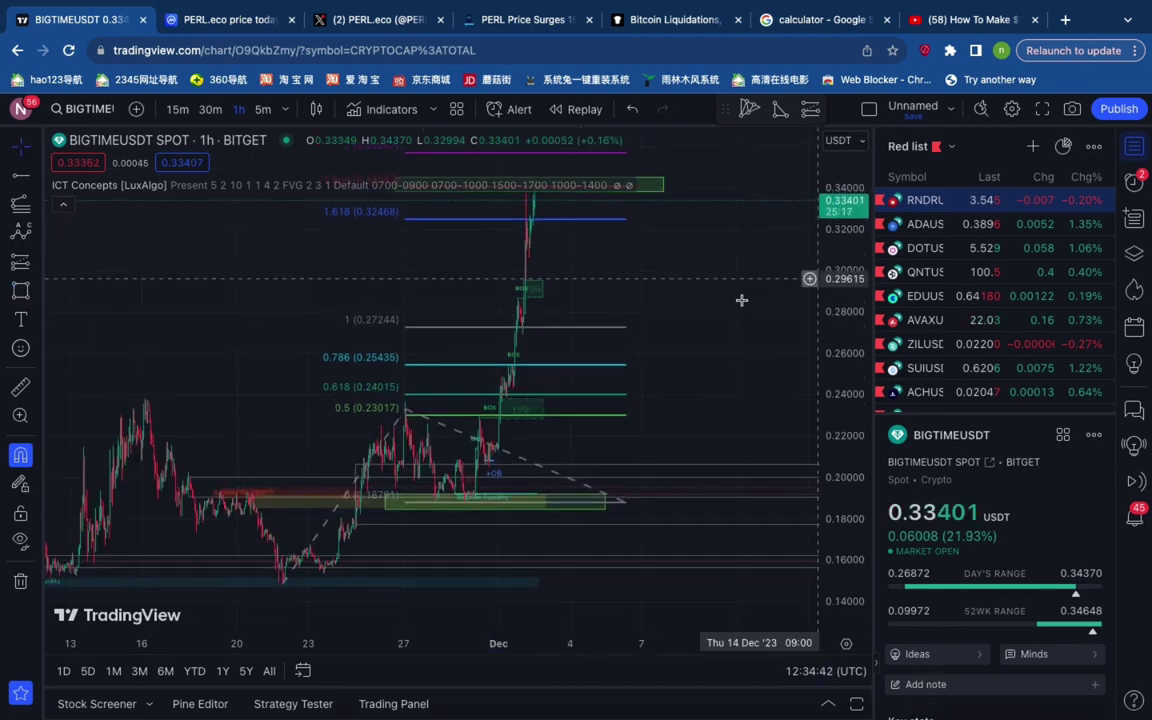
scroll(663, 322, "up", 1)
scroll(660, 322, "right", 5)
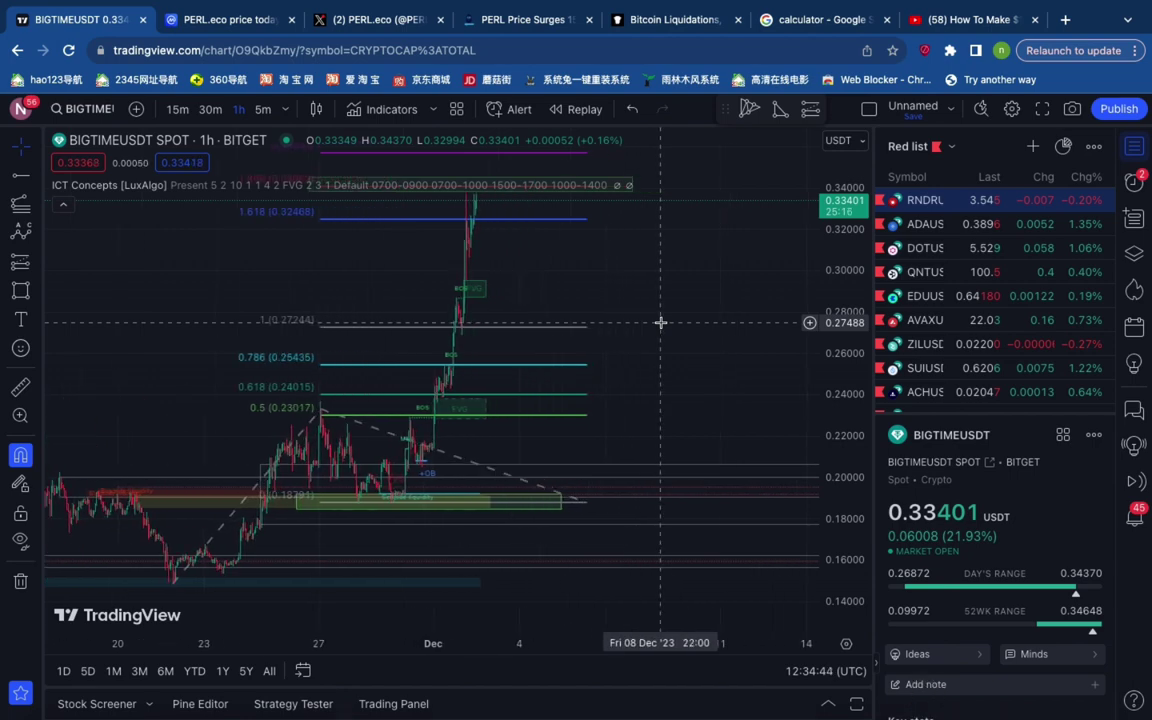
scroll(653, 375, "up", 1)
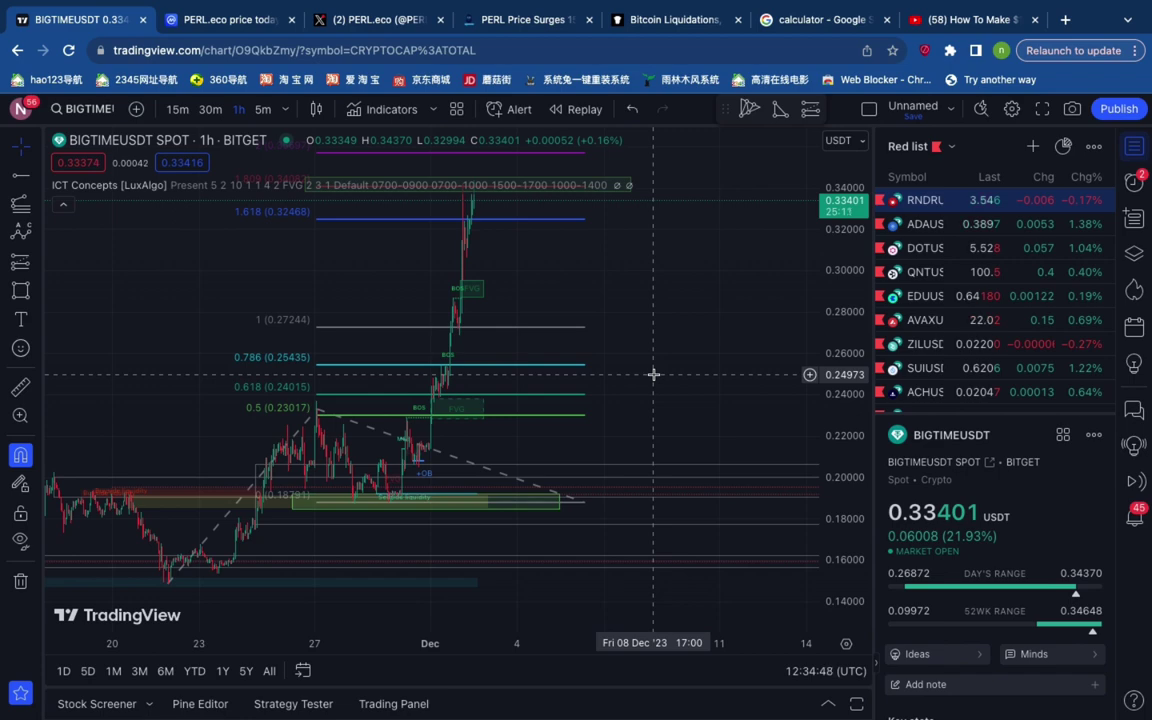
left_click(351, 327)
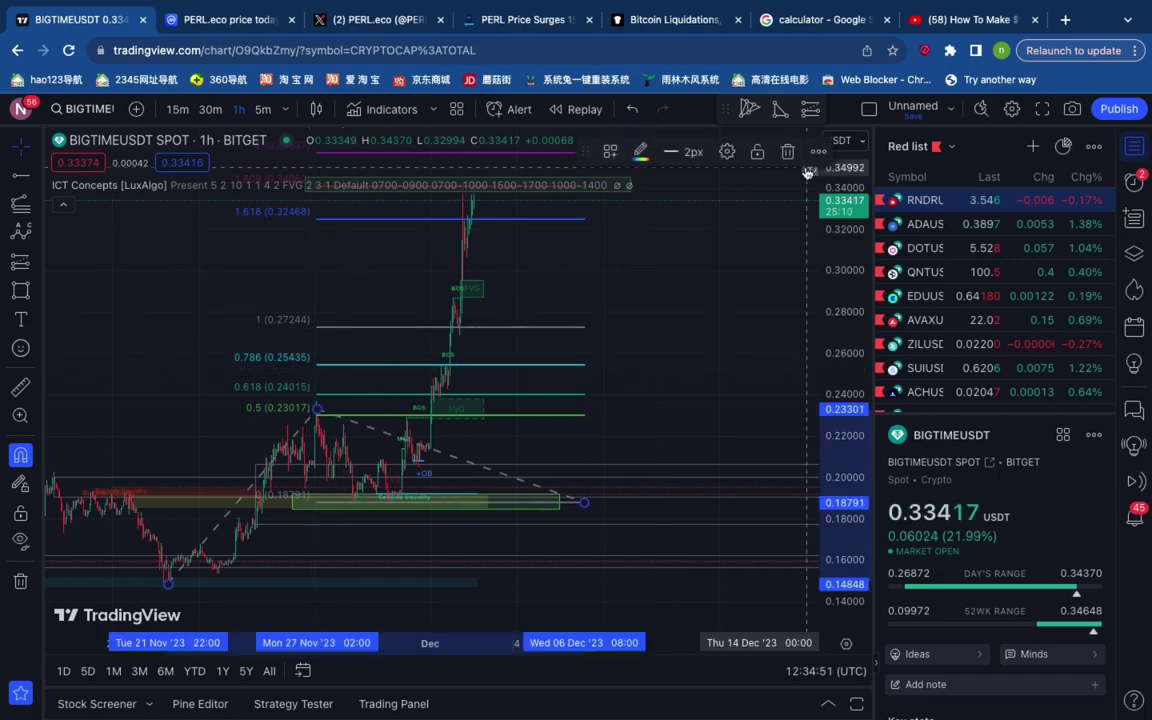
left_click(727, 151)
scroll(495, 545, "down", 5)
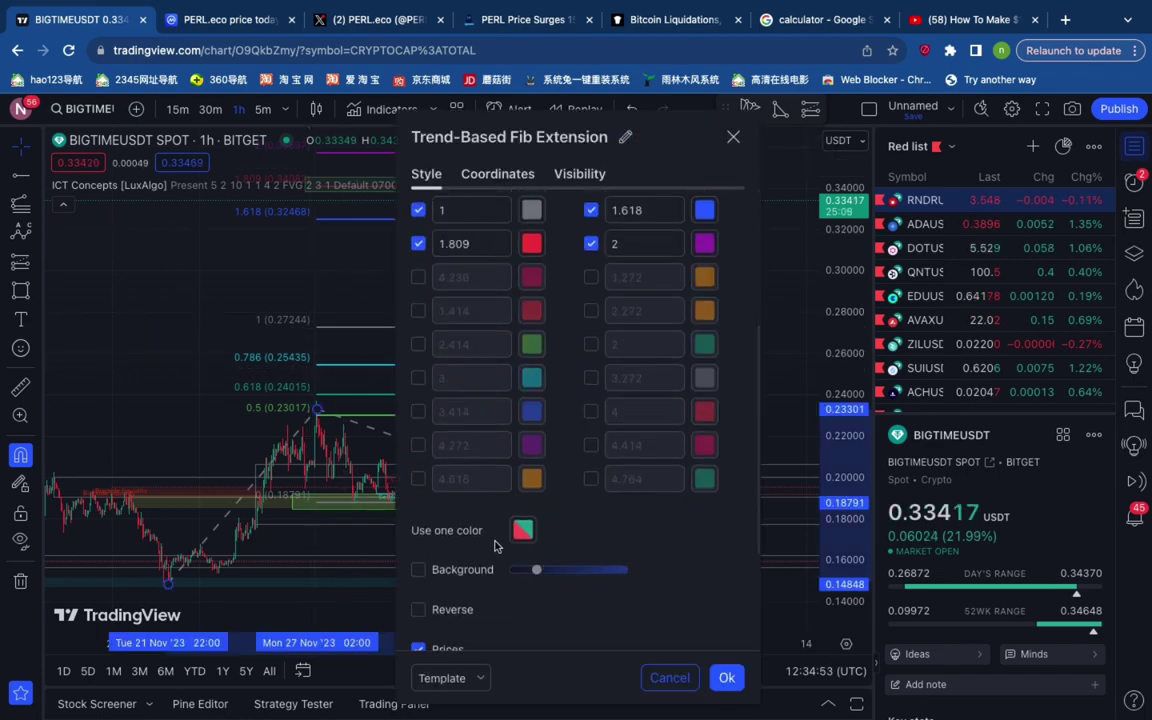
scroll(495, 545, "up", 3)
scroll(617, 516, "down", 4)
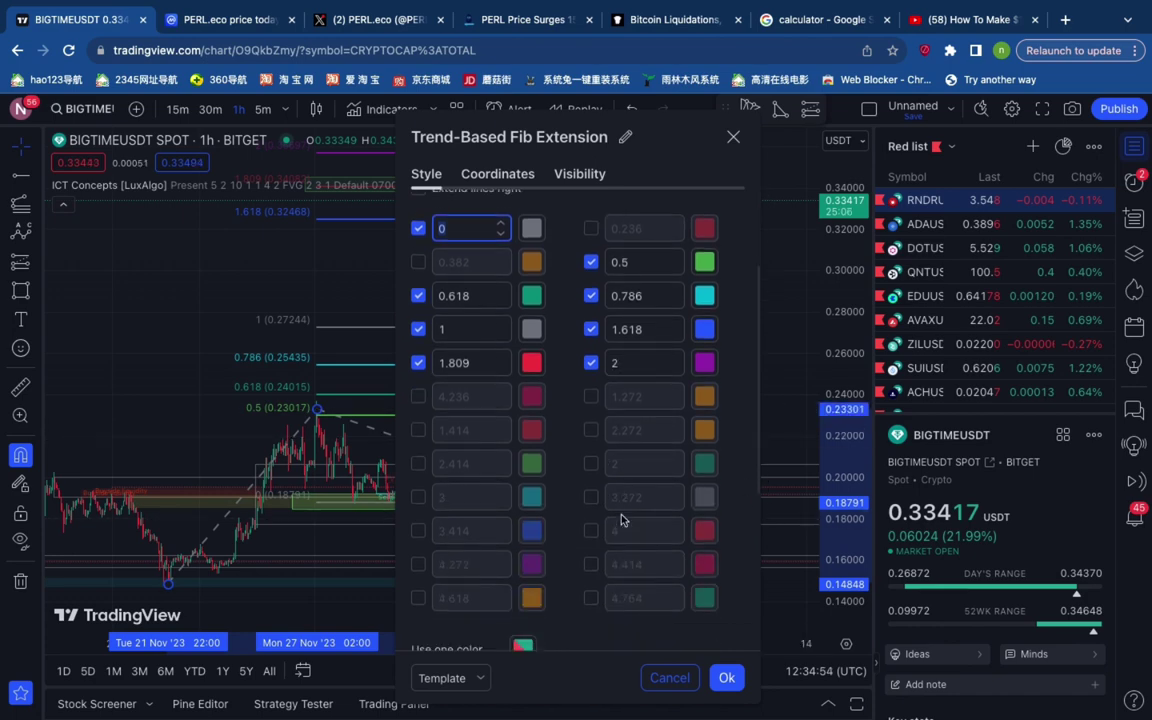
scroll(600, 518, "up", 4)
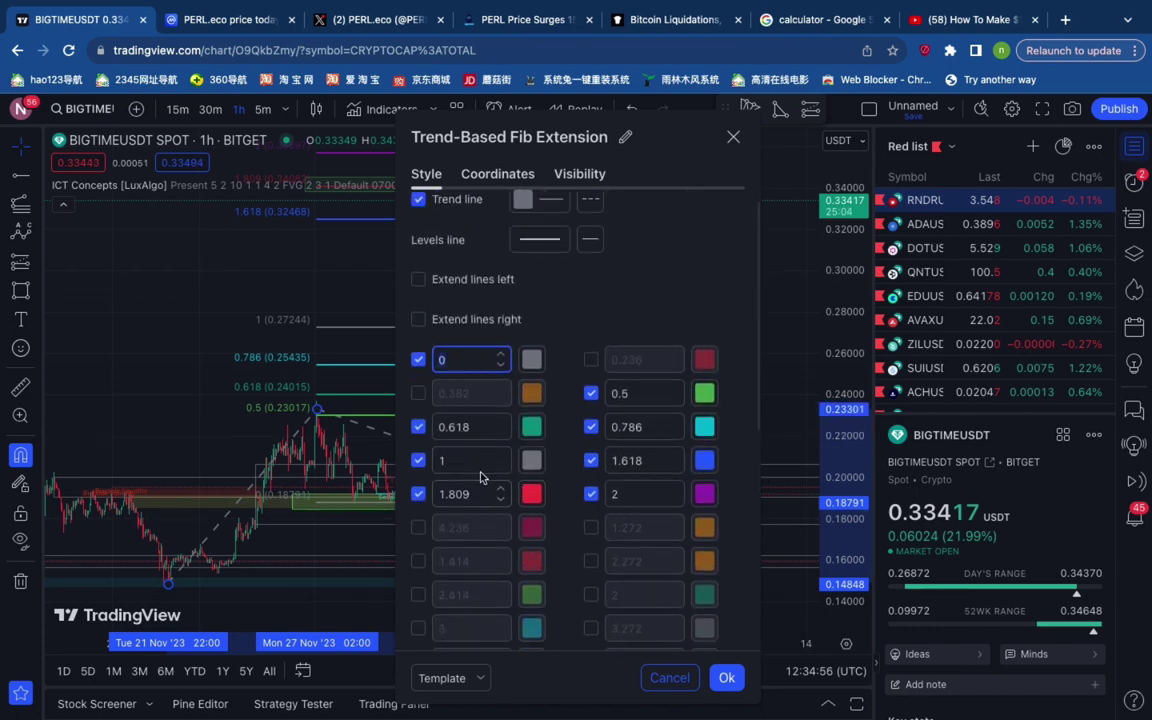
scroll(551, 563, "down", 4)
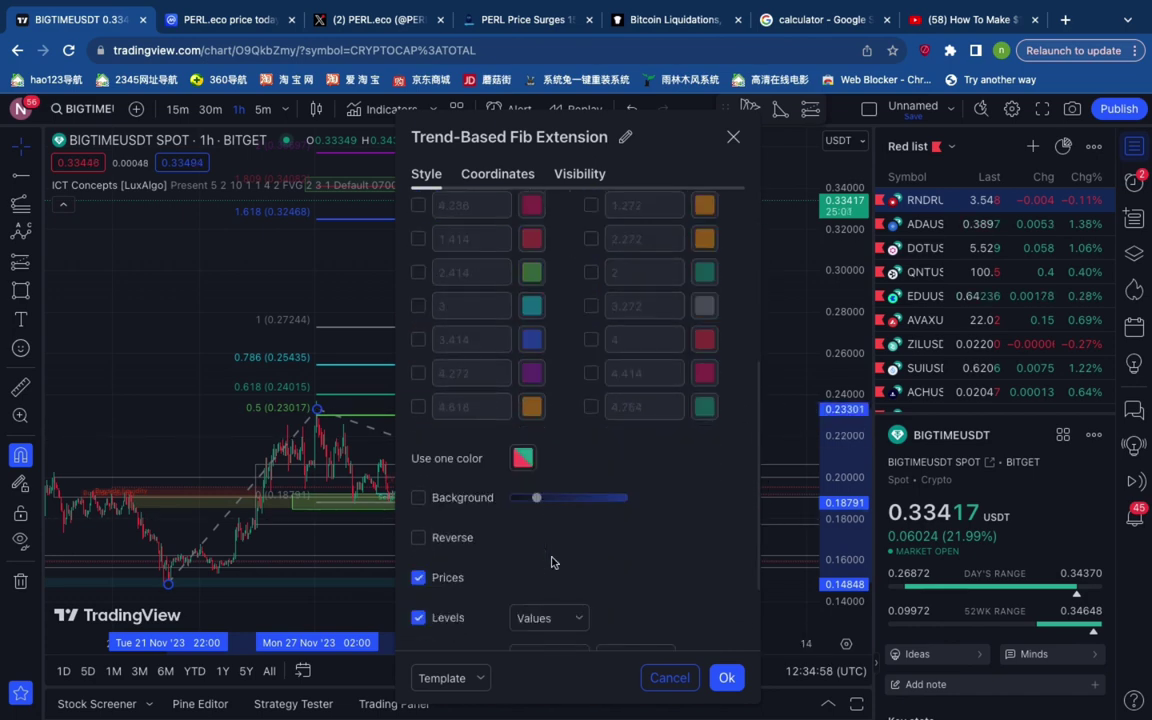
scroll(551, 563, "up", 5)
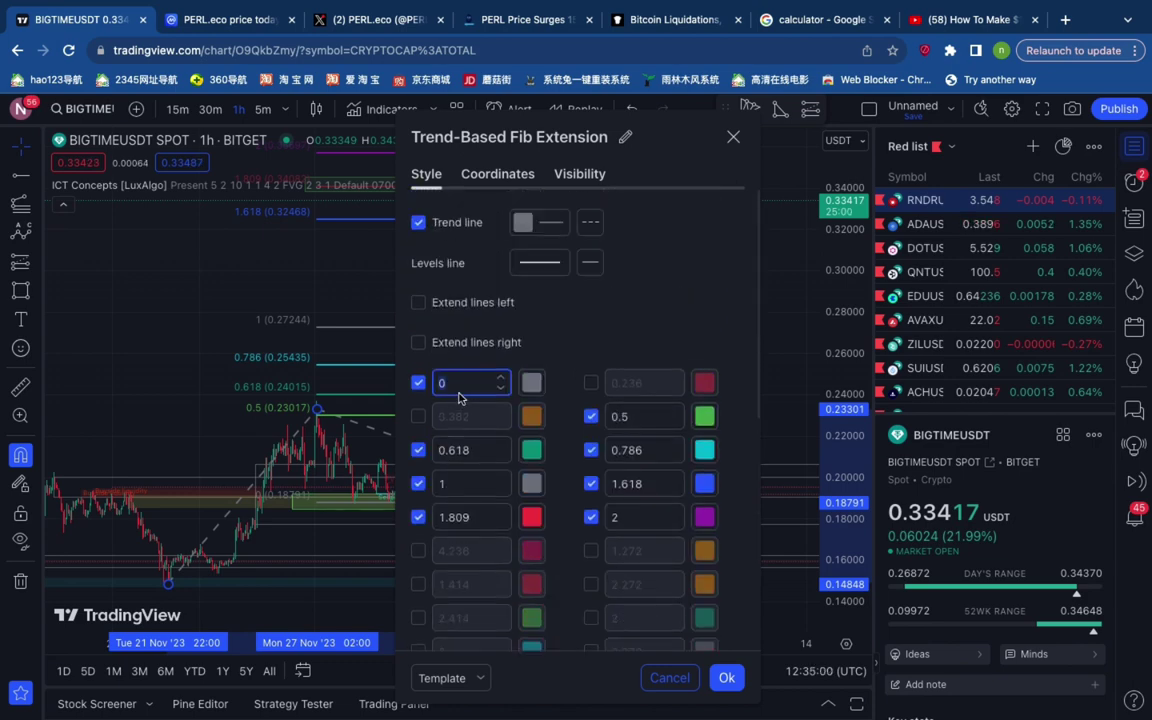
left_click(724, 680)
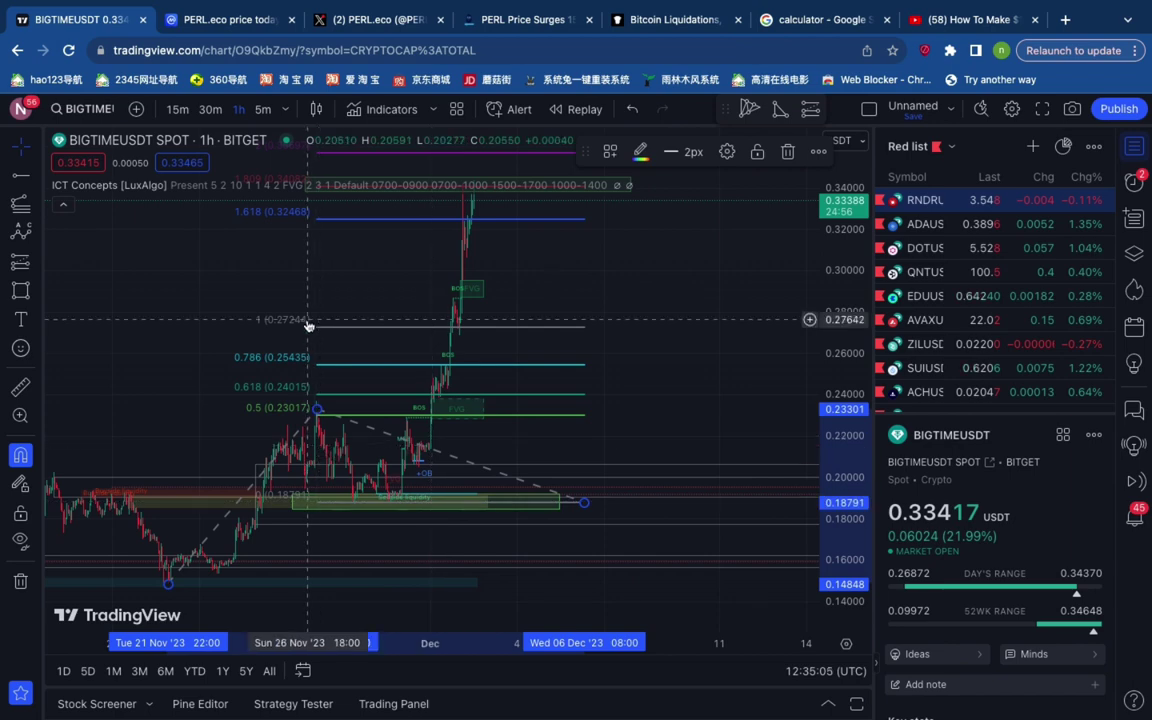
- Delete the Trend-Based Fib Extension and switch the BIGTIMEUSDT chart to the 15-minute timeframe
scroll(591, 298, "up", 2)
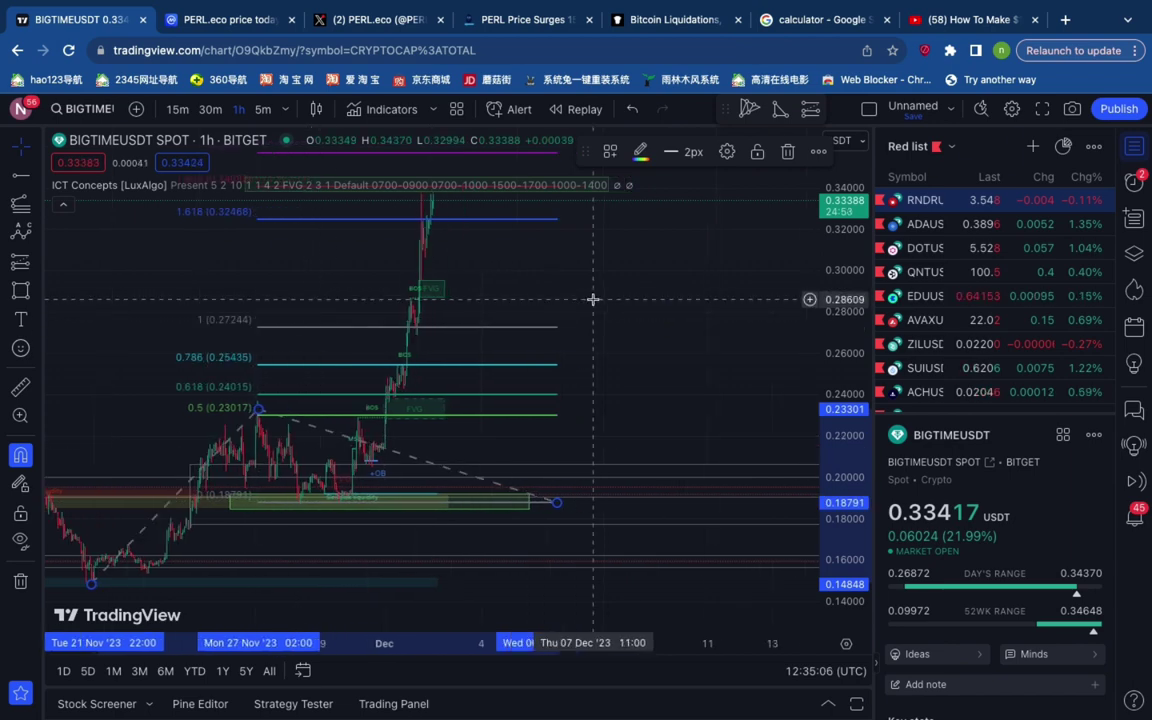
left_click(783, 152)
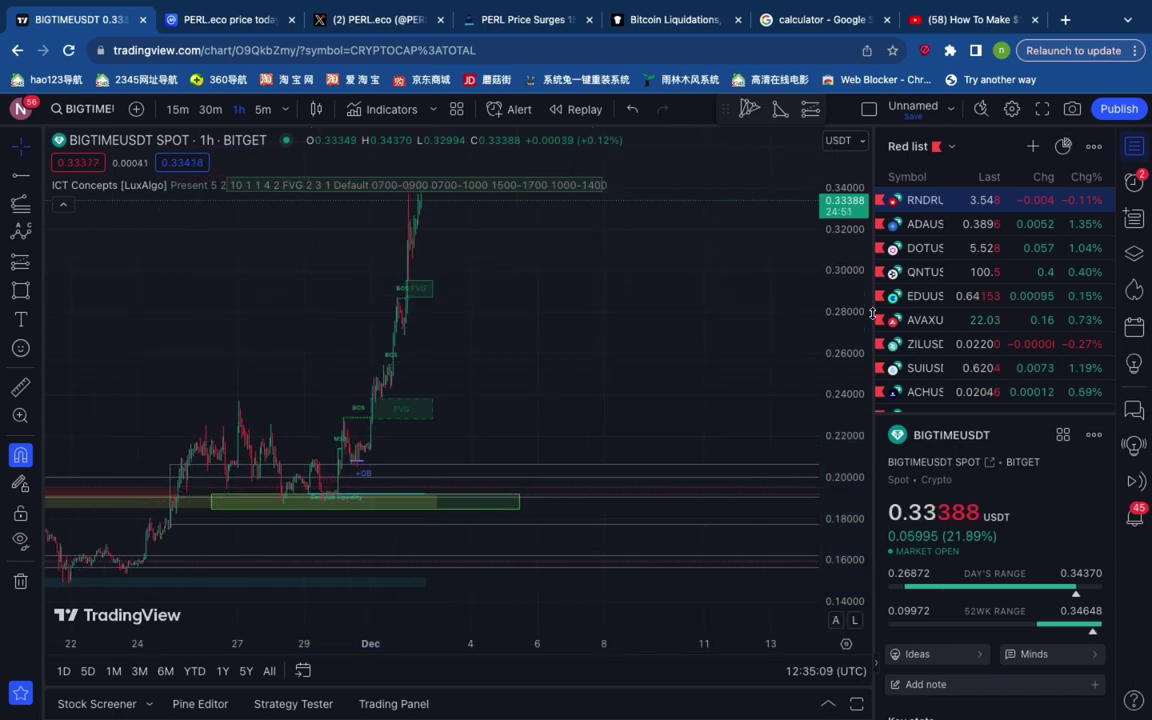
left_click_drag(862, 318, 862, 326)
scroll(386, 306, "up", 1)
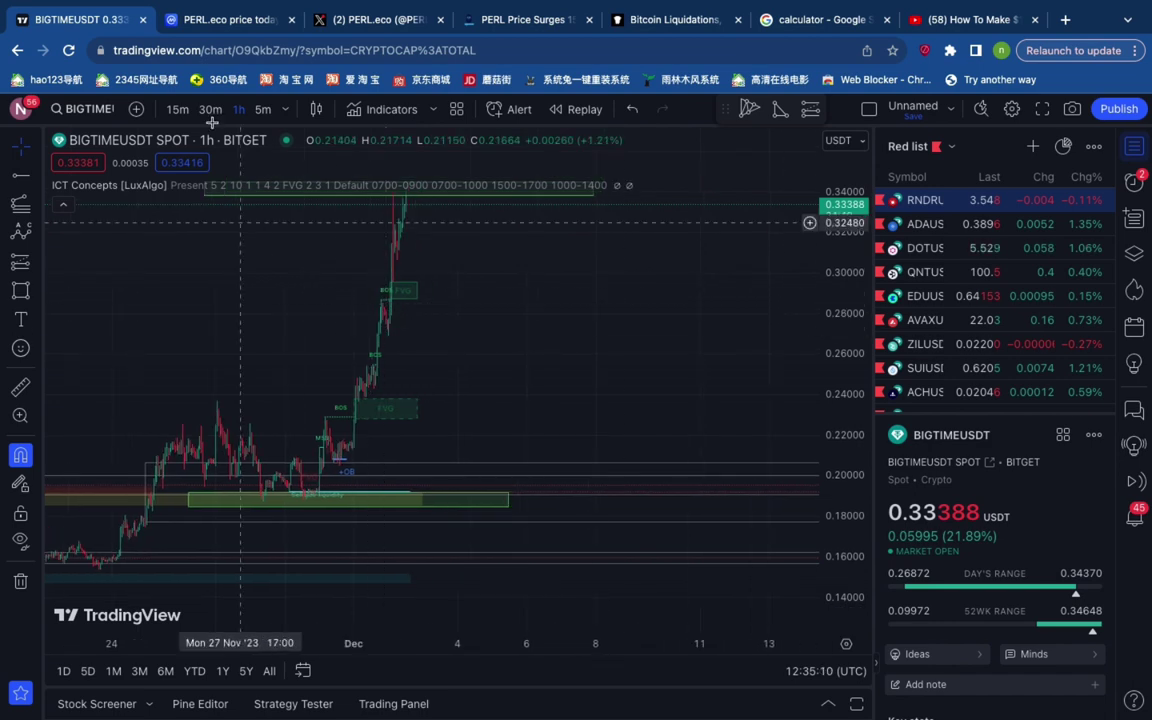
left_click(170, 110)
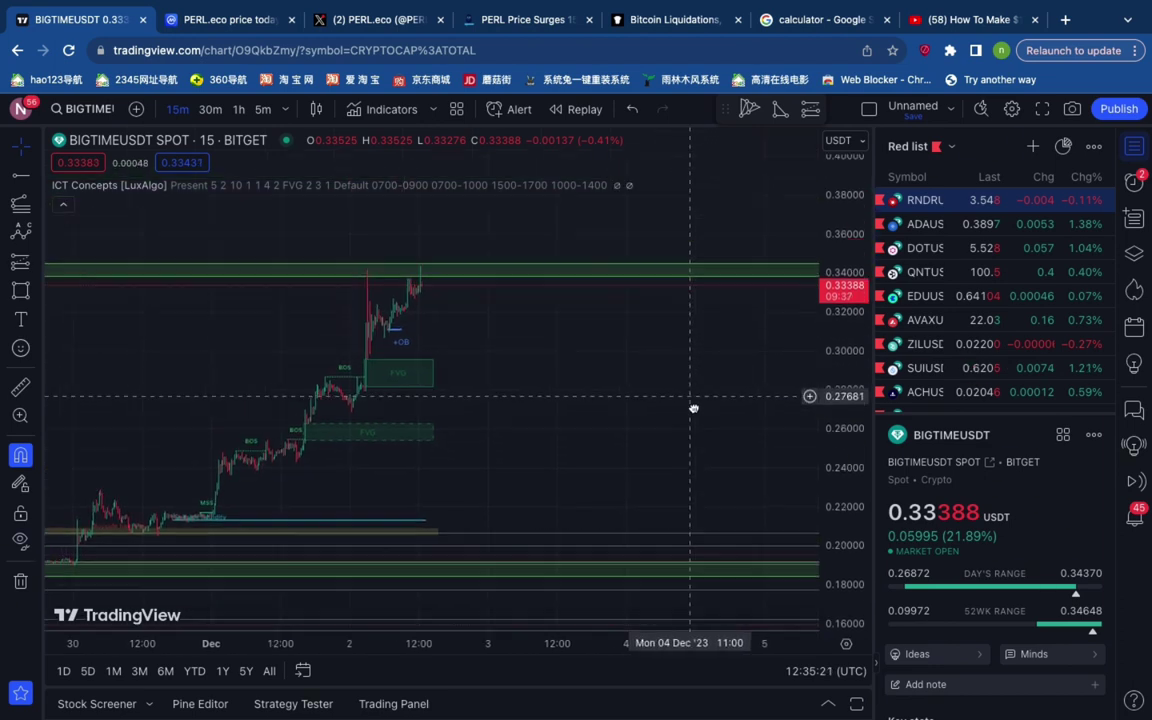
- Draw a Fib Retracement from the 2 Dec swing low at 0.26872 up to the swing high at 0.34156, extending it past the current candles
scroll(862, 328, "up", 5)
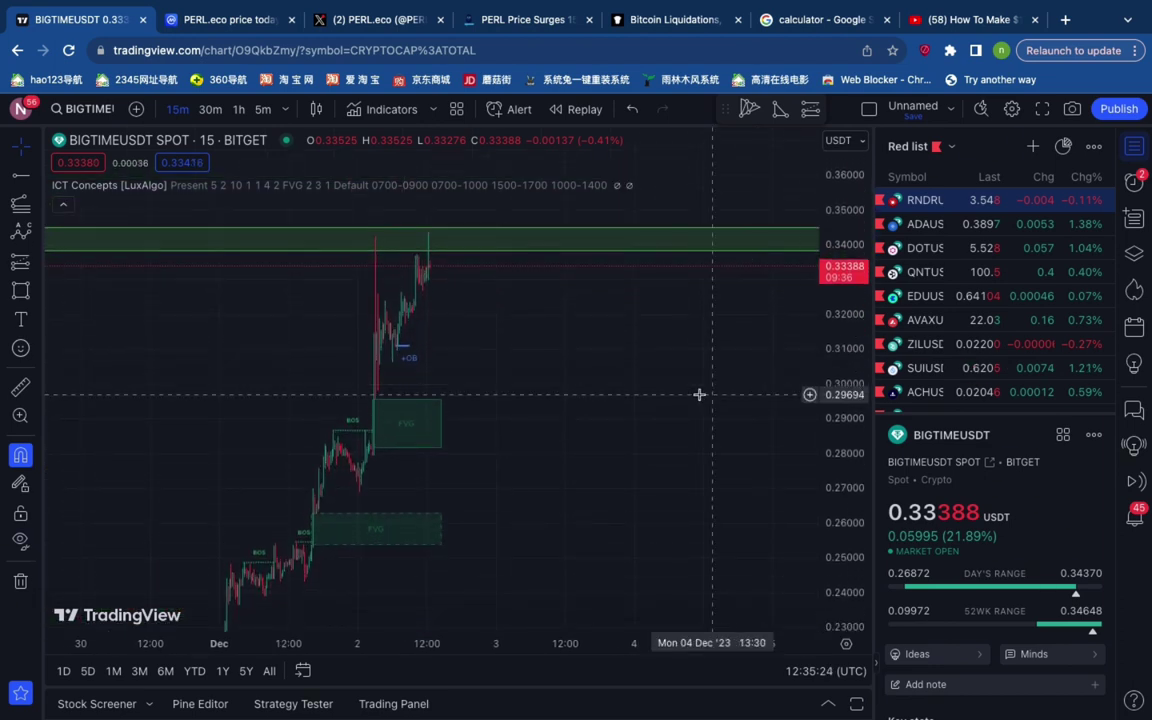
scroll(536, 406, "up", 3)
left_click_drag(538, 406, 764, 375)
scroll(638, 393, "up", 4)
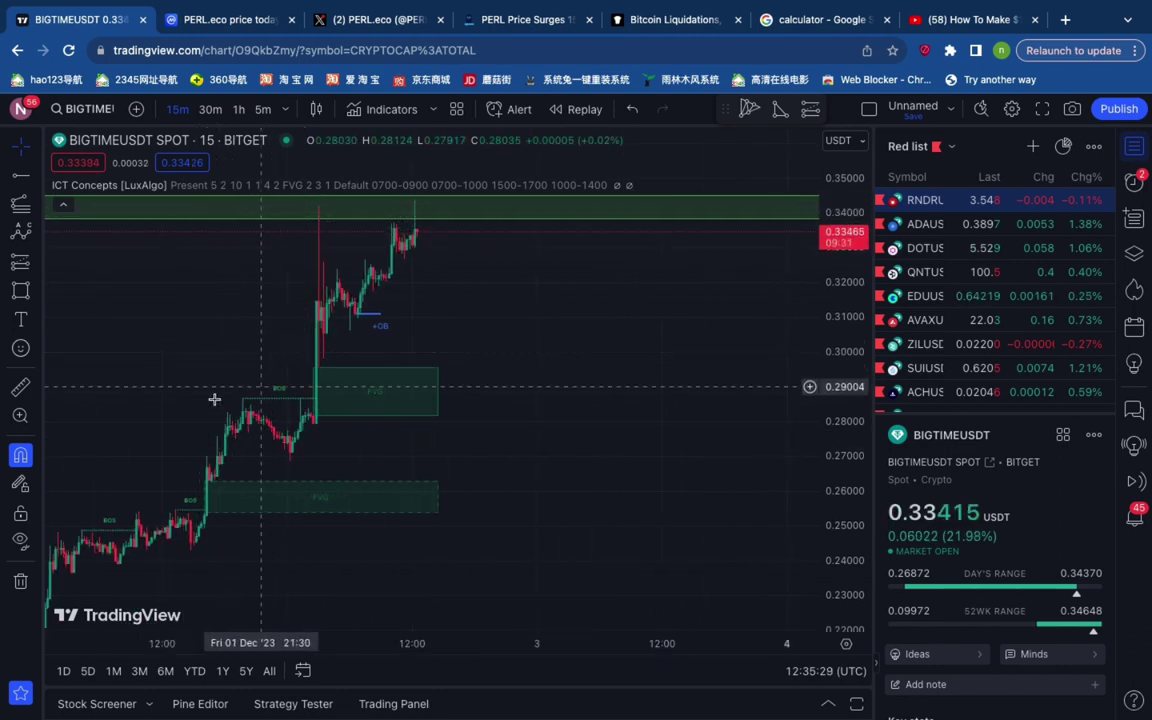
left_click(36, 263)
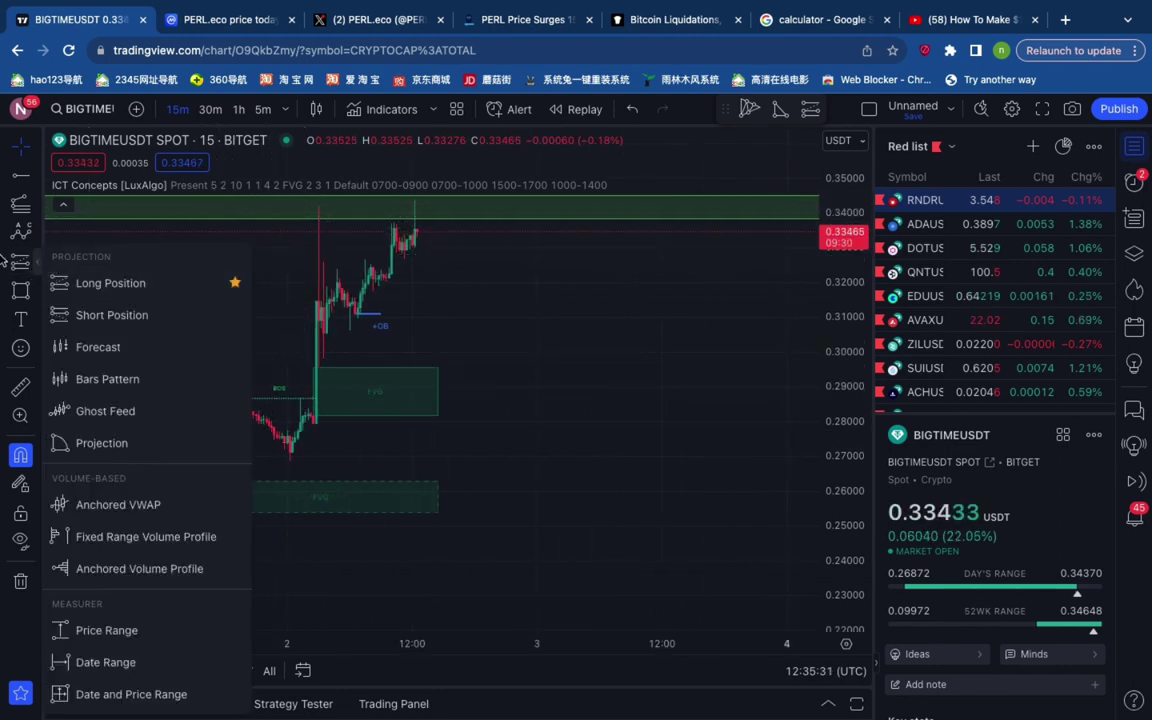
left_click(40, 210)
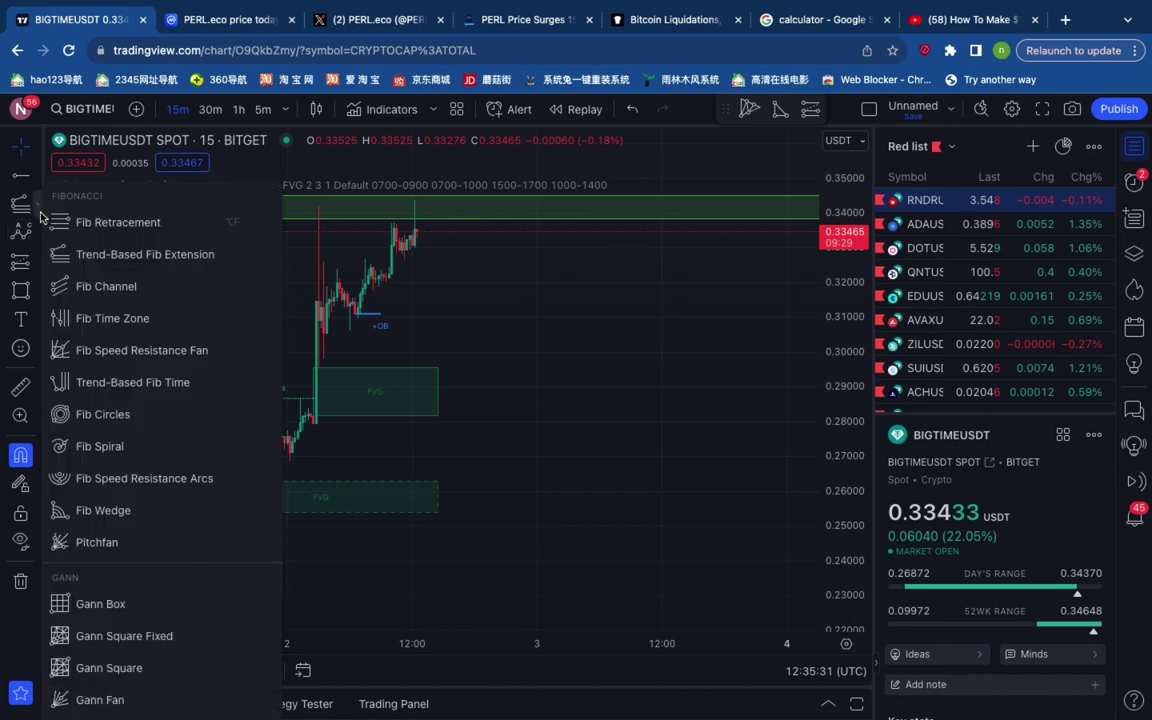
left_click(112, 240)
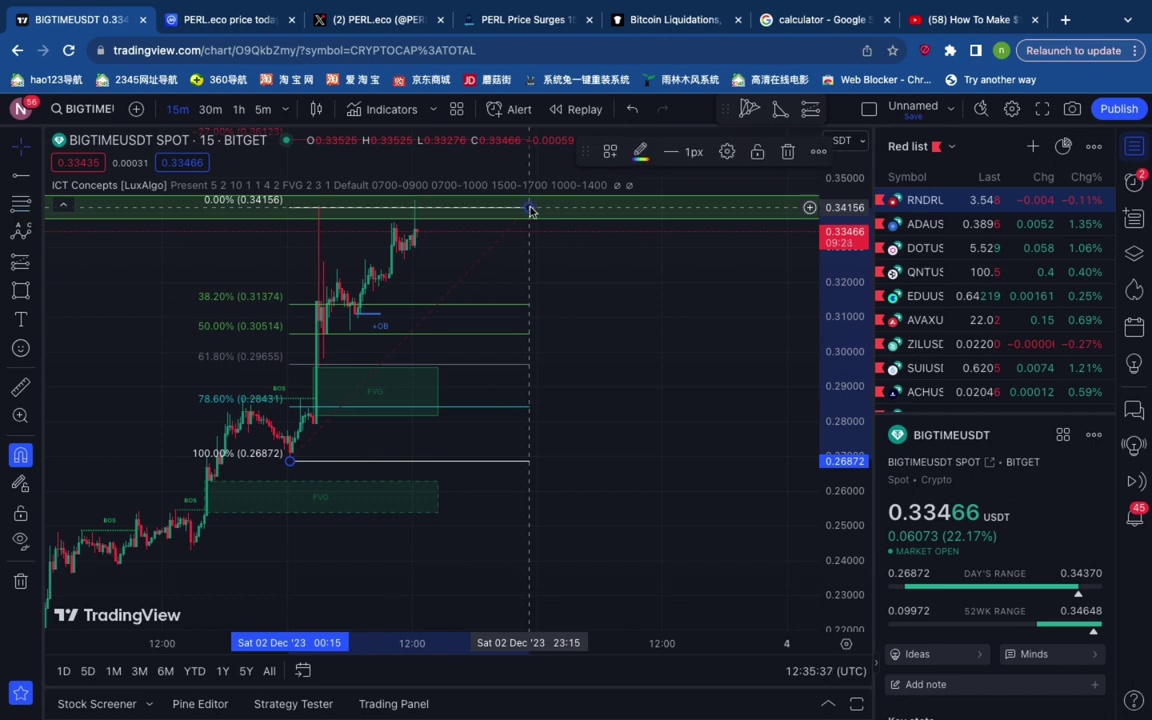
left_click(530, 210)
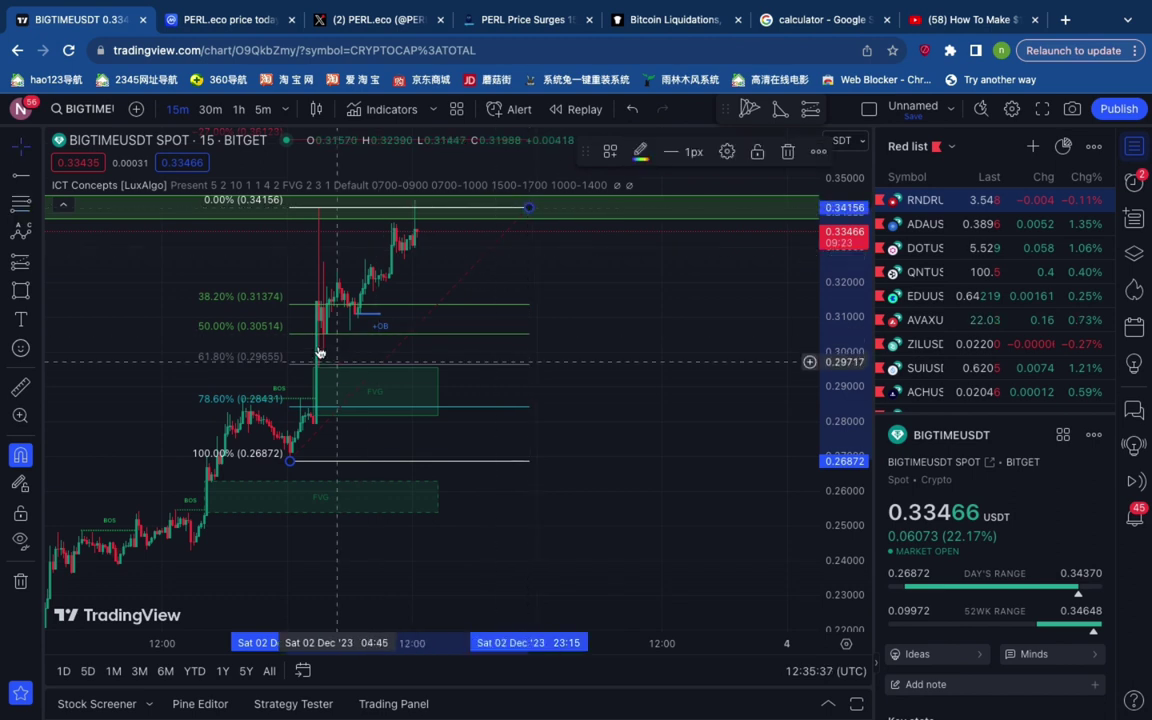
- Draw an entry rectangle just below the 50% retracement level, about 0.305 to 0.299, extending past the current candles
left_click(13, 290)
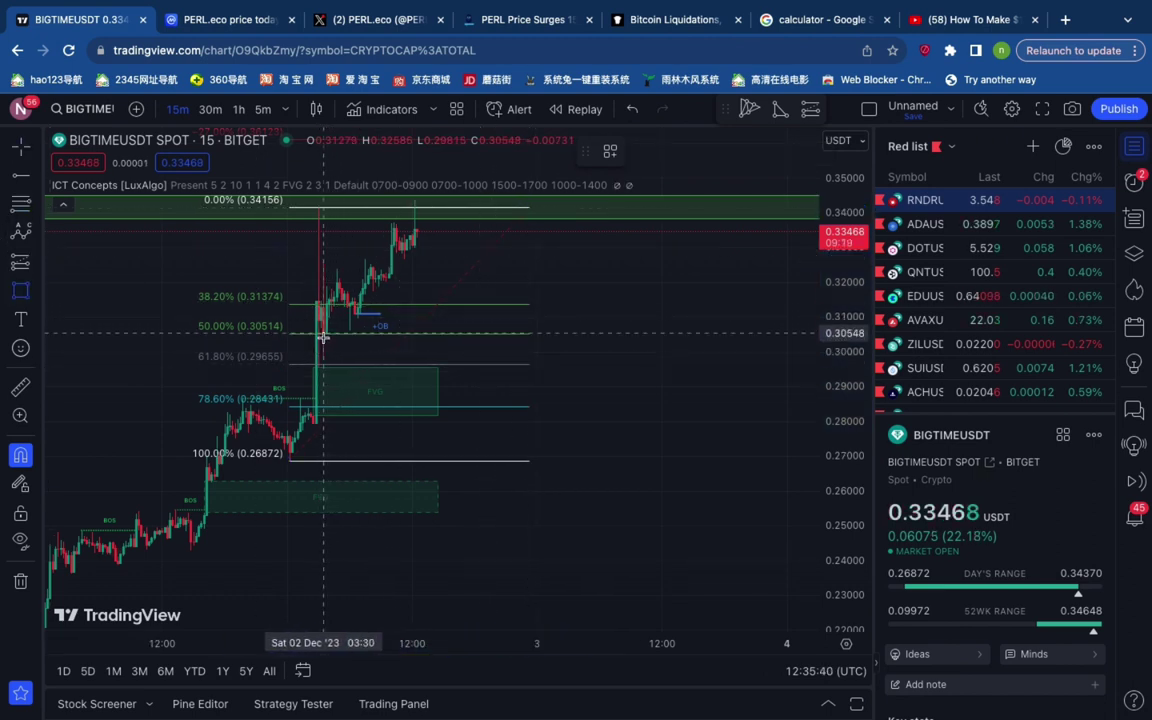
mouse_move(323, 336)
left_mouse_down()
mouse_move(525, 343)
mouse_move(532, 355)
left_mouse_up()
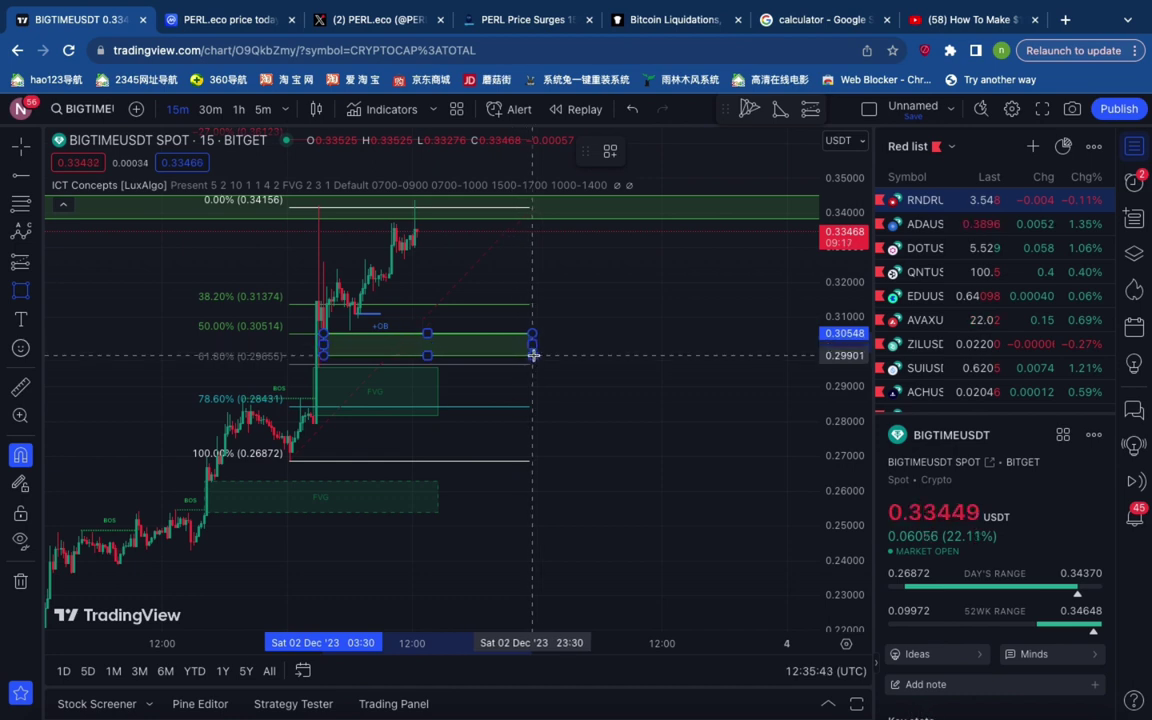
left_click(571, 330)
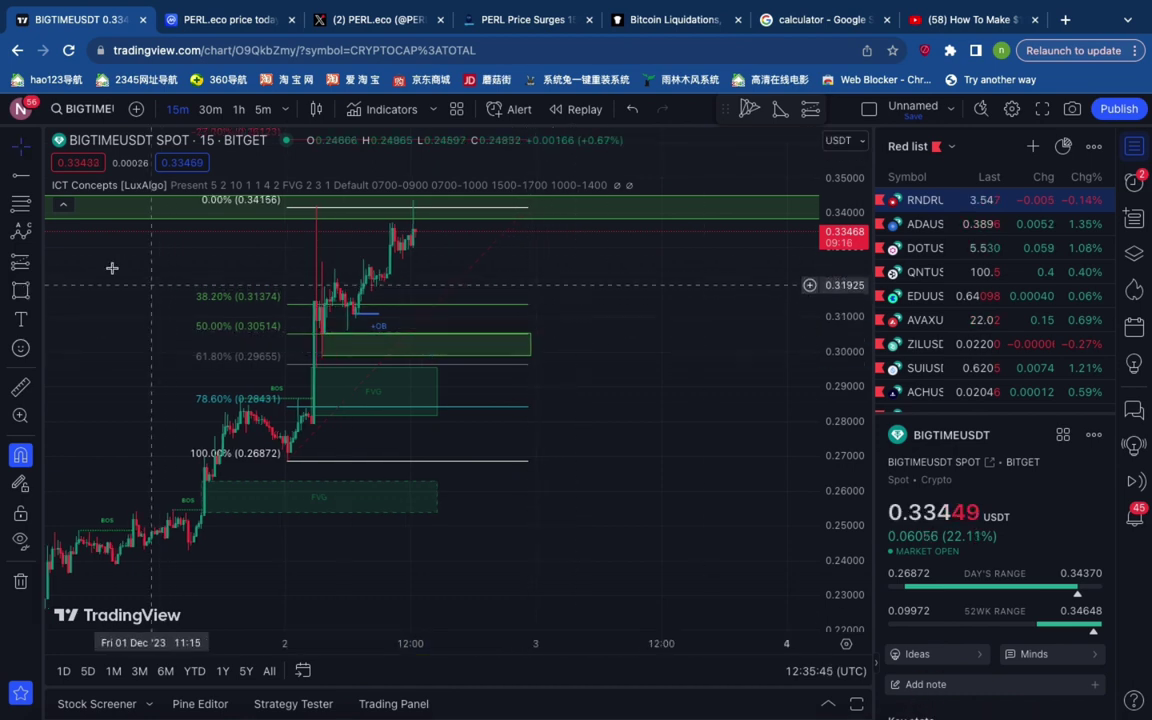
- Draw a Trend-Based Fib Extension from the 0.26872 swing low to the 0.34202 high and back to about 0.30154 inside the entry rectangle
left_click(42, 208)
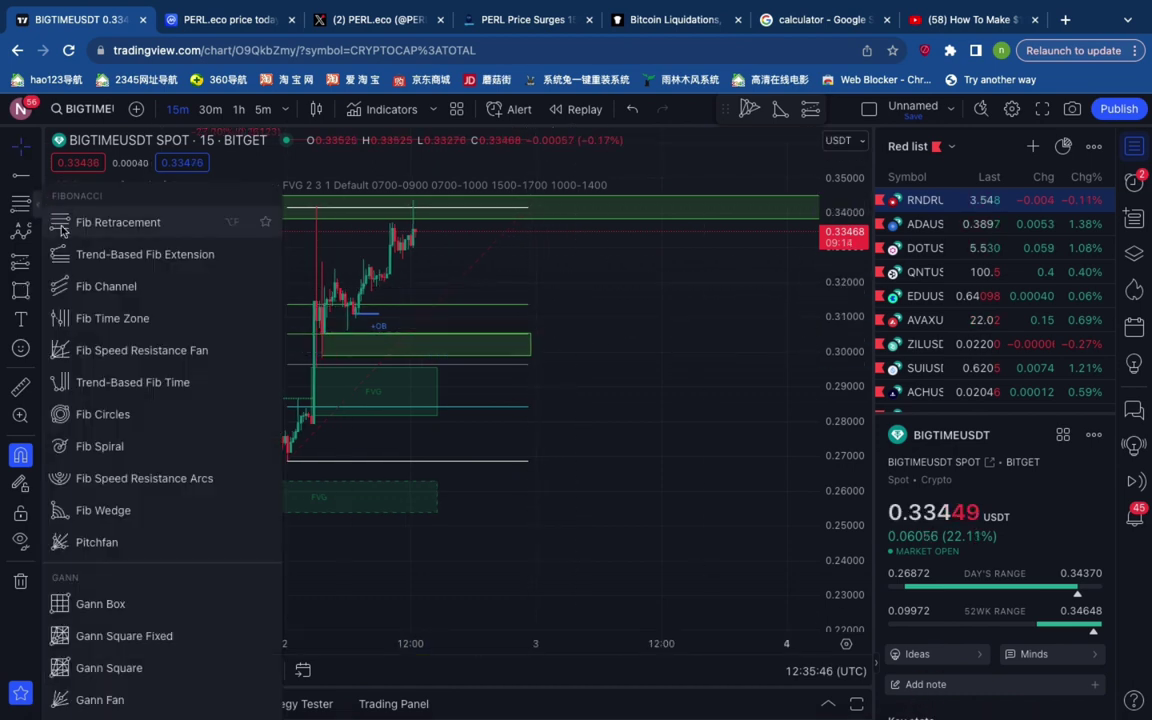
left_click(77, 255)
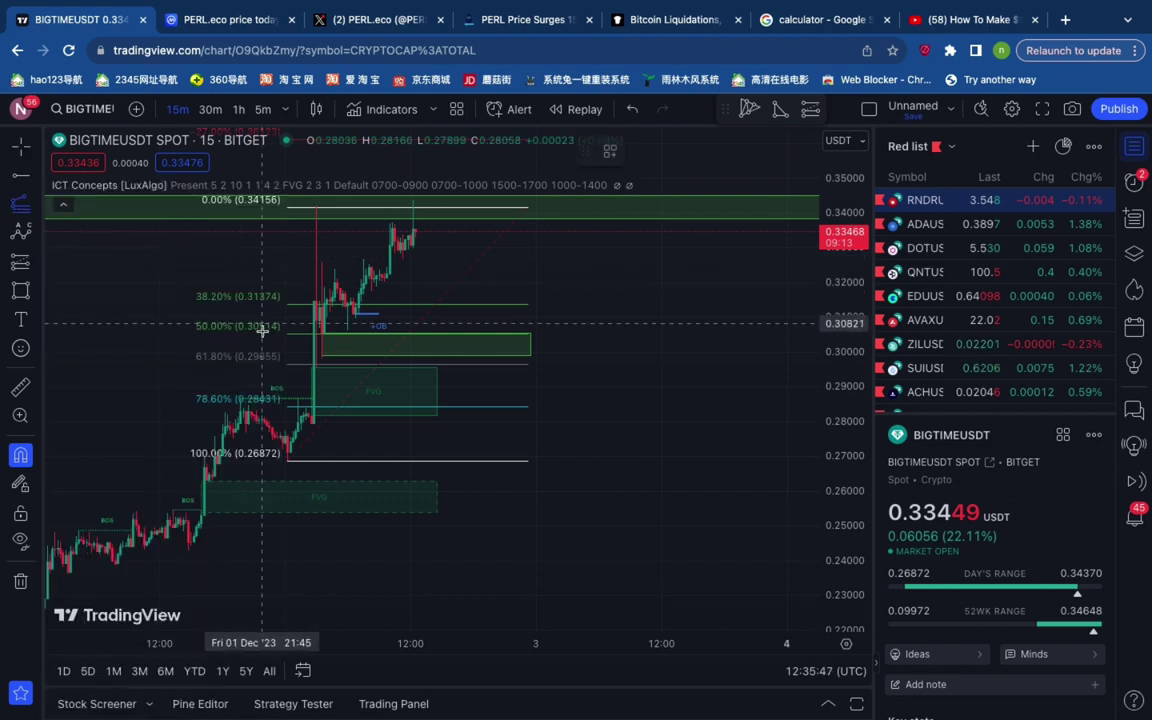
left_click(288, 462)
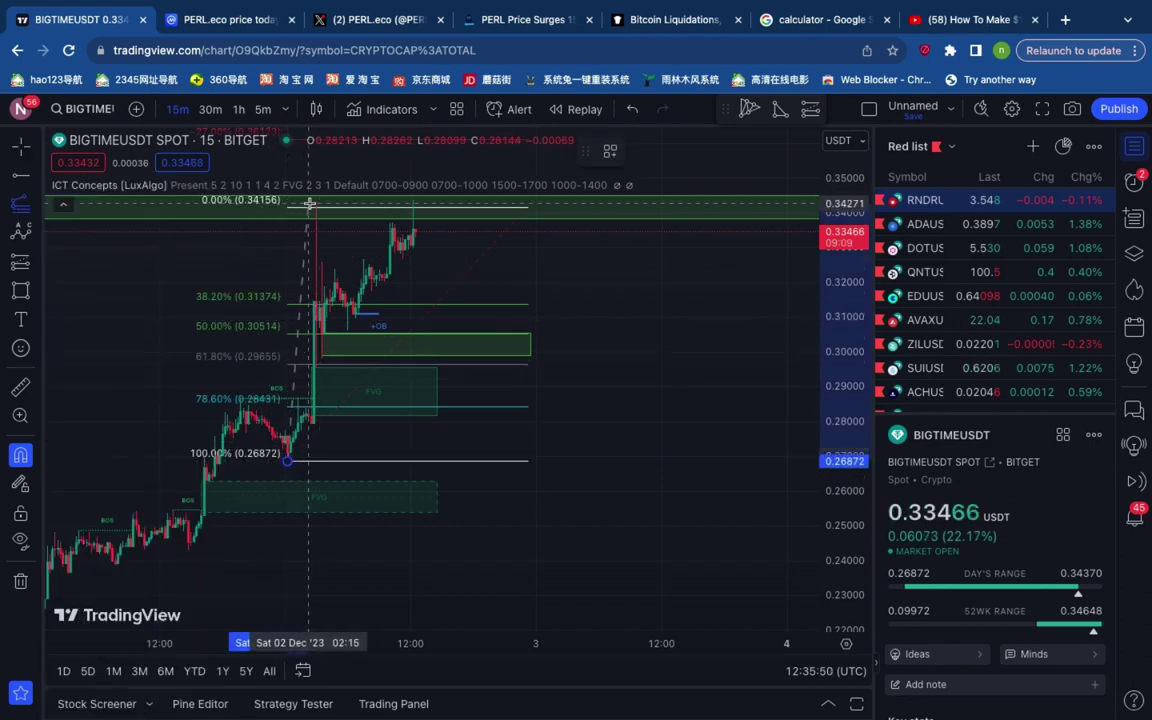
left_click(316, 208)
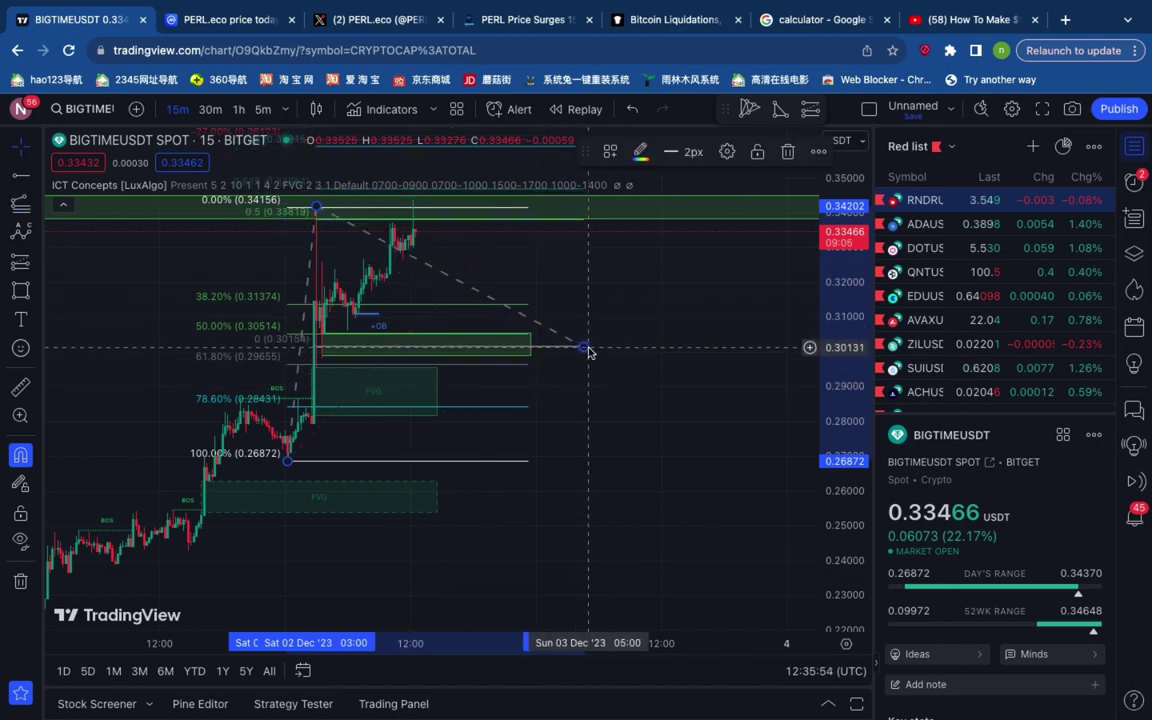
right_click(588, 350)
- Draw a target rectangle around the 1.809 extension level, about 0.437 to 0.431, spanning the full width of the level line
left_click(857, 316)
scroll(857, 316, "down", 5)
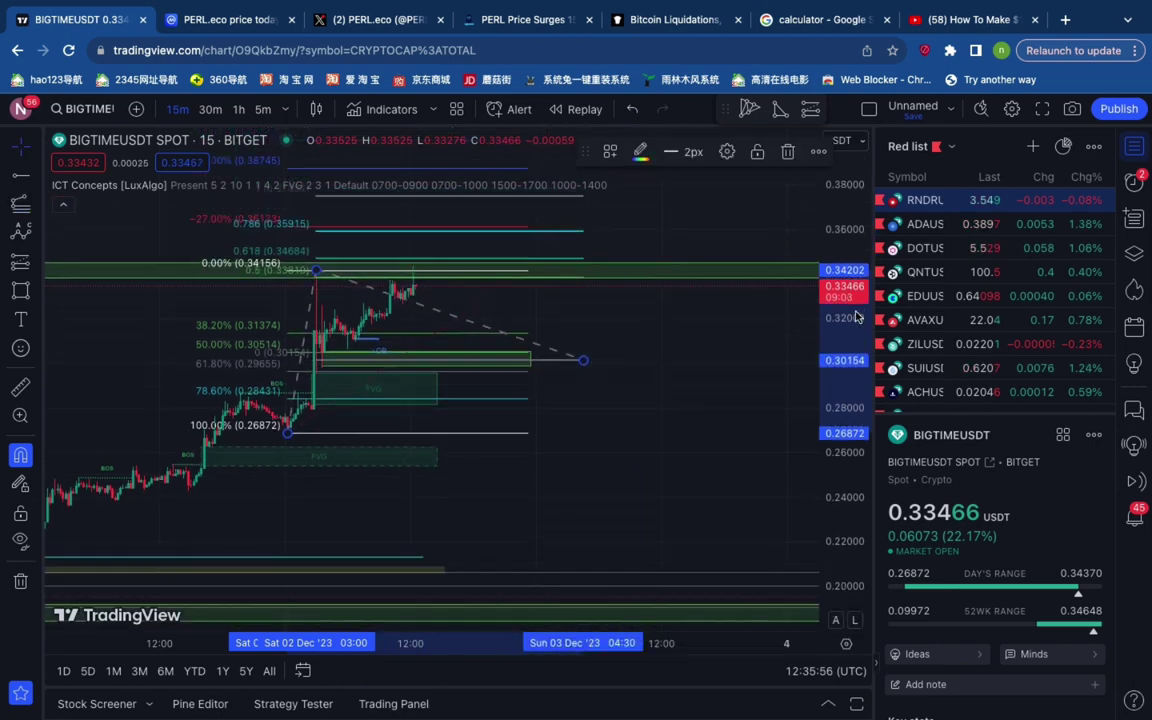
scroll(857, 316, "down", 6)
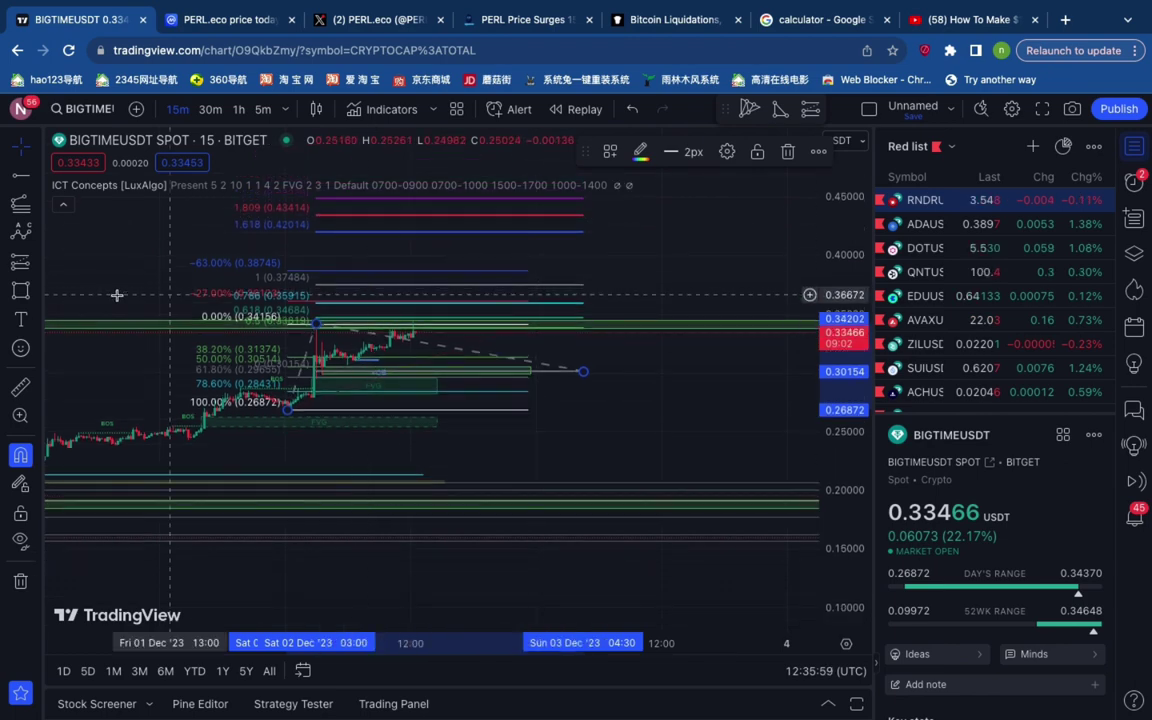
left_click(18, 290)
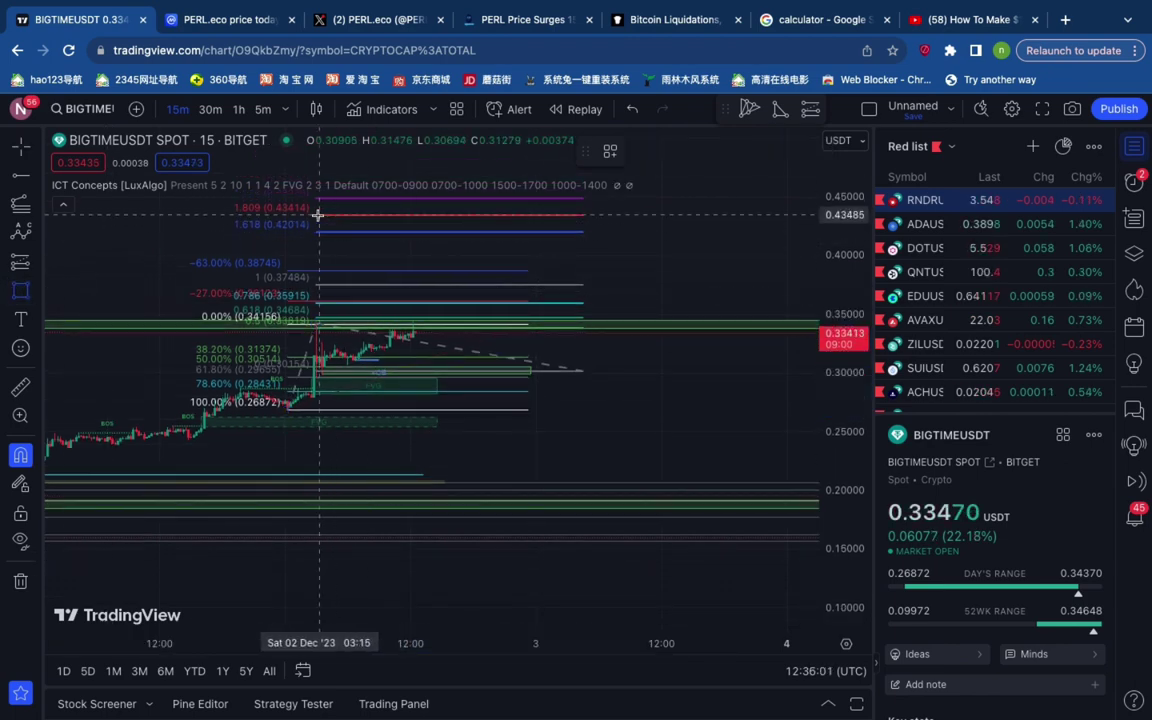
left_click_drag(314, 213, 563, 218)
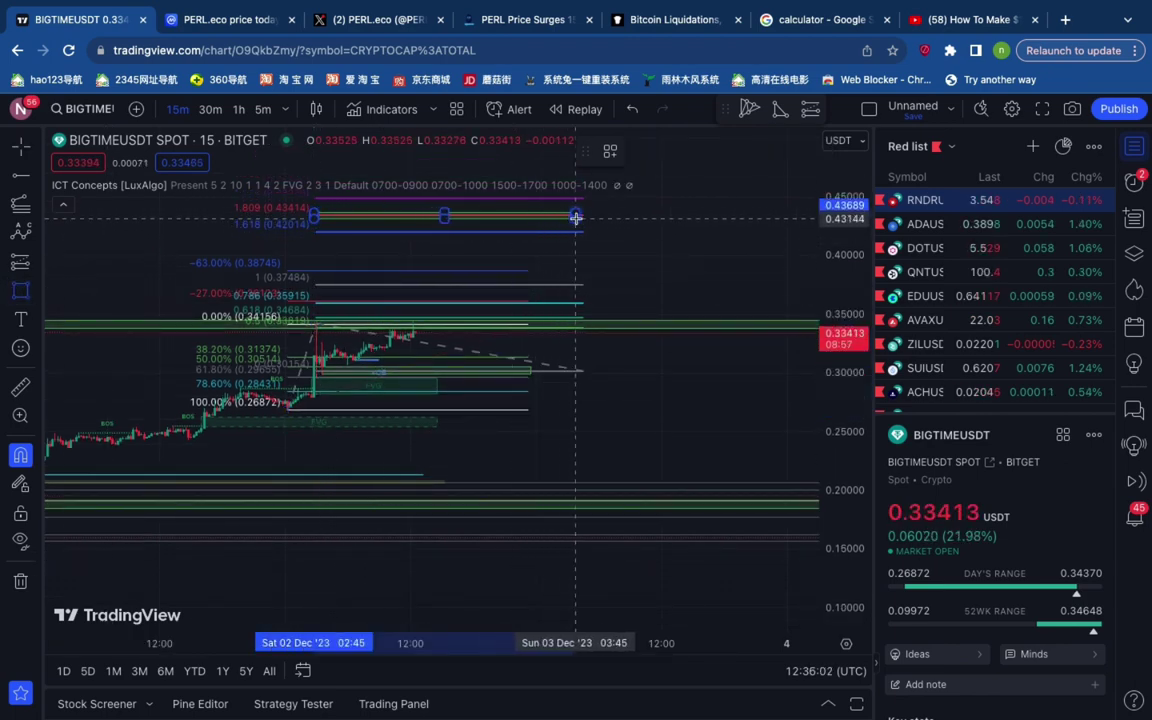
left_click(590, 218)
left_click(615, 245)
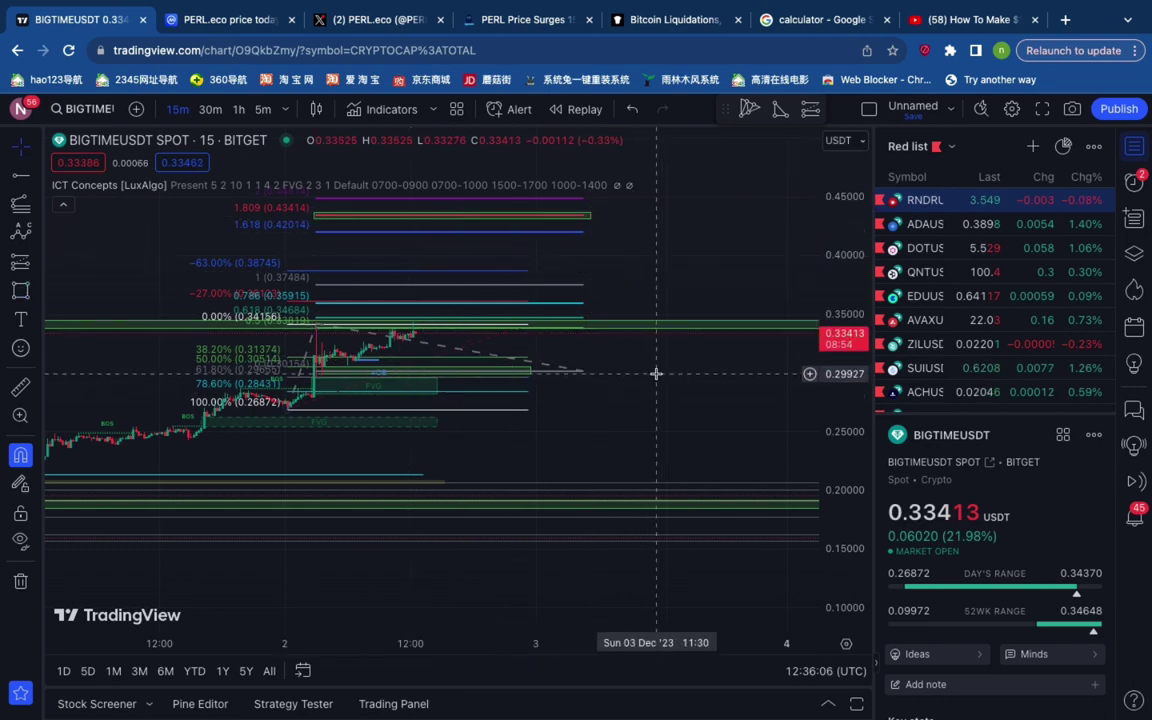
- Delete the Fib Retracement and the Trend-Based Fib Extension, leaving the entry and target rectangles on the chart
double_click(838, 327)
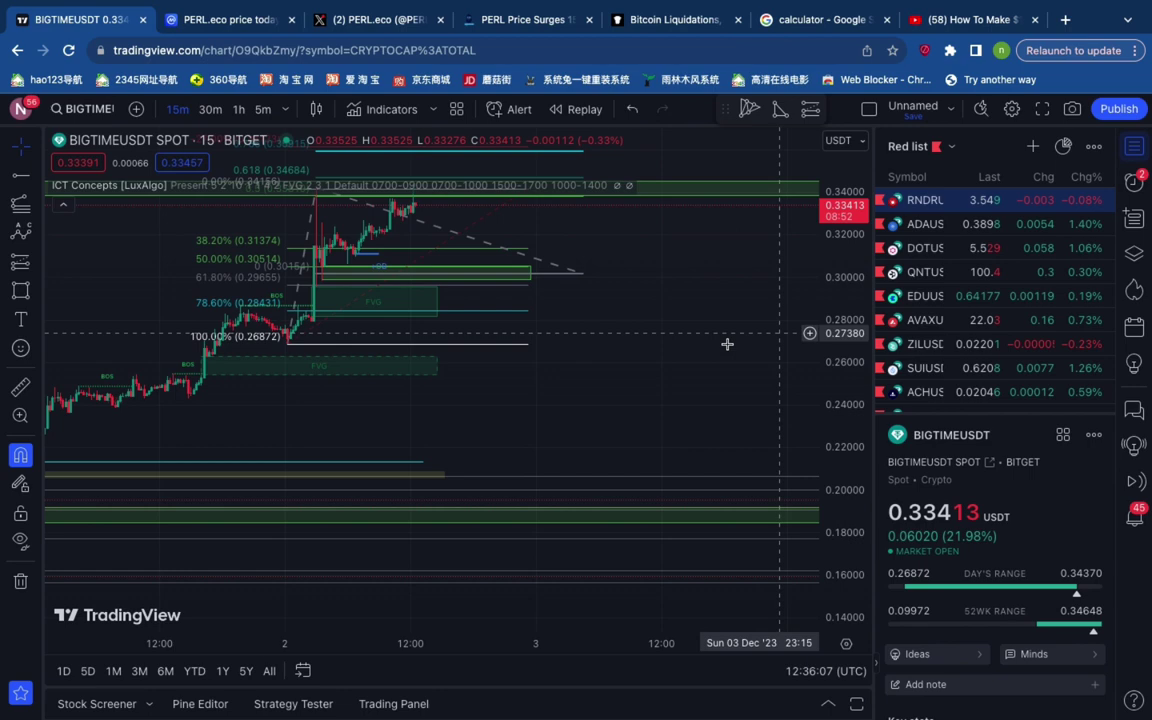
left_click(208, 267)
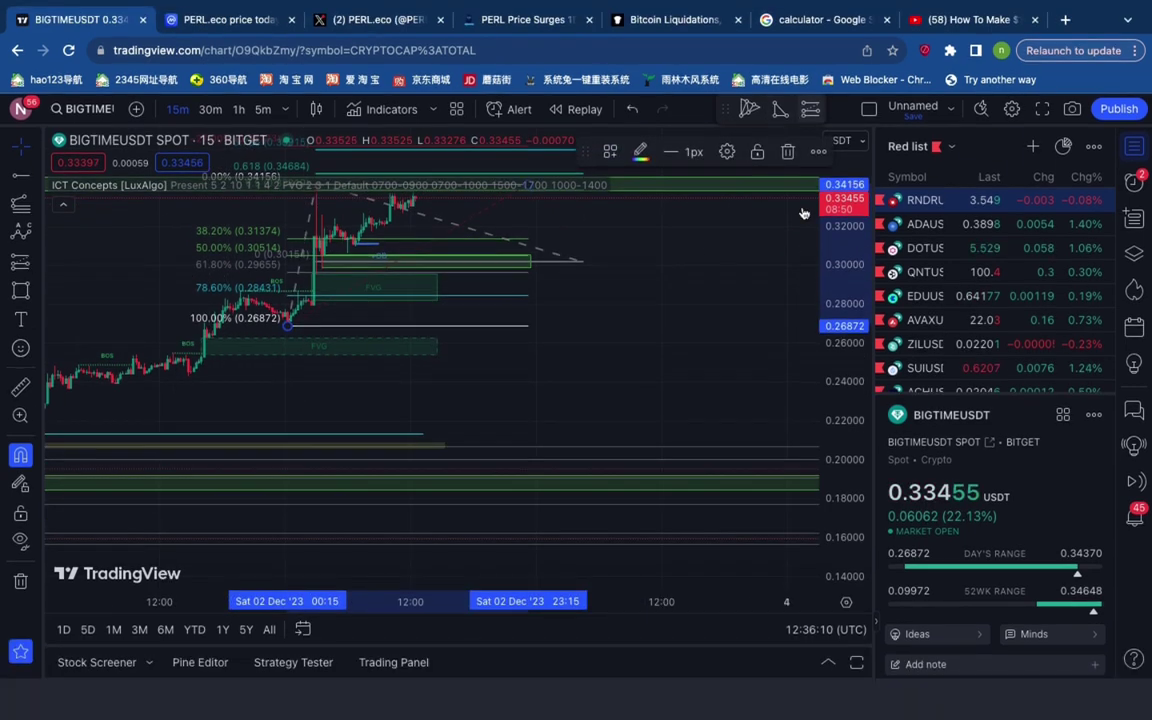
left_click(788, 151)
scroll(844, 365, "down", 5)
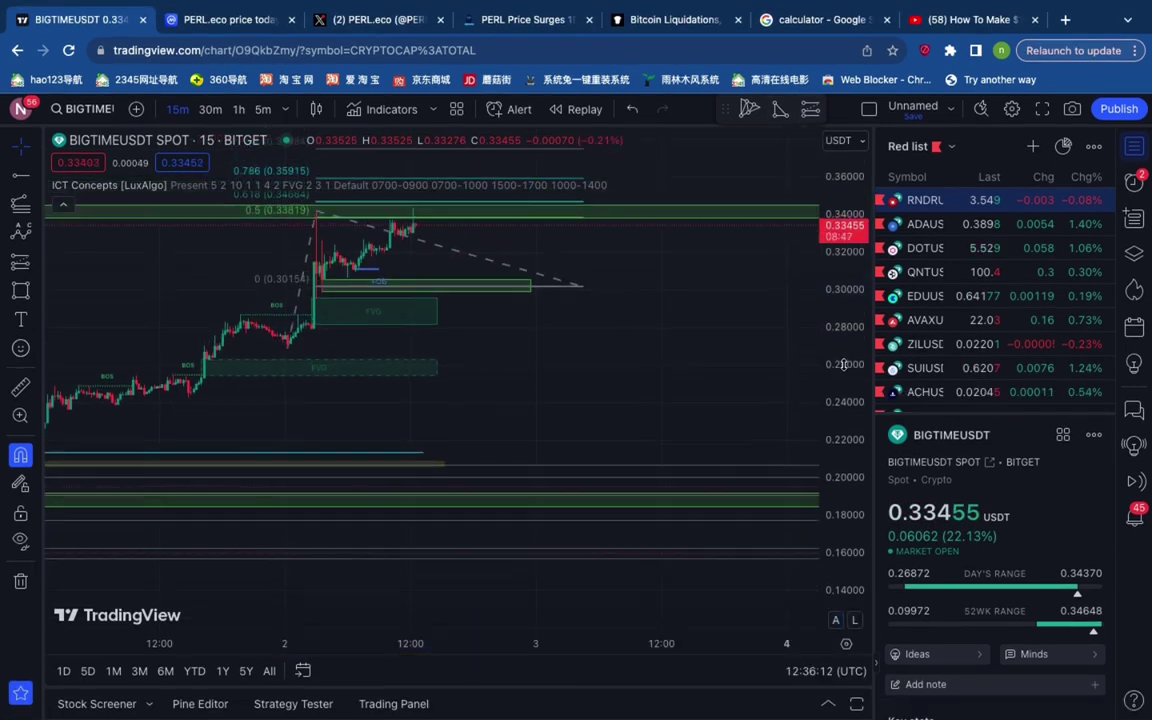
left_click_drag(666, 348, 666, 488)
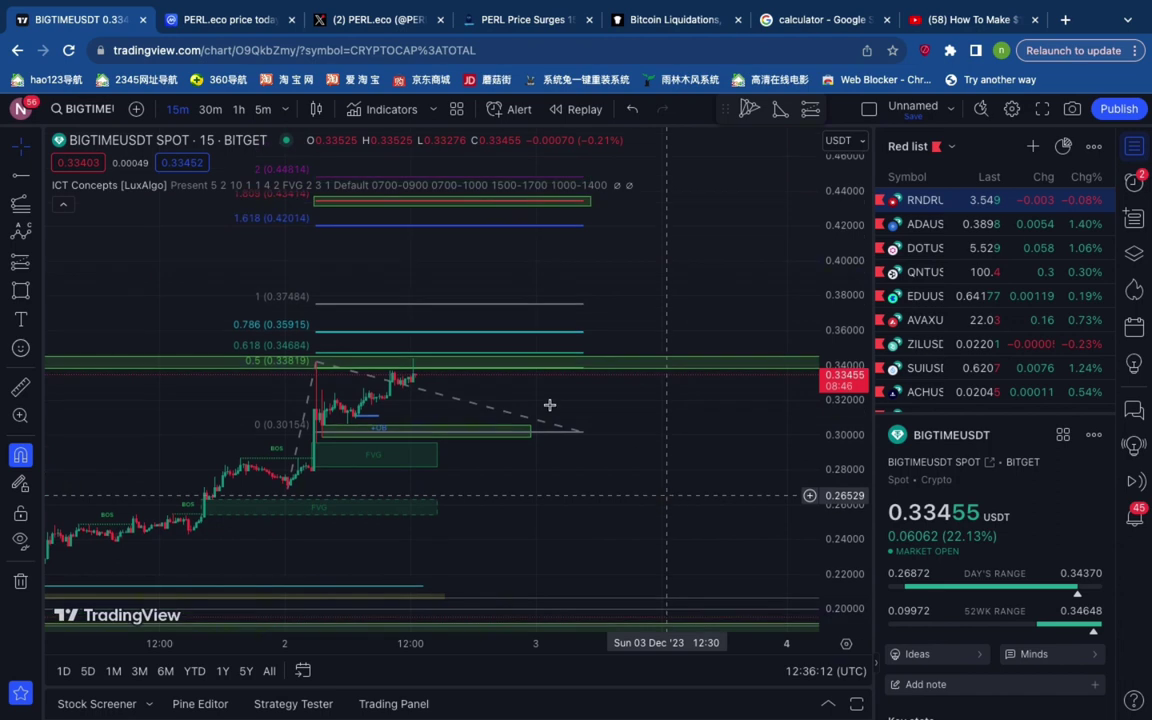
left_click(461, 306)
left_click(788, 152)
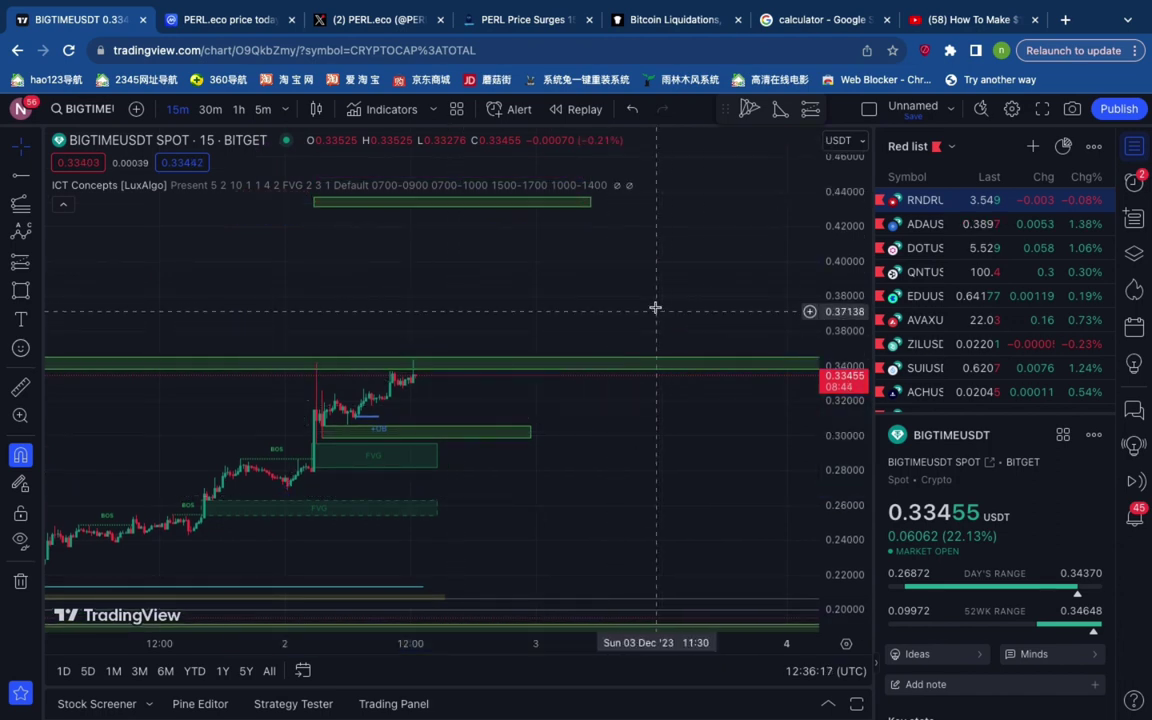
left_click_drag(653, 287, 667, 247)
scroll(868, 306, "up", 4)
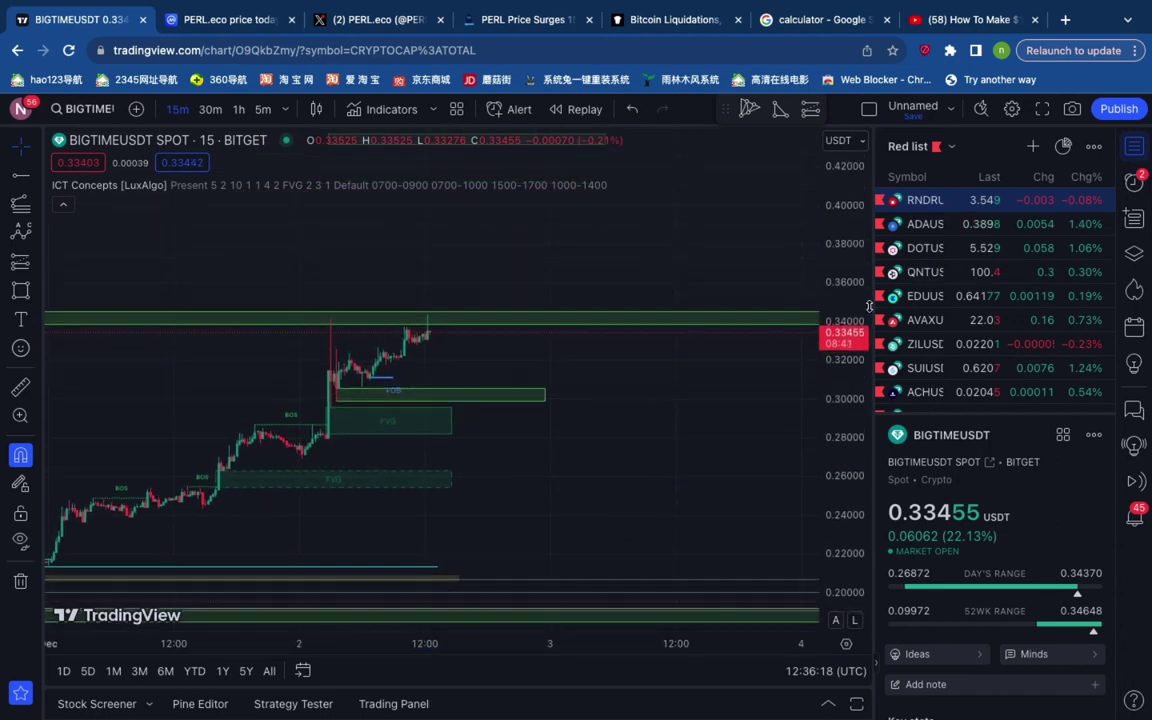
scroll(866, 306, "up", 3)
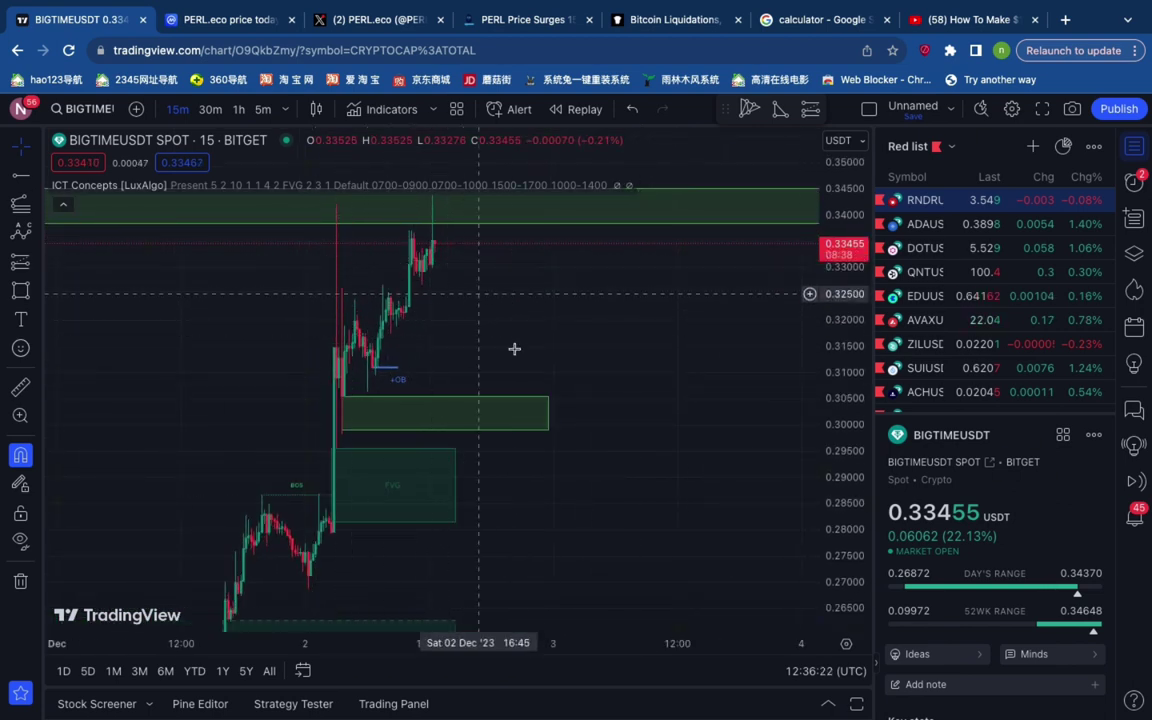
scroll(420, 369, "up", 1)
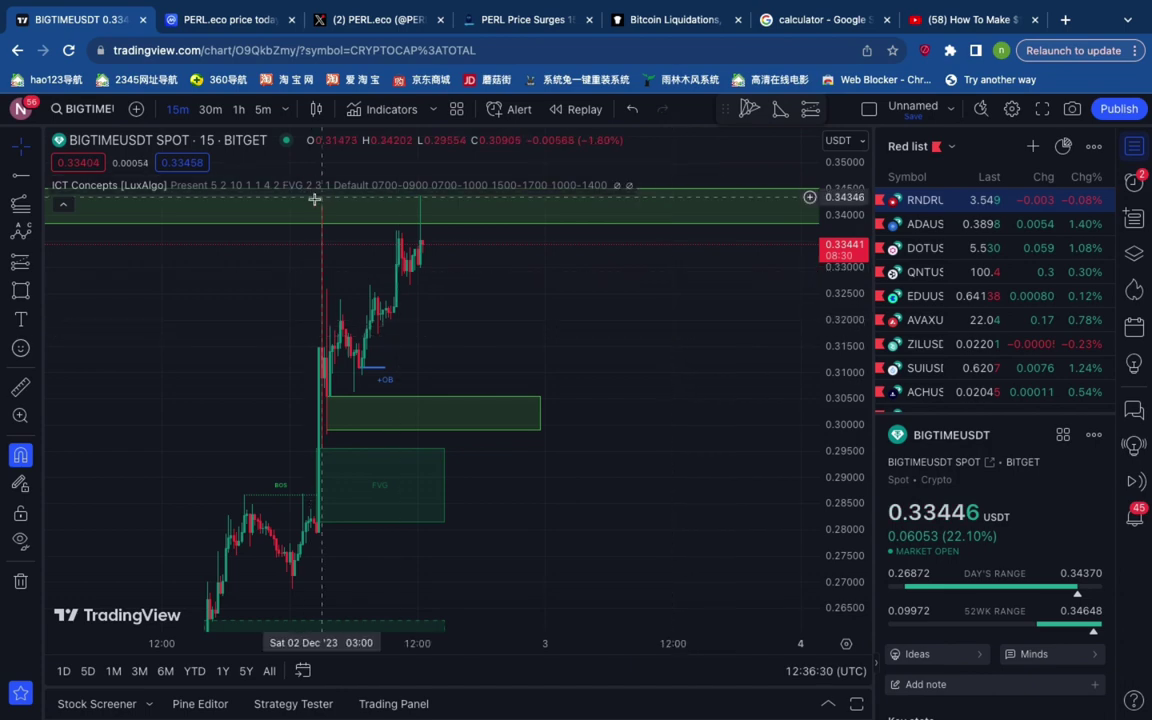
- Search for RNDRUSDT and load the Binance spot pair in the chart
left_click(82, 110)
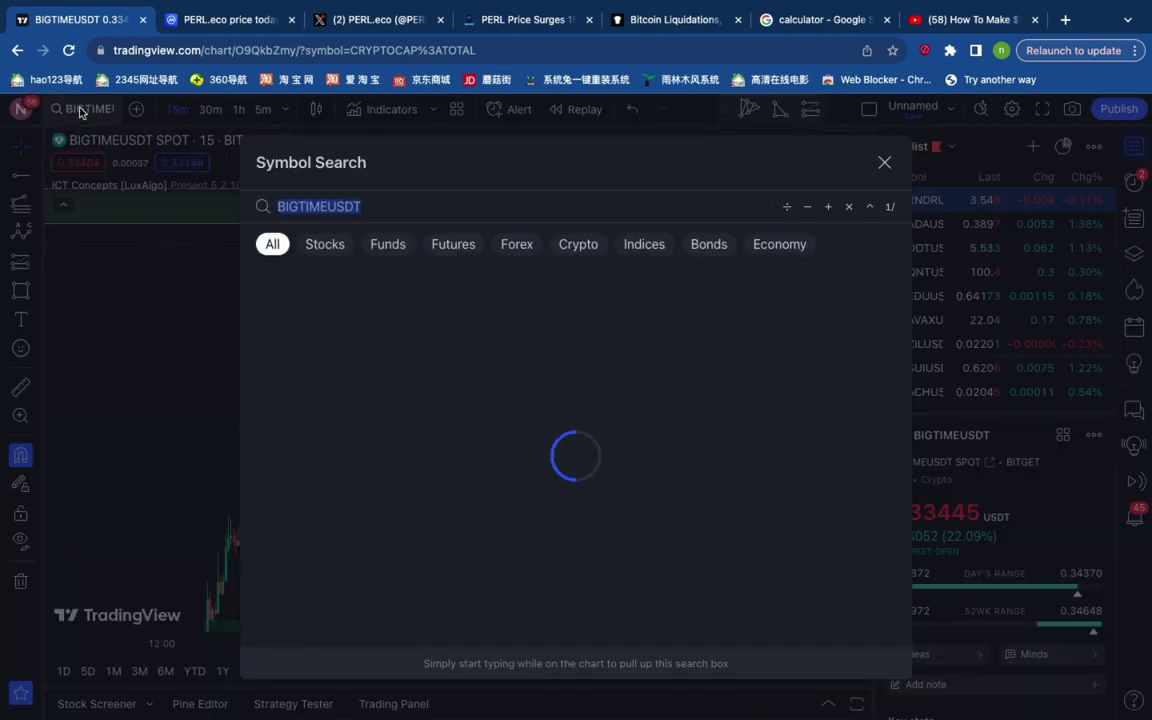
type("RNDRUSD")
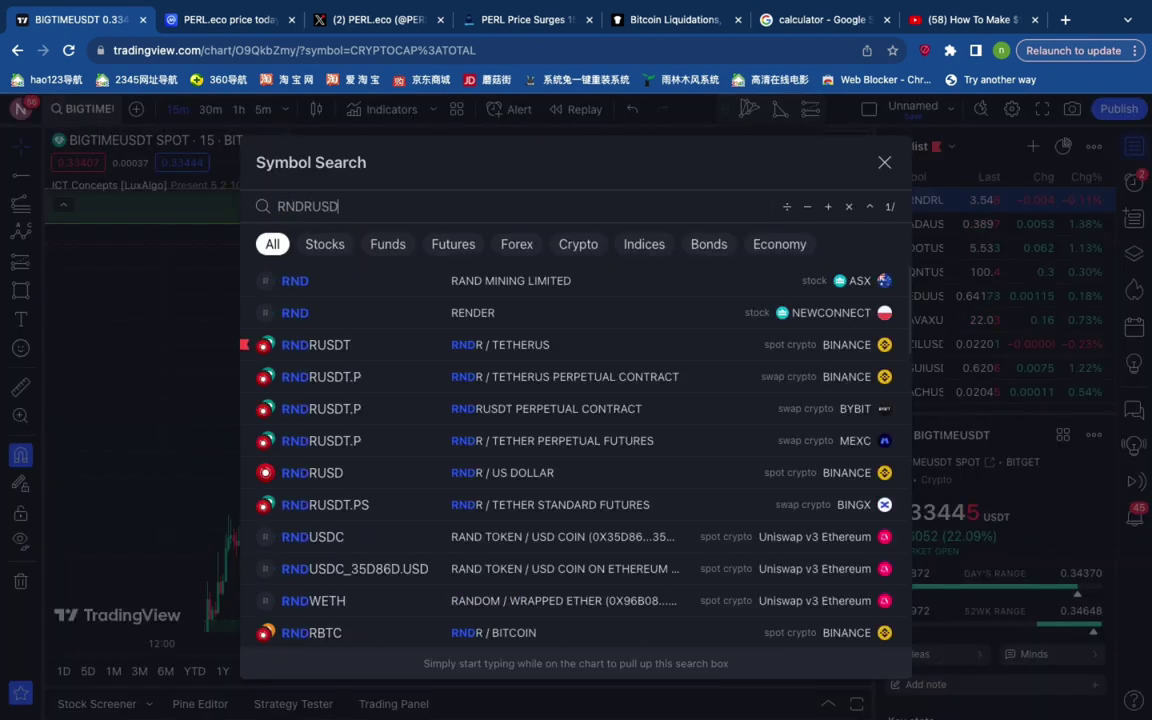
type("T")
left_click(312, 280)
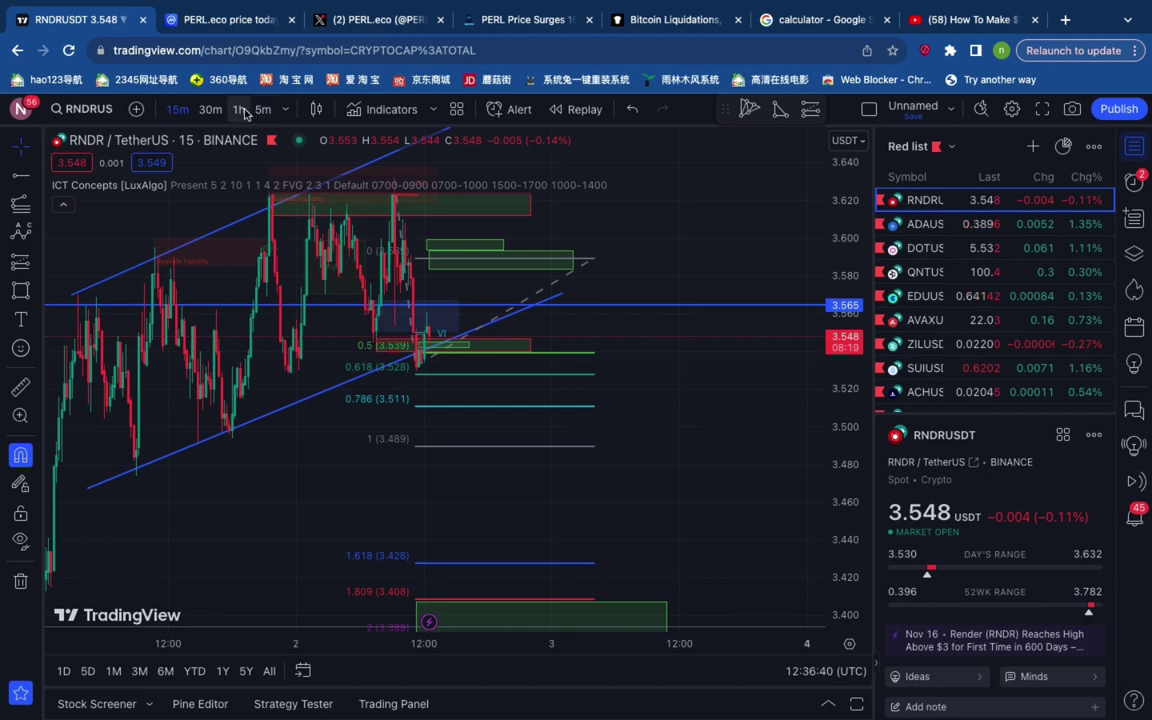
- Switch the RNDRUSDT chart to the 1-hour timeframe and remove all existing drawings from it
left_click(241, 110)
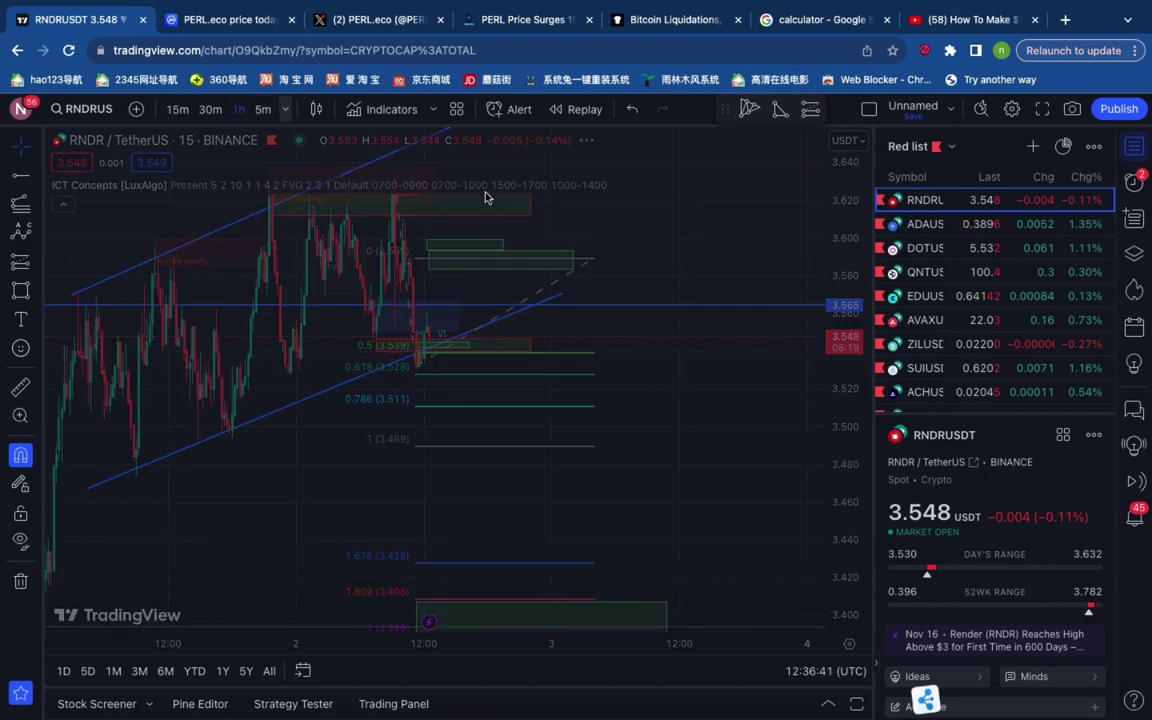
right_click(724, 249)
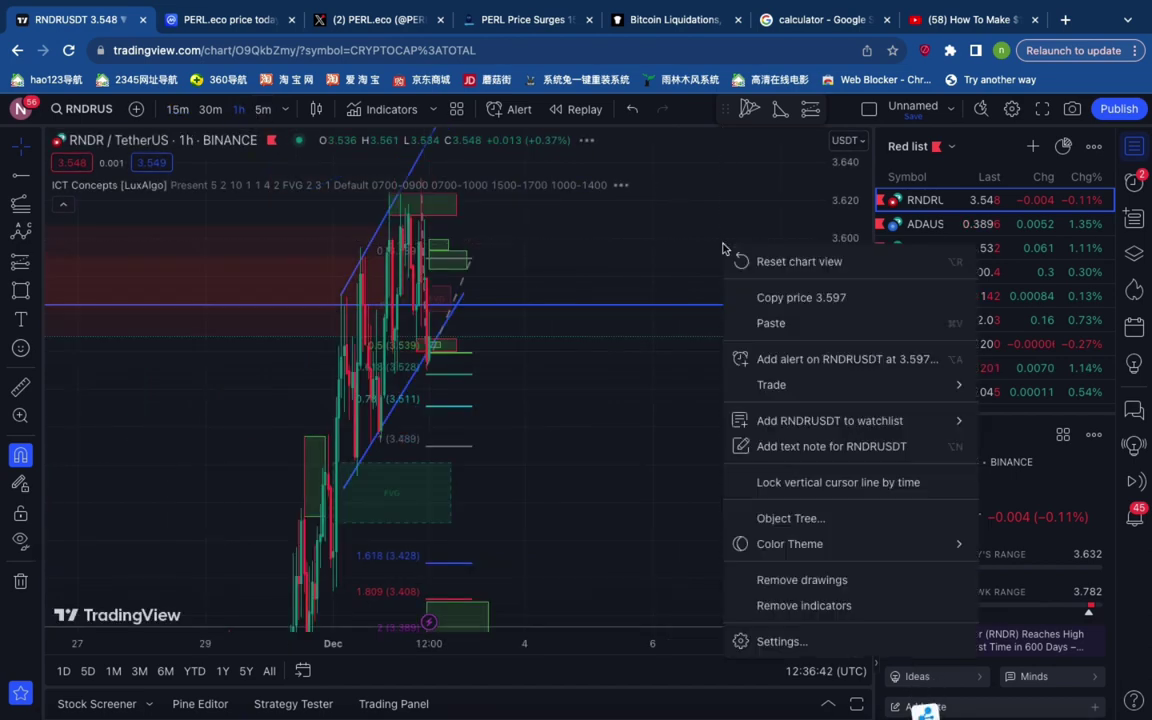
left_click(780, 580)
- Examine the recent uptrend, the 2 Dec swing high and the latest drop on the RNDRUSDT 1-hour chart
scroll(818, 437, "up", 3)
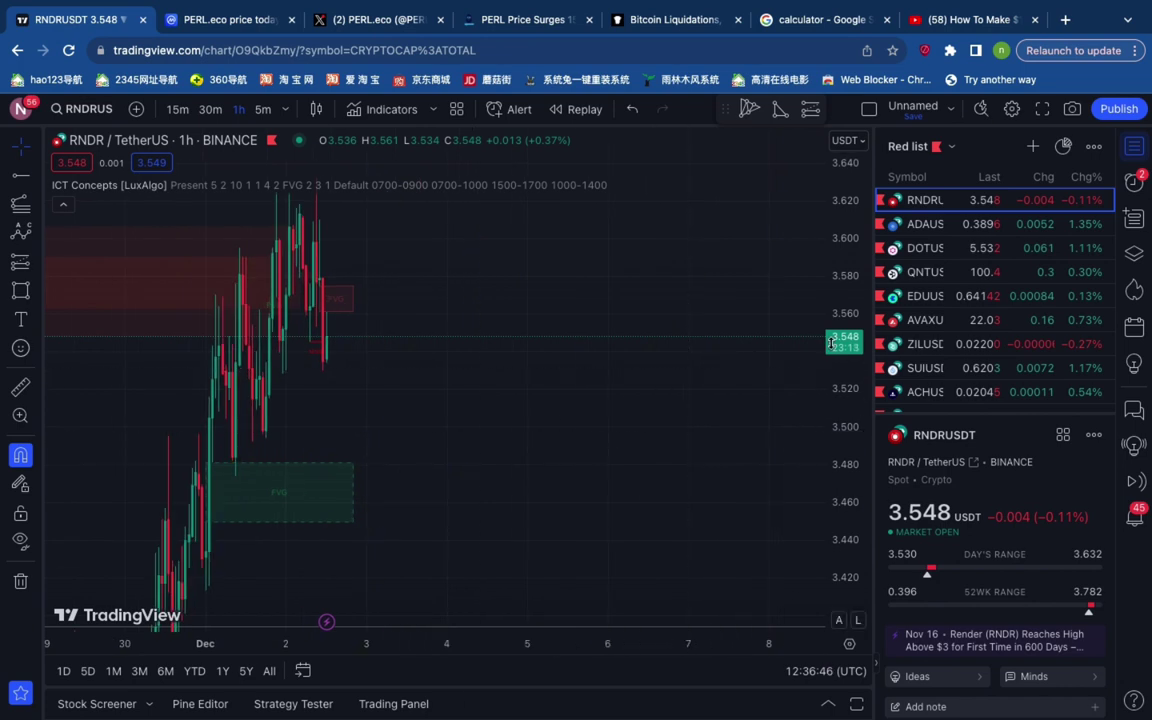
left_click_drag(838, 345, 838, 474)
left_click_drag(624, 387, 704, 366)
scroll(460, 368, "up", 1)
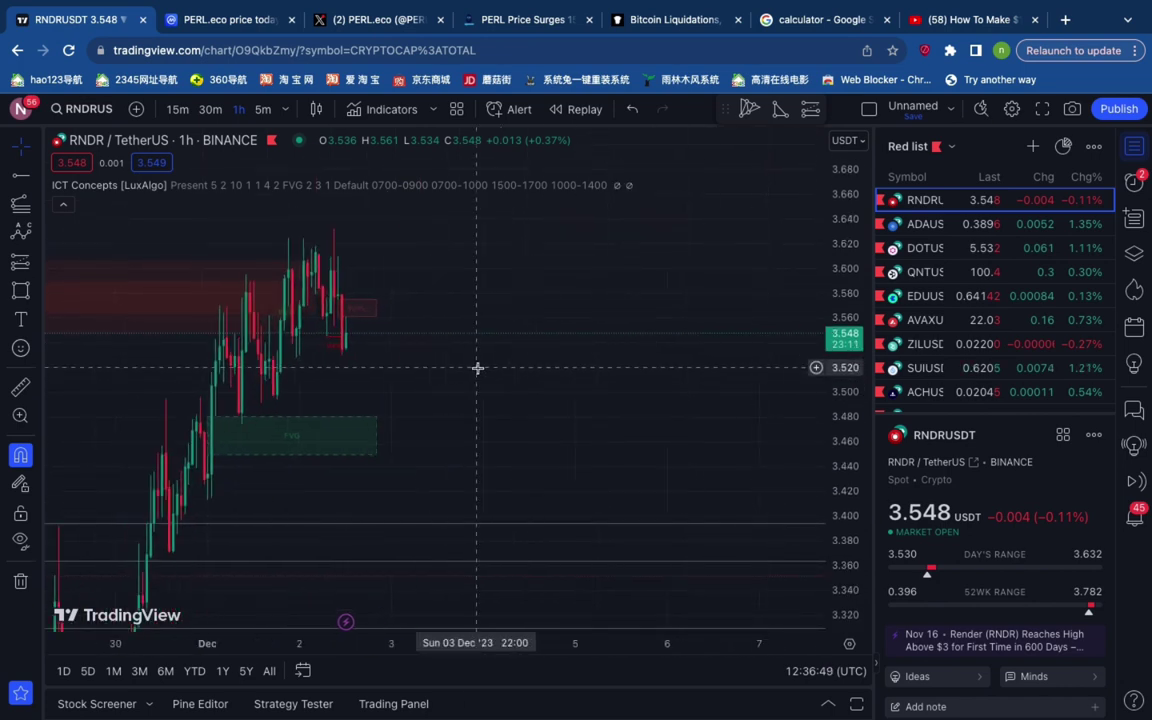
double_click(834, 339)
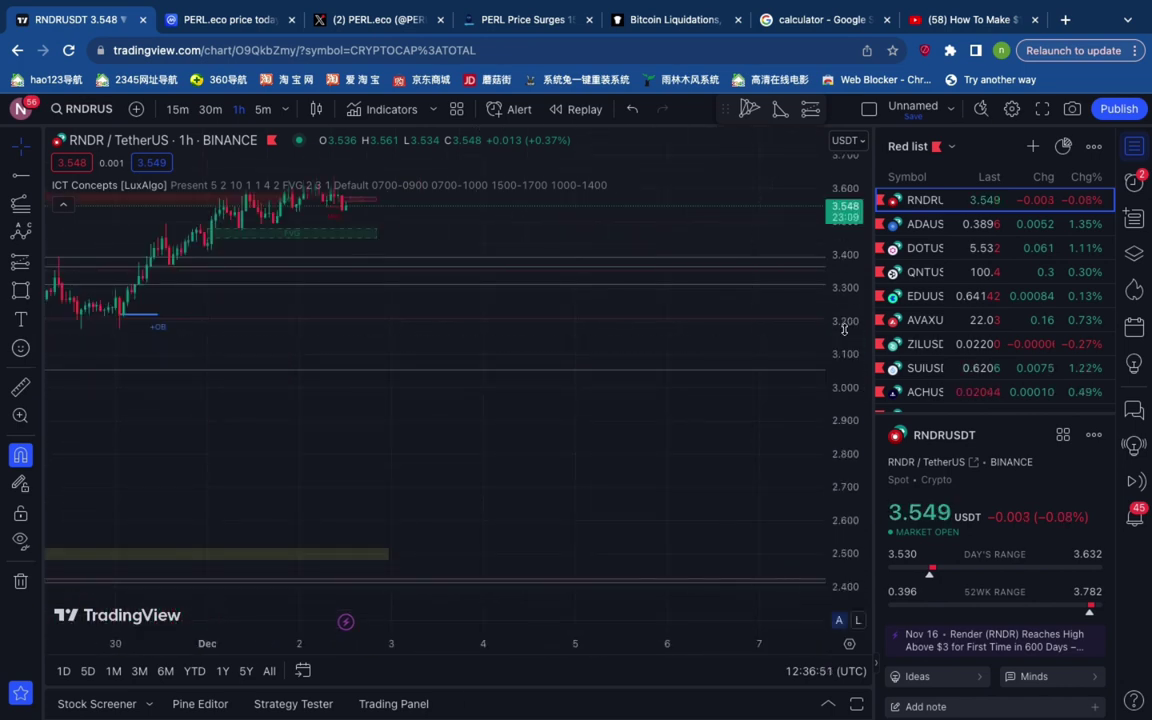
left_click_drag(843, 359, 843, 228)
left_click_drag(514, 447, 581, 627)
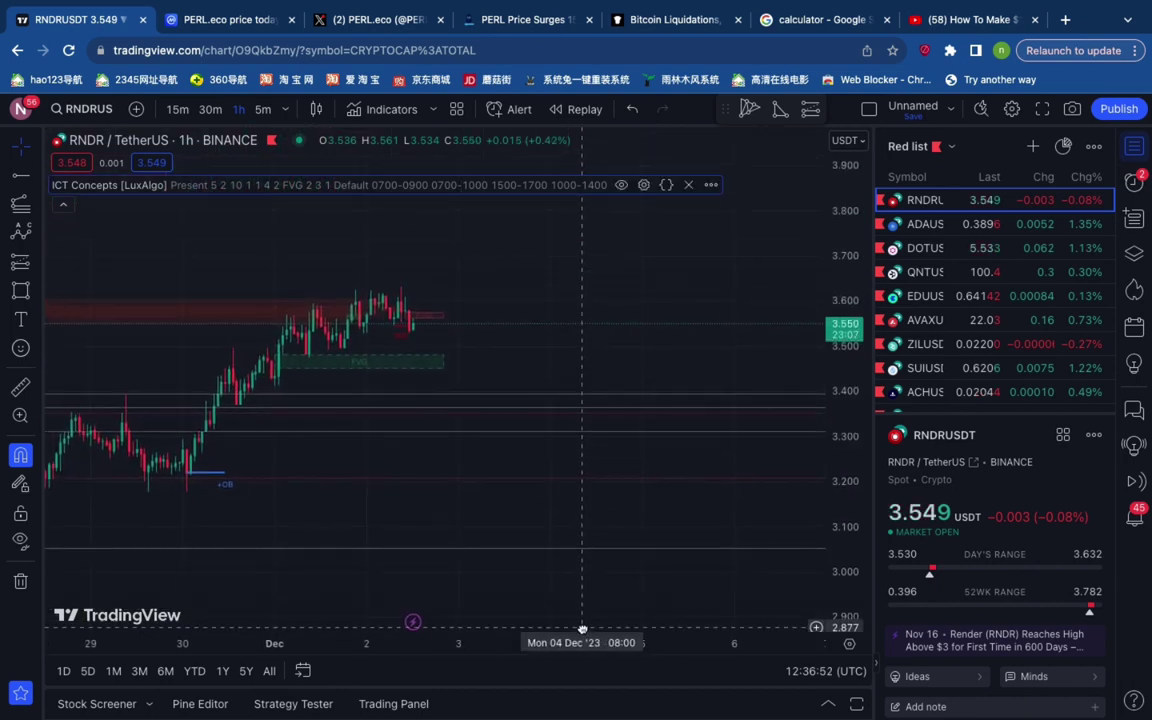
scroll(844, 376, "up", 5)
left_click_drag(844, 376, 843, 353)
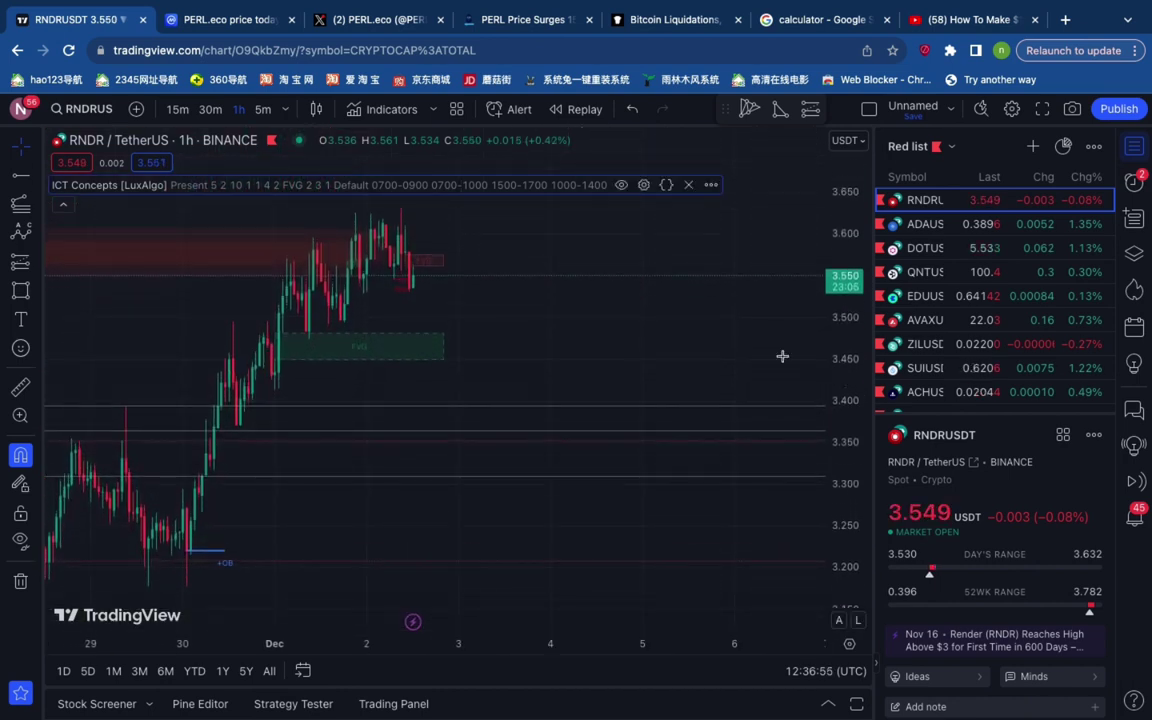
left_click_drag(463, 256, 478, 372)
scroll(510, 355, "up", 1)
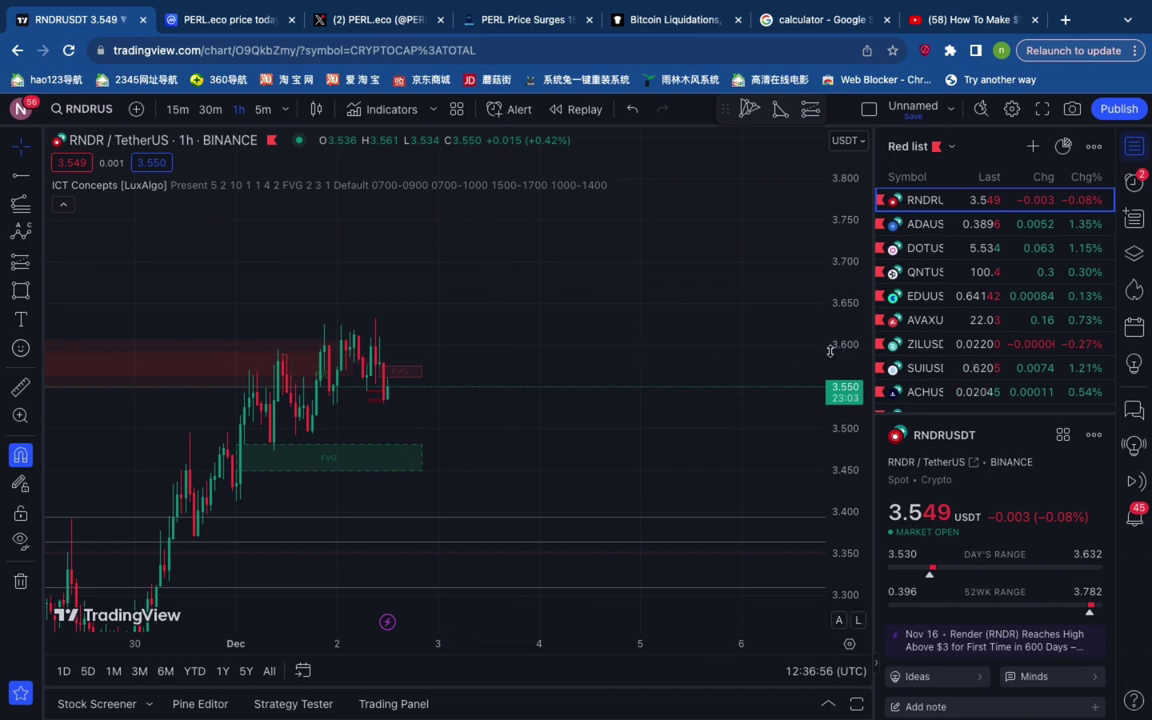
scroll(830, 351, "up", 3)
scroll(470, 437, "up", 1)
left_click_drag(504, 424, 710, 384)
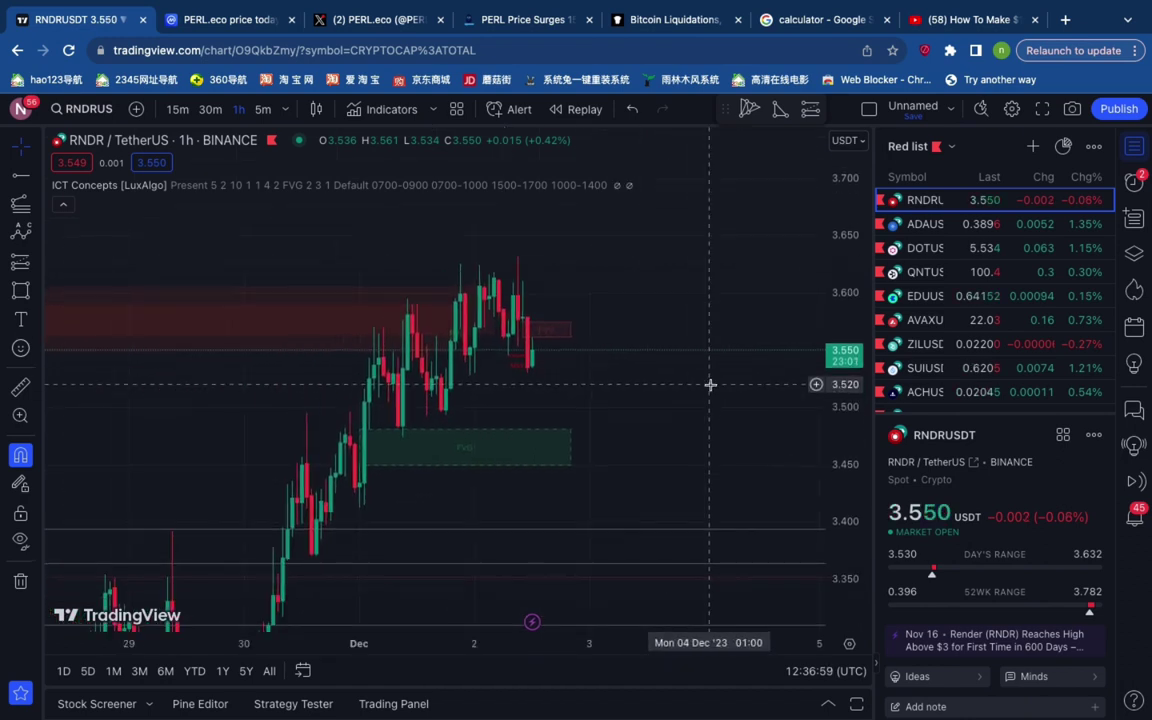
scroll(660, 390, "up", 1)
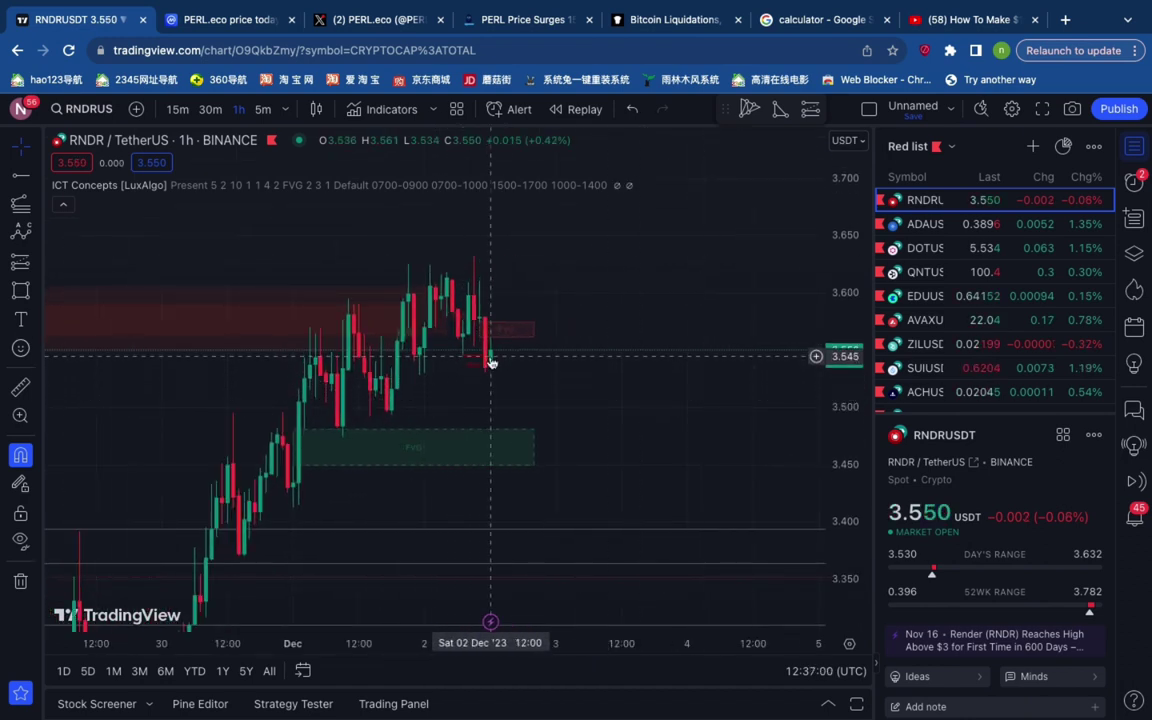
scroll(442, 452, "up", 1)
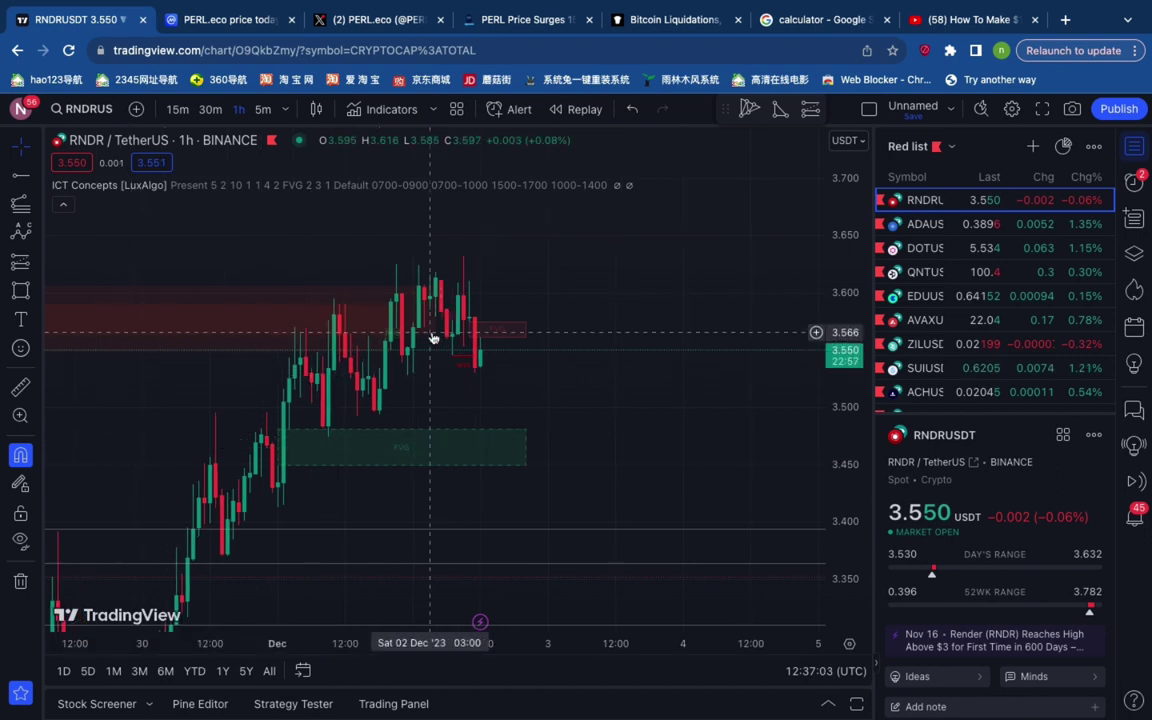
- Draw a Fib Retracement from the 2 Dec swing high at 3.632 down to 3.528, extending it past the current candles to 3 Dec
left_click(35, 207)
left_click(82, 221)
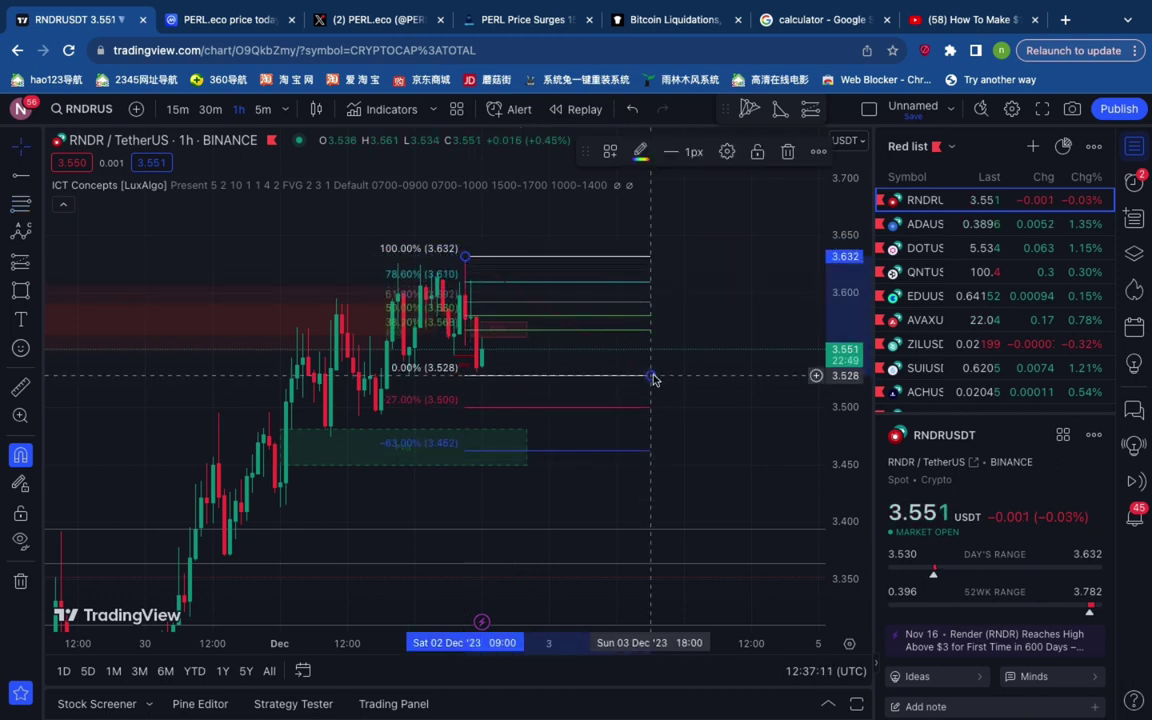
left_click(651, 376)
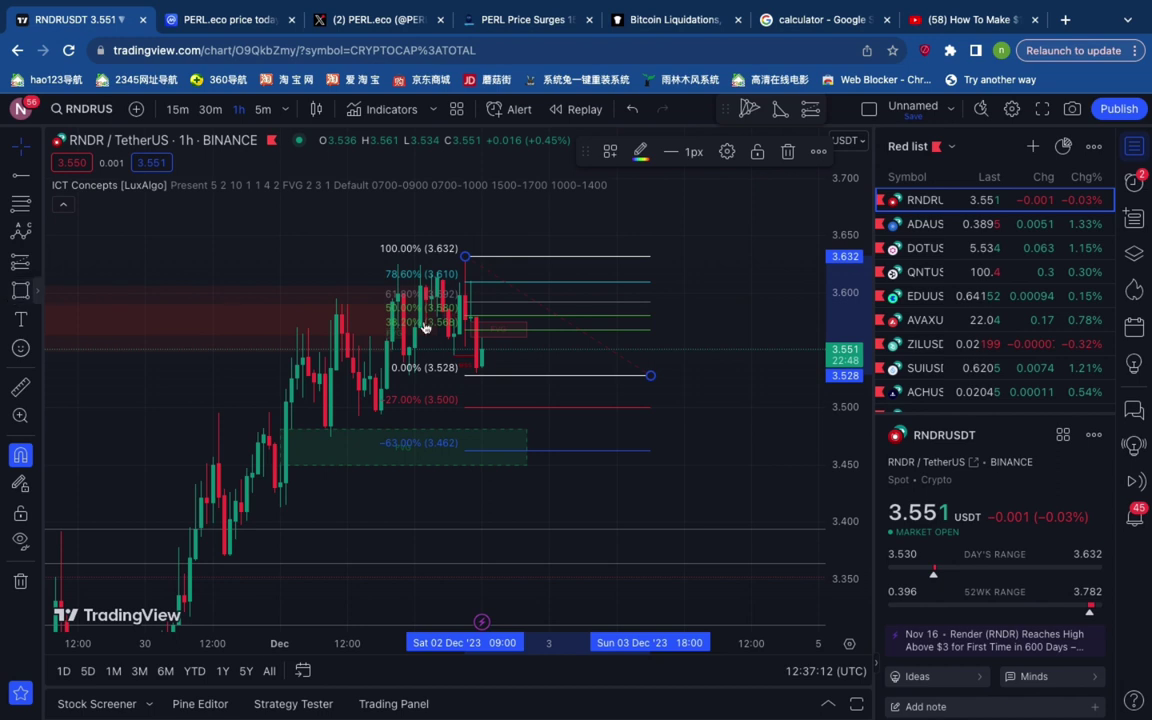
- Draw a rectangle entry zone across the 50%–61.8% retracement levels, from about 3.579 to 3.595, spanning 2 Dec 11:00 to 4 Dec 03:00
left_click(20, 290)
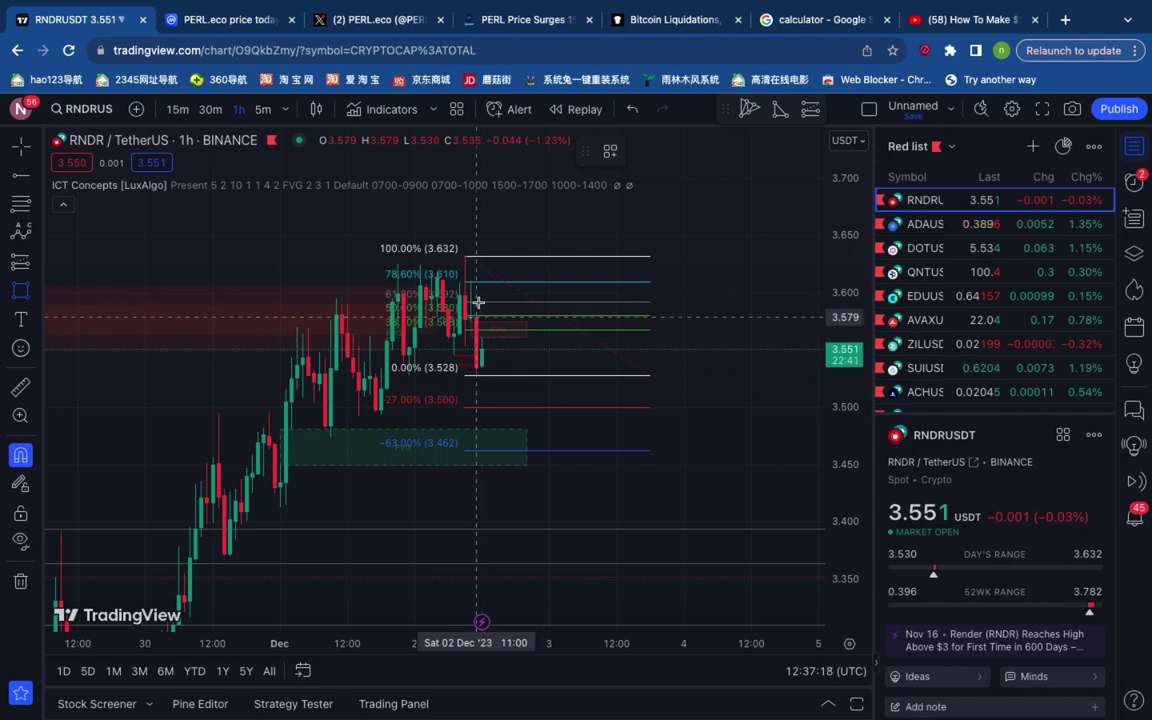
left_click(478, 302)
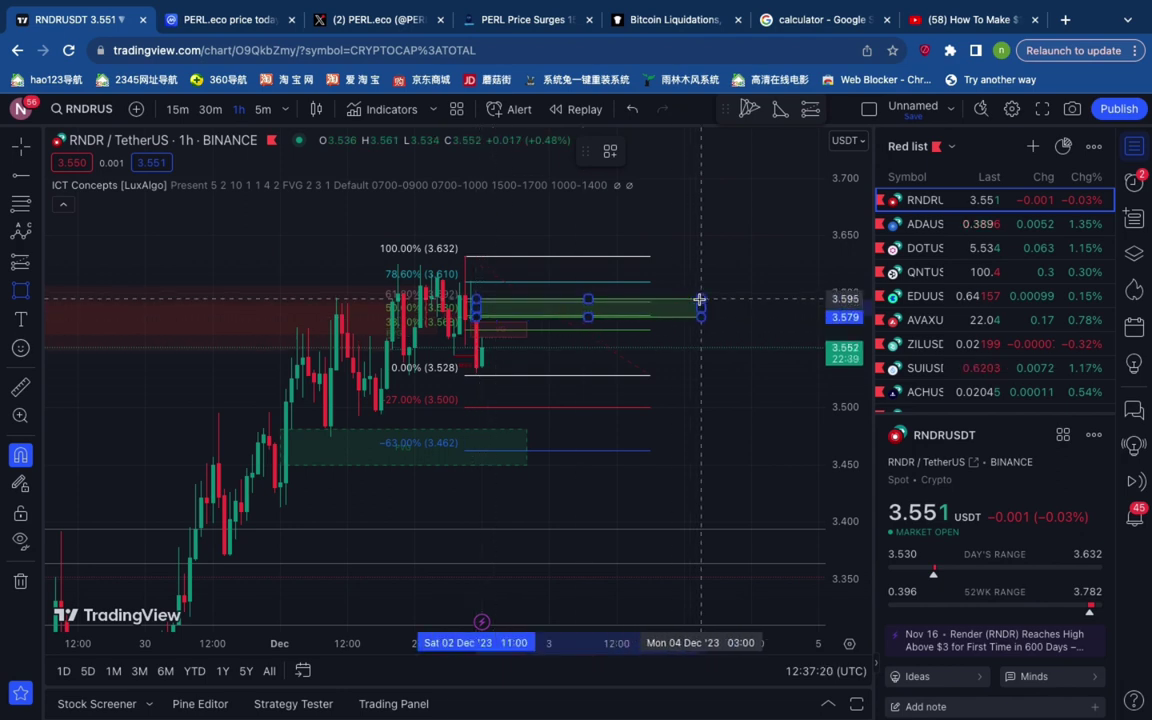
left_click(700, 299)
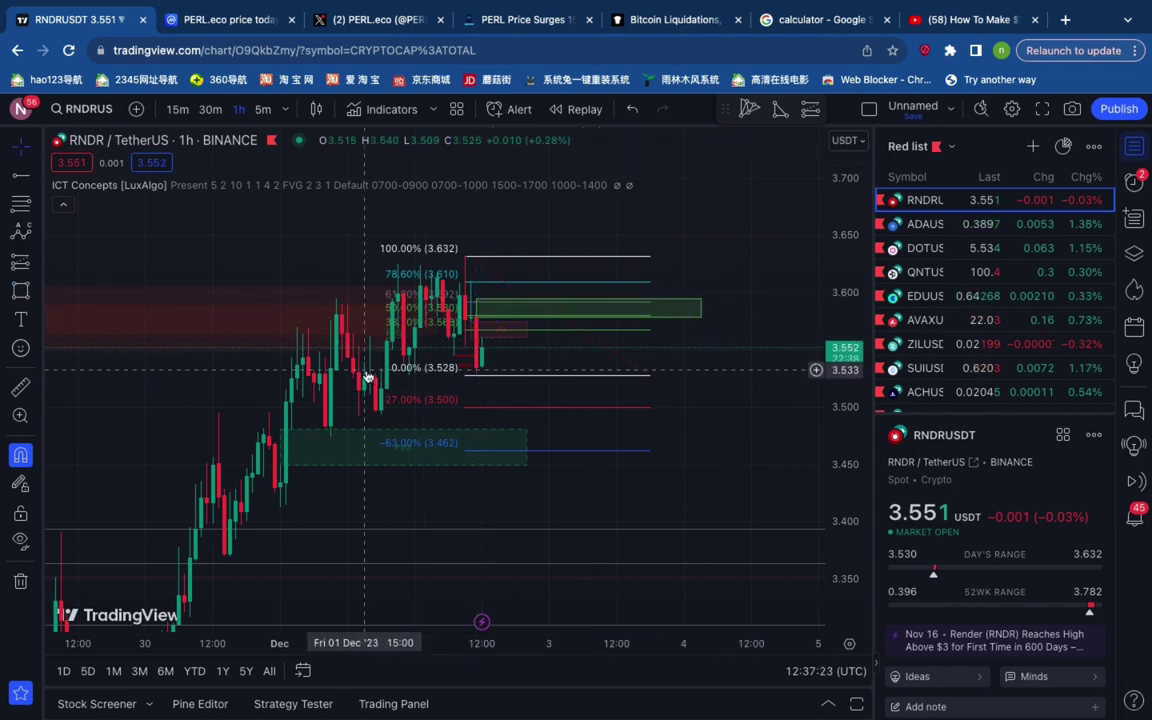
- Draw a Trend-Based Fib Extension from the 3.632 swing high to the 3.530 low, projecting from 3.587 inside the entry zone on 4 Dec
left_click(35, 208)
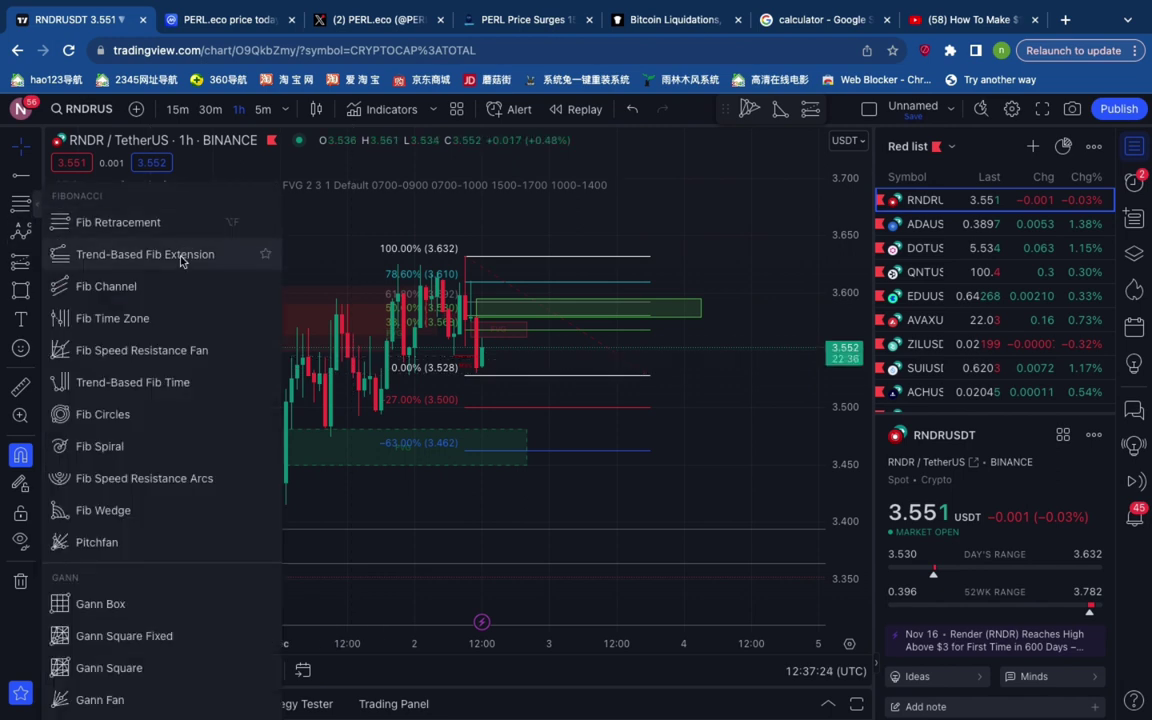
left_click(190, 254)
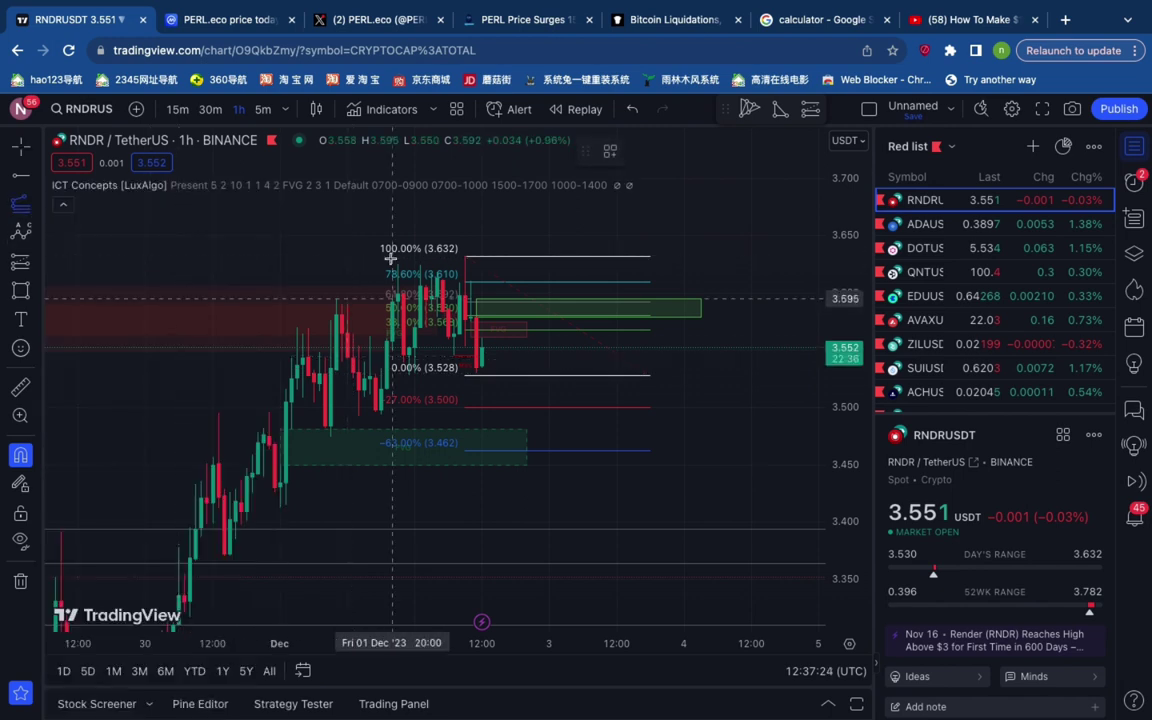
left_click(465, 257)
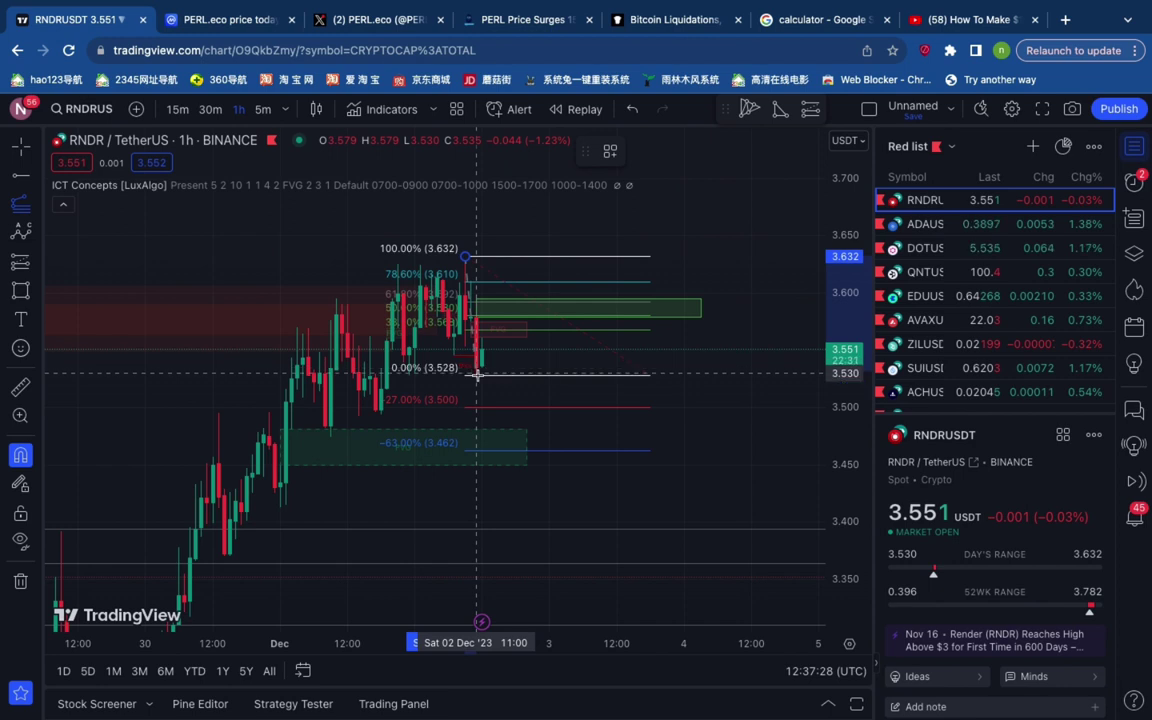
left_click(478, 373)
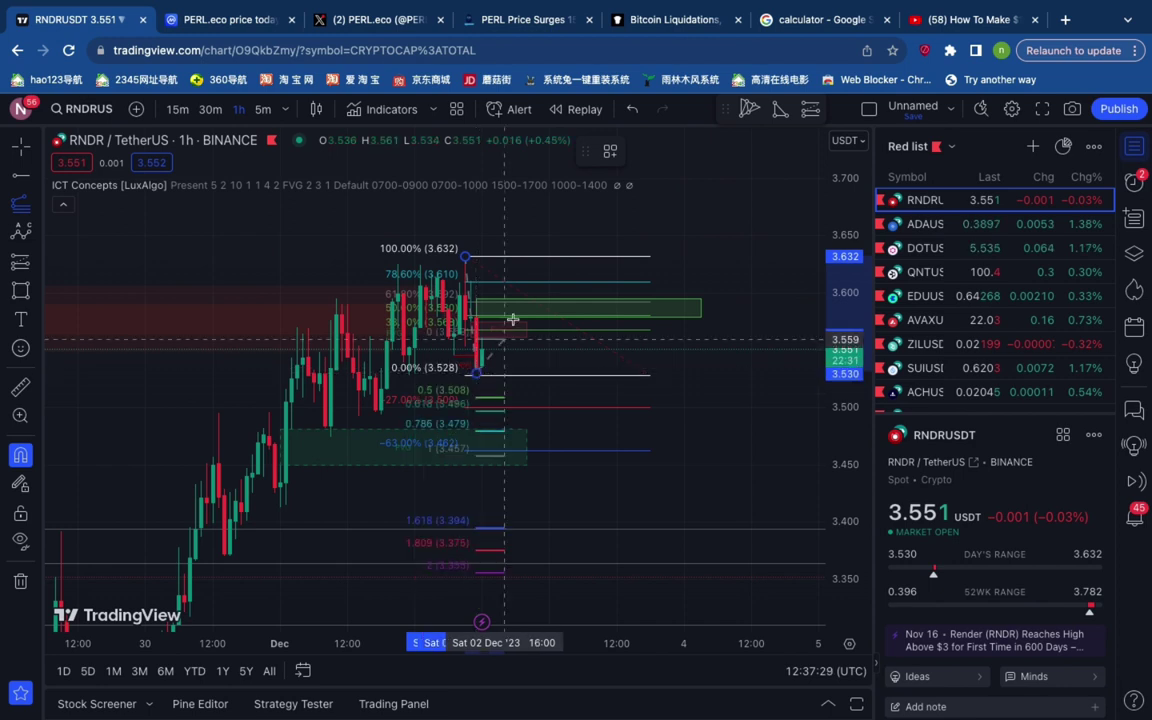
left_click(723, 309)
left_click(764, 308)
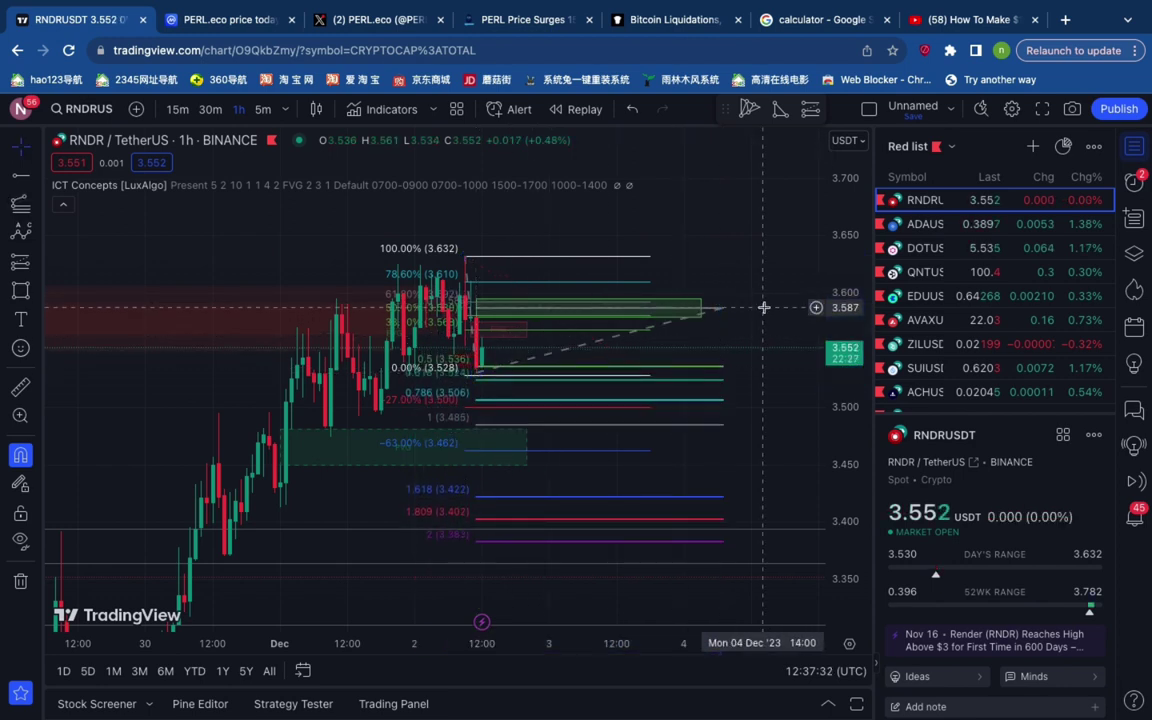
- Draw a rectangle target zone around the 1.809 extension level, starting at about 3.407 on 2 Dec 11:00 and extending into 4 Dec
scroll(724, 310, "right", 3)
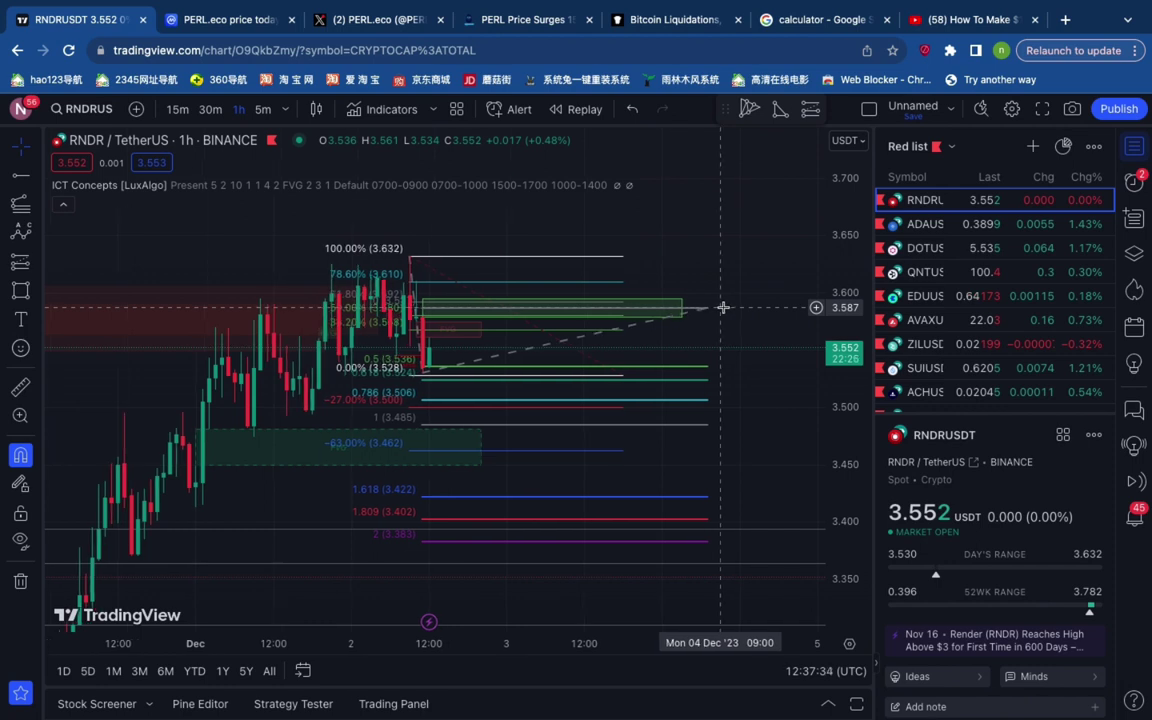
left_click(20, 290)
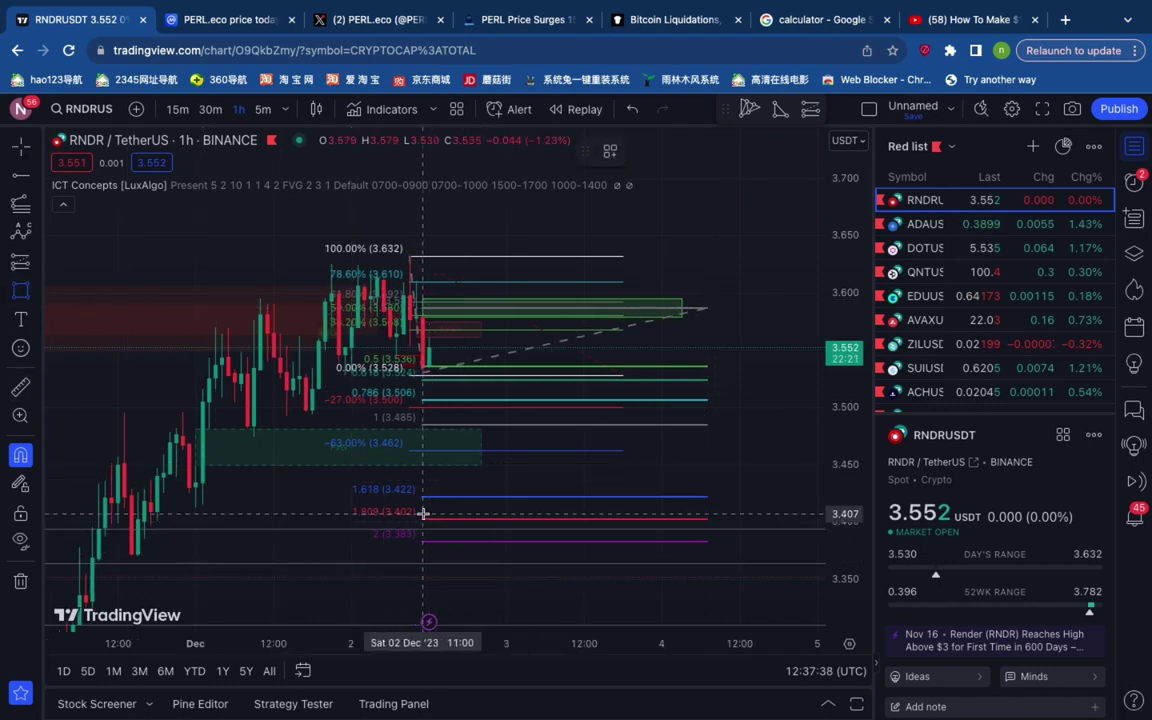
mouse_move(424, 513)
left_mouse_down()
mouse_move(694, 540)
mouse_move(720, 531)
left_mouse_up()
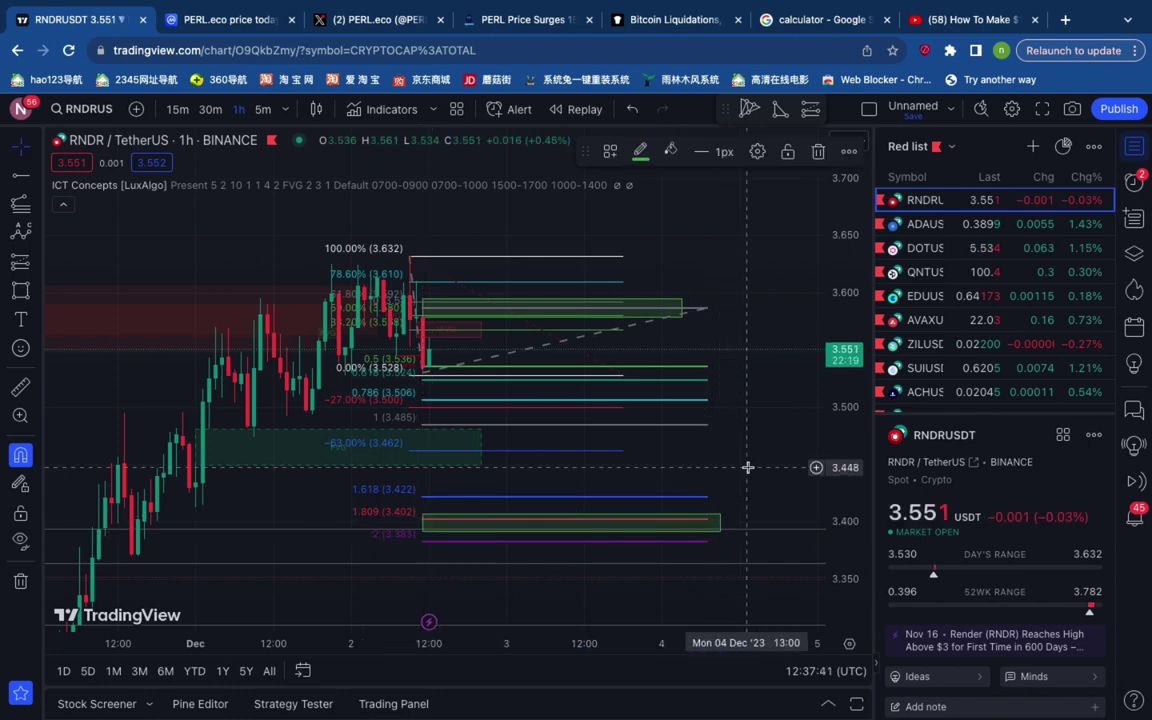
- Delete the Fib Retracement and the Trend-Based Fib Extension, keeping the two green zone rectangles
left_click(370, 248)
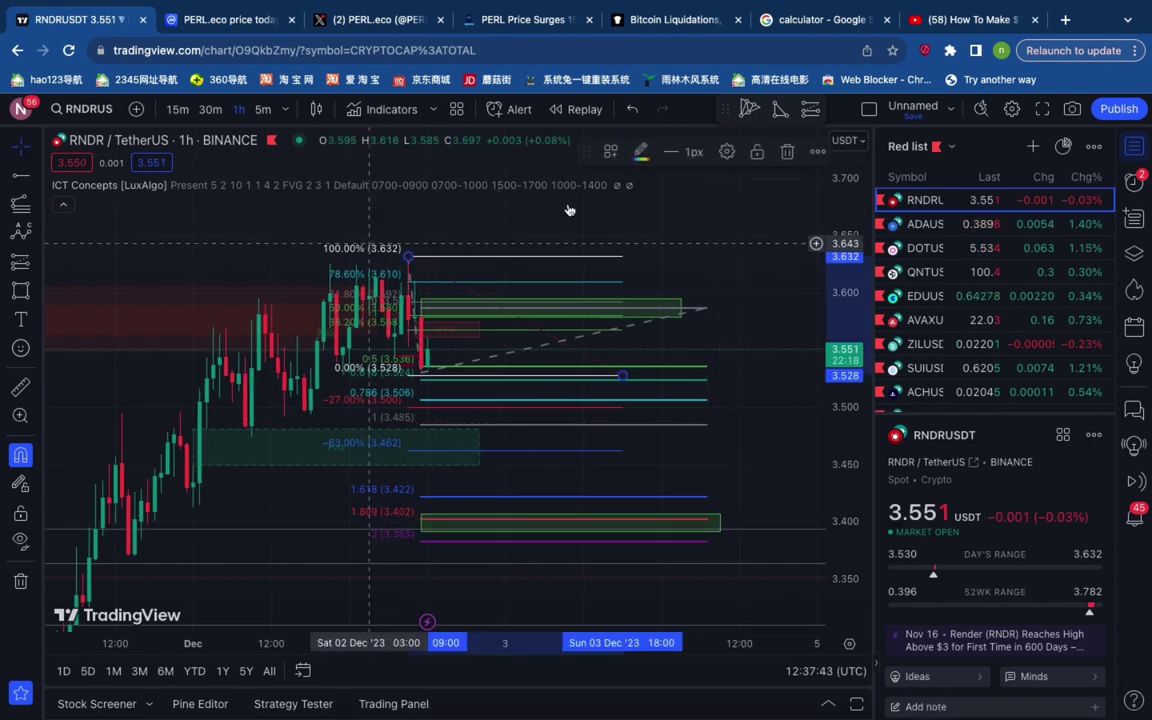
key("Delete")
left_click(388, 362)
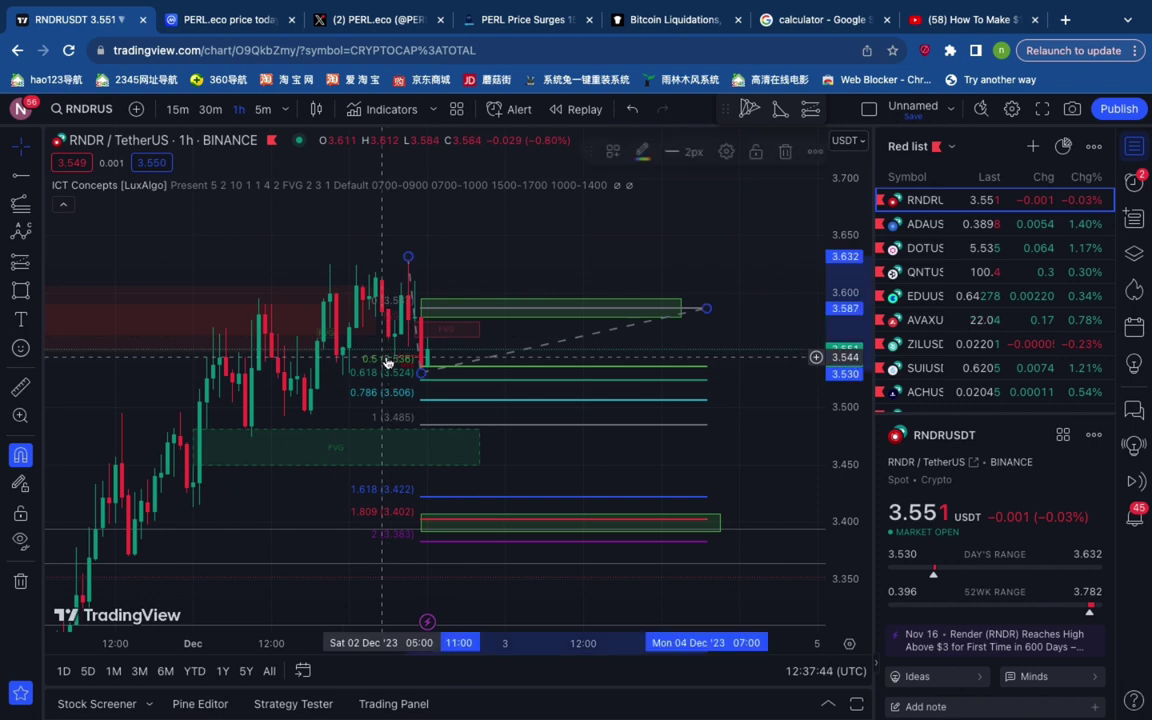
left_click(787, 152)
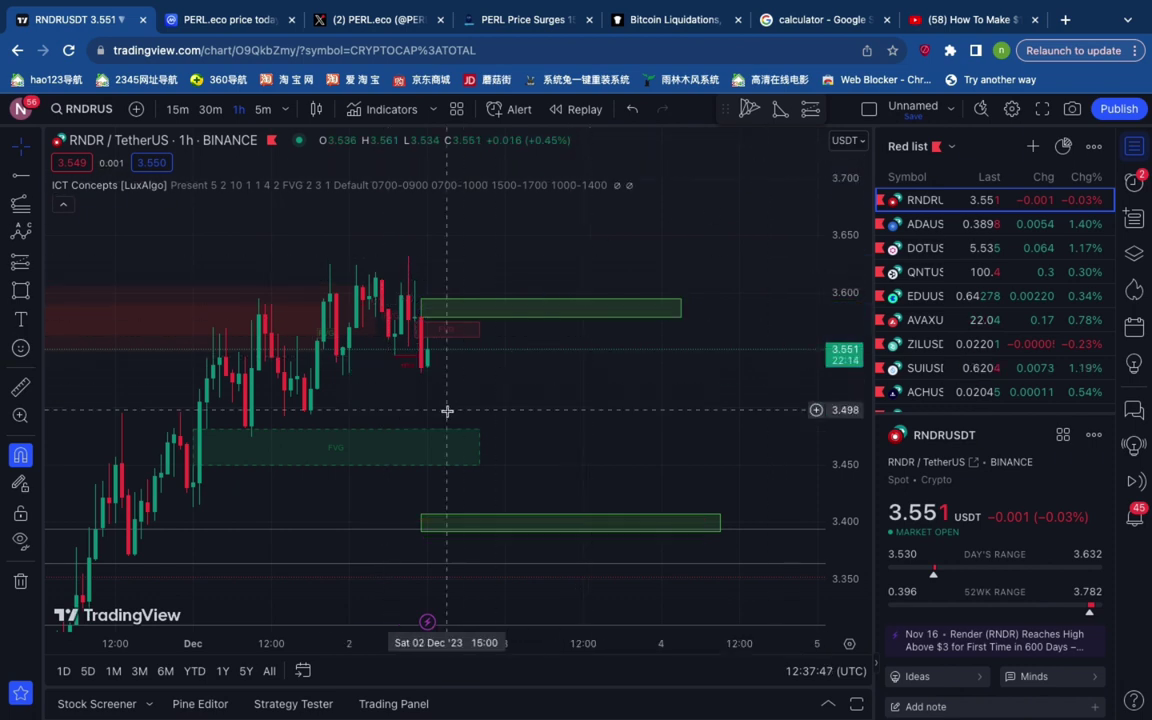
- Switch the RNDRUSDT chart to the 15-minute timeframe and examine the latest rebound below the entry zone
left_click(175, 110)
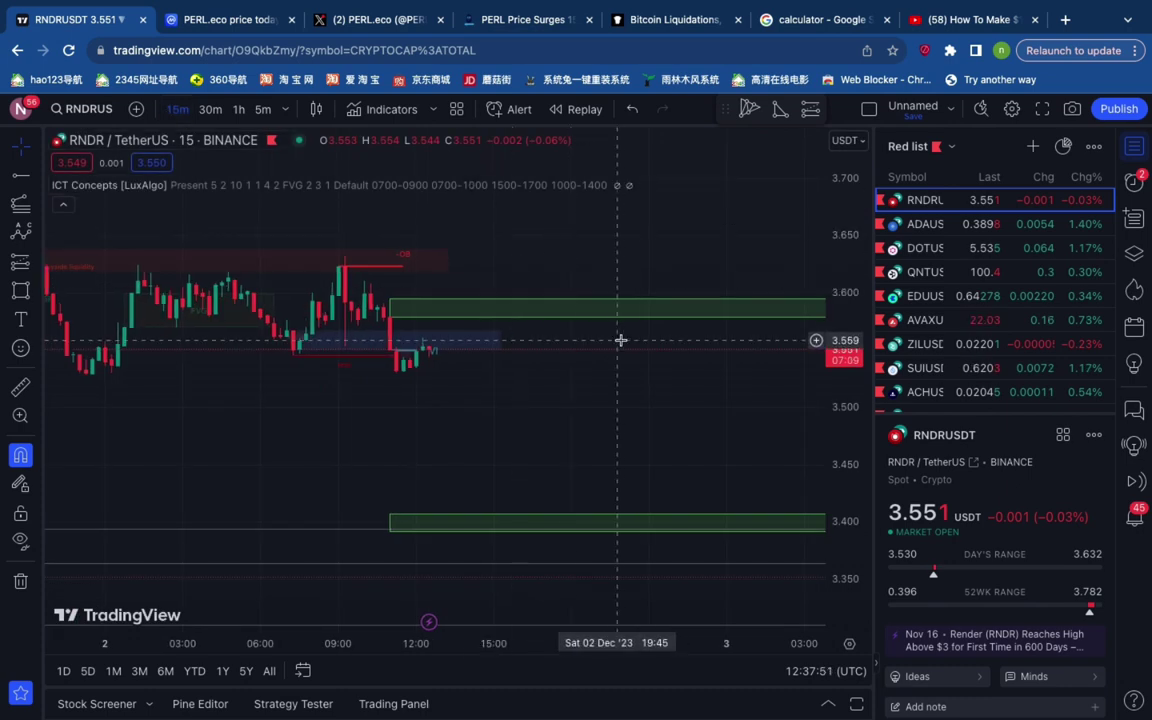
double_click(848, 331)
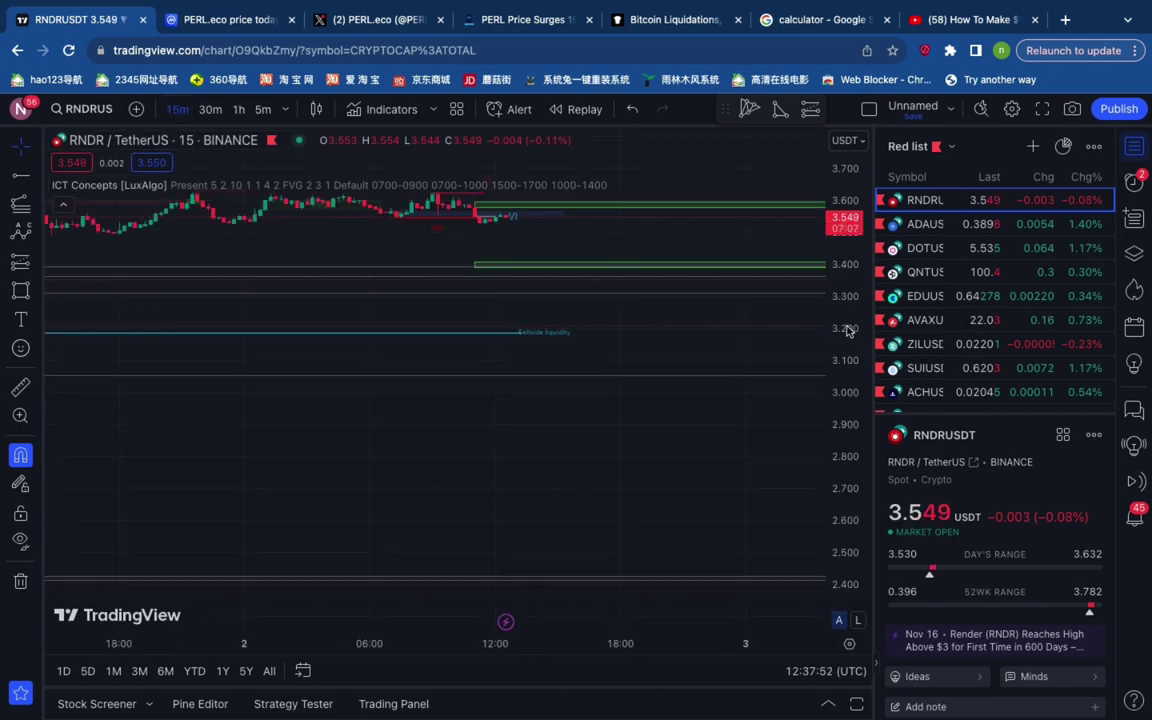
scroll(848, 330, "up", 5)
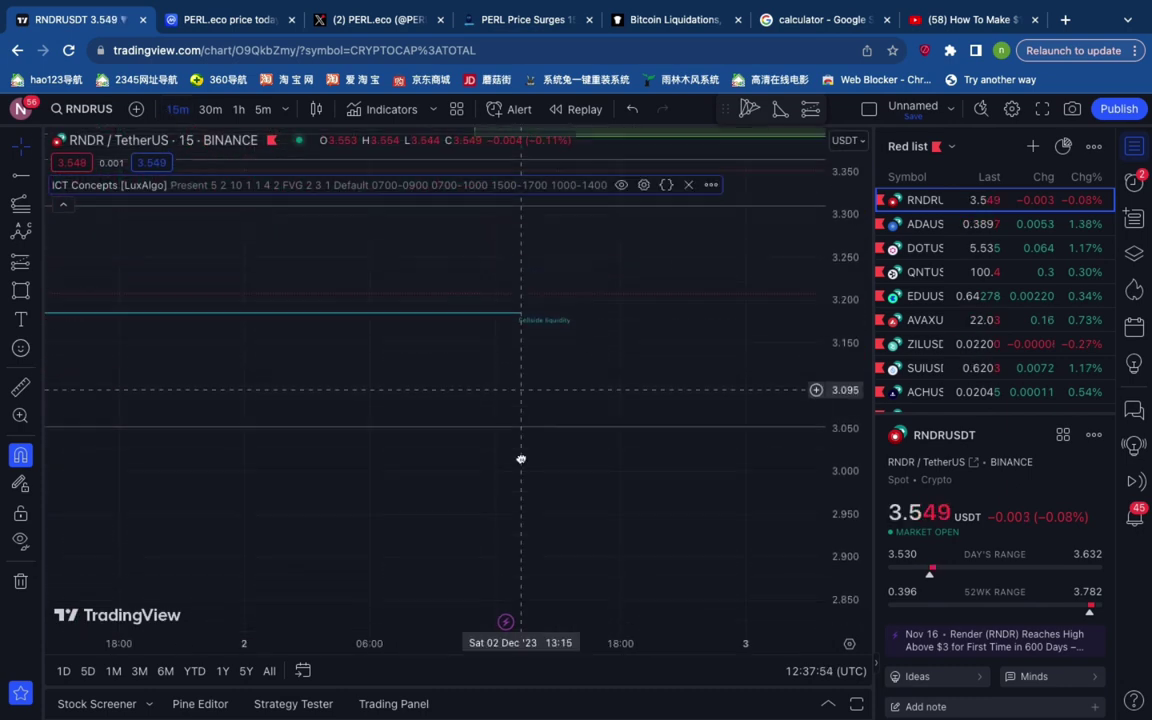
left_click_drag(521, 459, 515, 692)
scroll(844, 313, "up", 2)
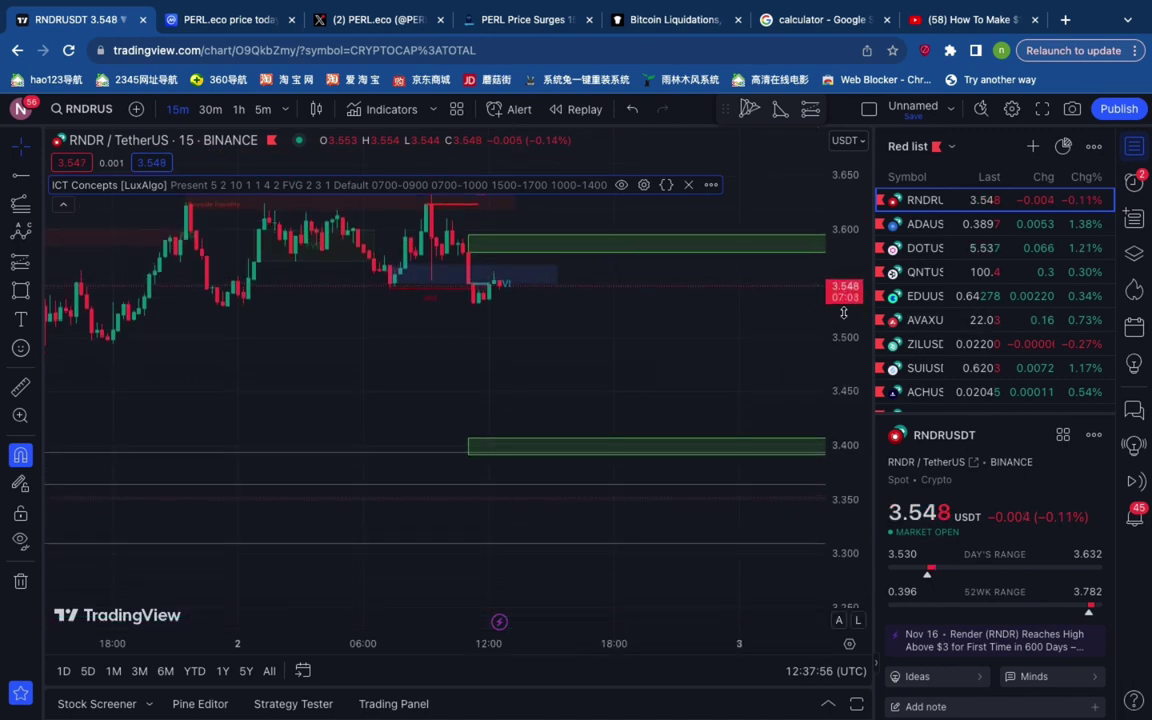
scroll(844, 313, "up", 2)
left_click_drag(618, 357, 578, 352)
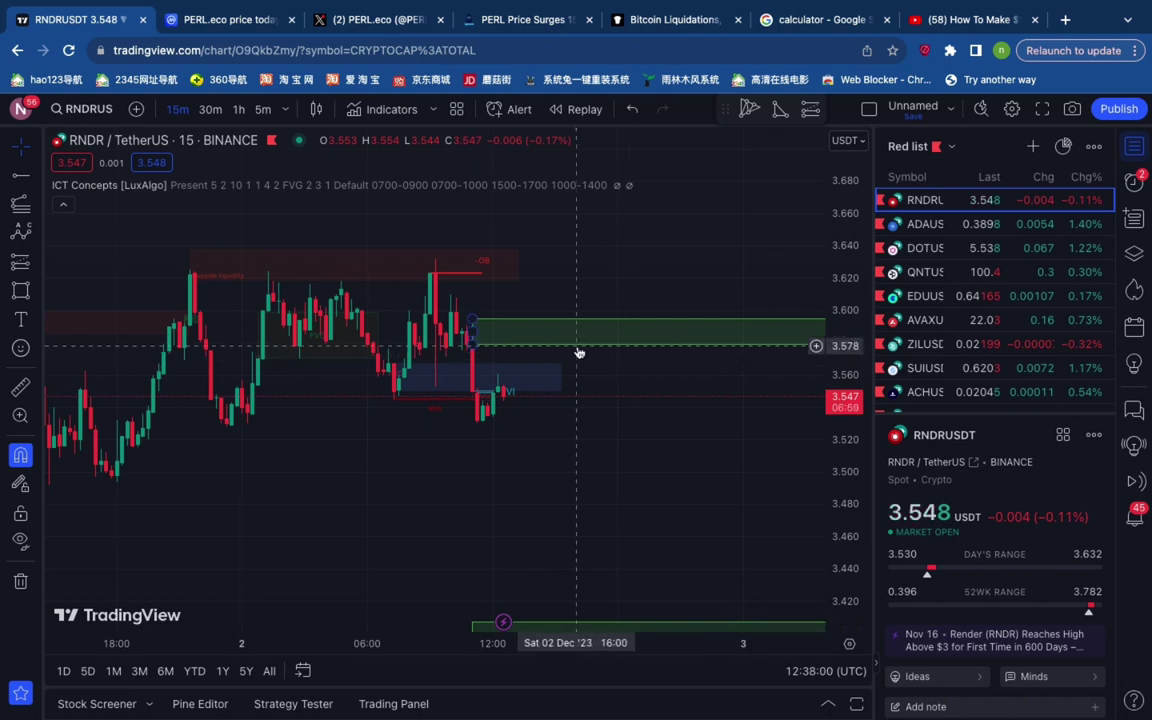
scroll(576, 352, "up", 1)
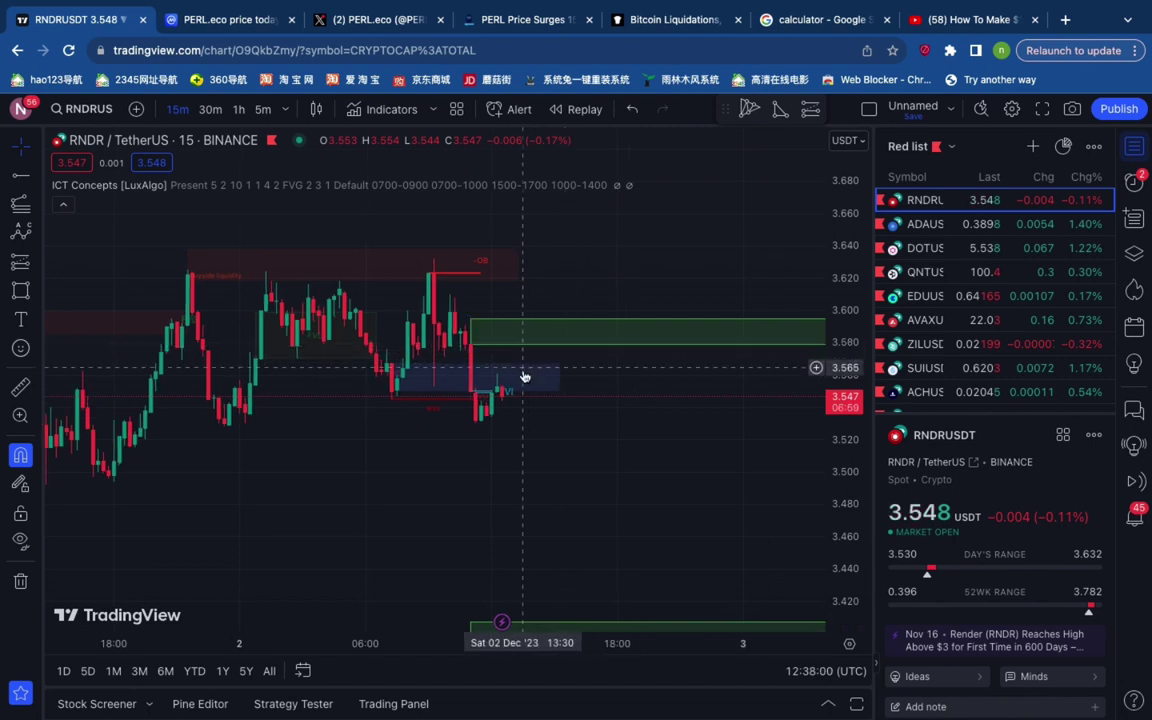
- Draw a Fib Retracement from the 3.531 low at 11:30 up to 3.561, extending it to 17:30 on 2 Dec
left_click(38, 210)
left_click(116, 220)
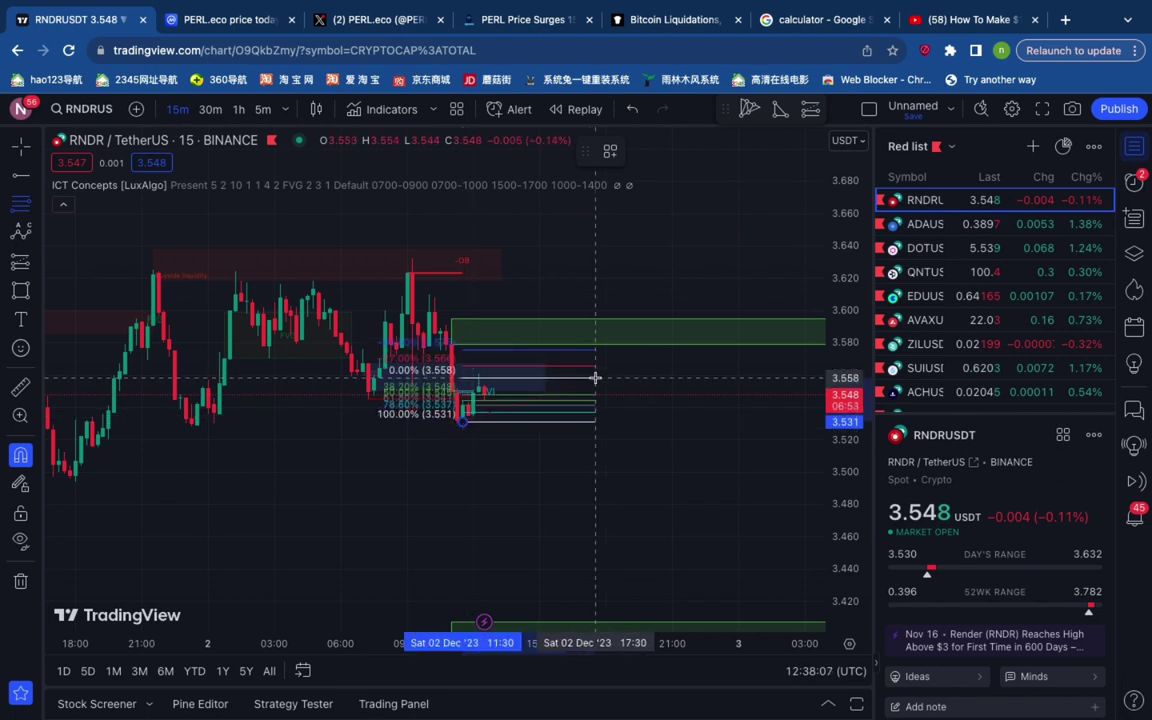
left_click(596, 377)
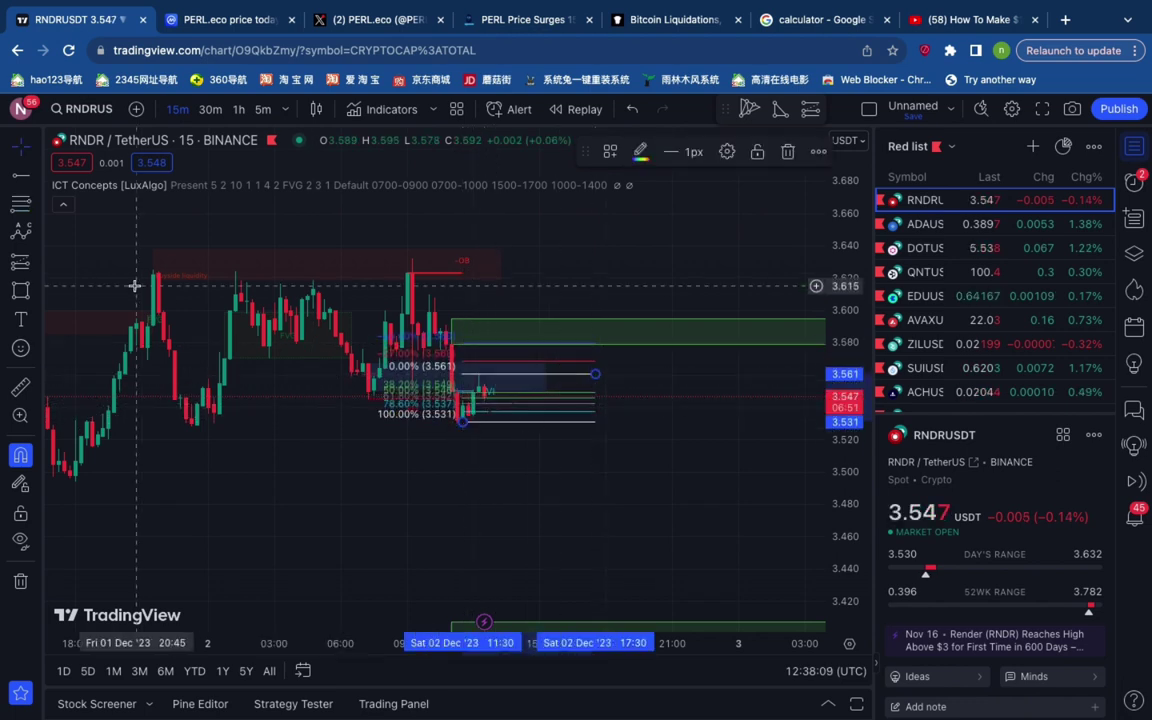
- Draw a small rectangle across the 38.2% to 61.8% levels of the new retracement, beside the latest candles
left_click(480, 396)
left_click(573, 404)
left_click(617, 390)
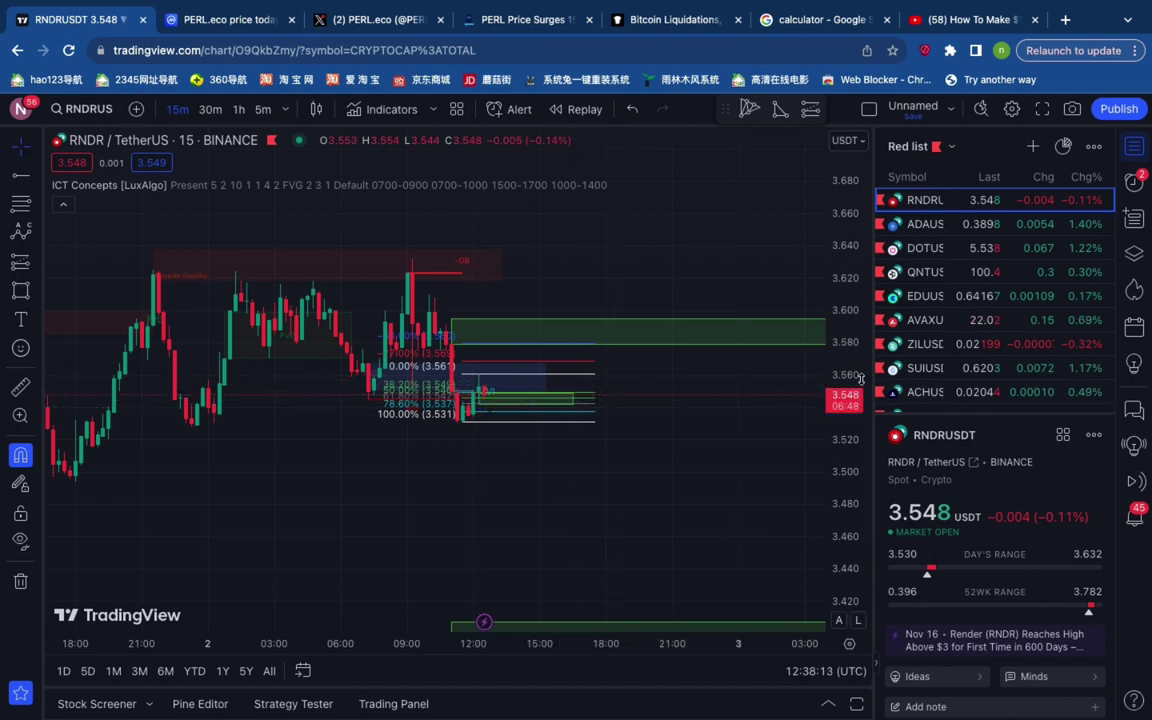
- Narrow the small rectangle to the 50%–61.8% band, about 3.546 to 3.542, and extend it to 2 Dec 18:00
scroll(840, 379, "up", 5)
left_click_drag(840, 378, 840, 348)
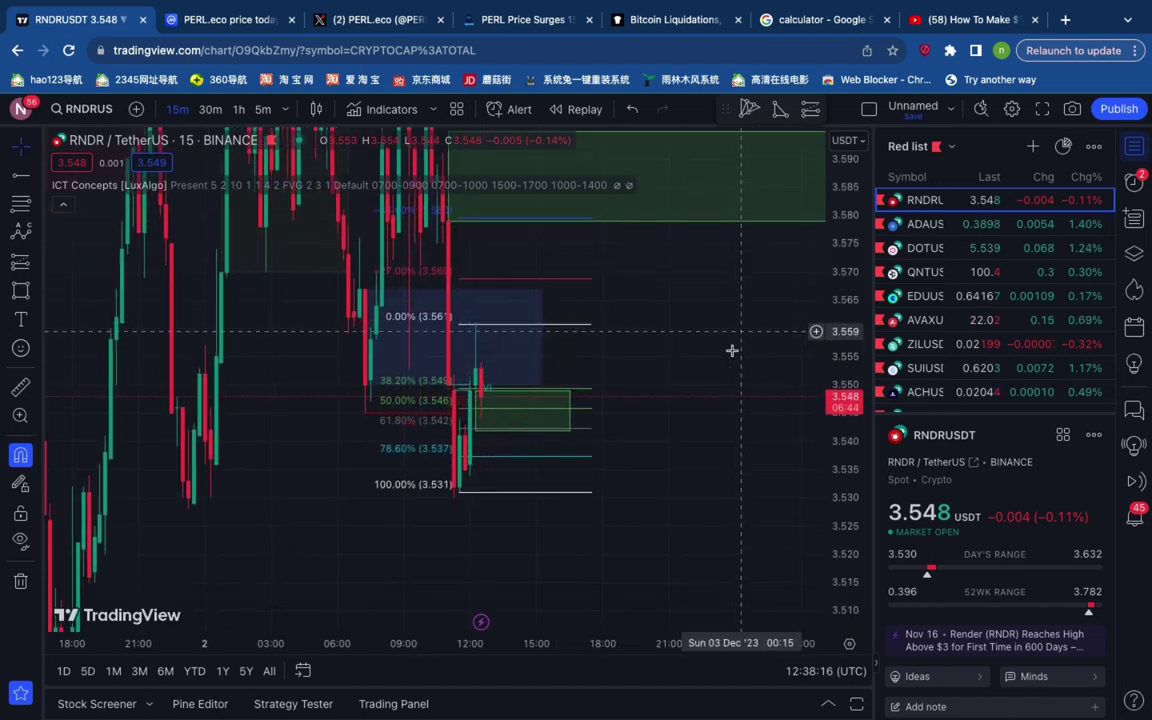
left_click_drag(568, 410, 541, 408)
left_click(578, 410)
scroll(300, 424, "up", 1)
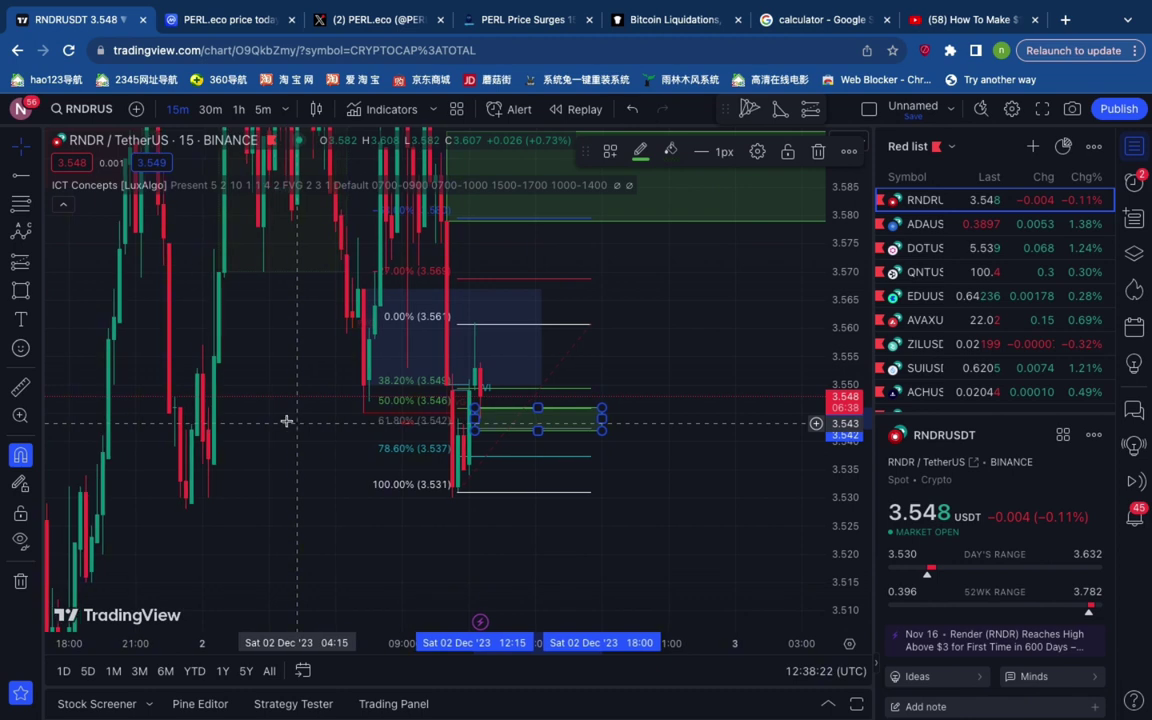
- Draw a Trend-Based Fib Extension from the 3.531 low to the 3.561 high, projecting from 3.544 in the small zone at 2 Dec 22:15
left_click(16, 210)
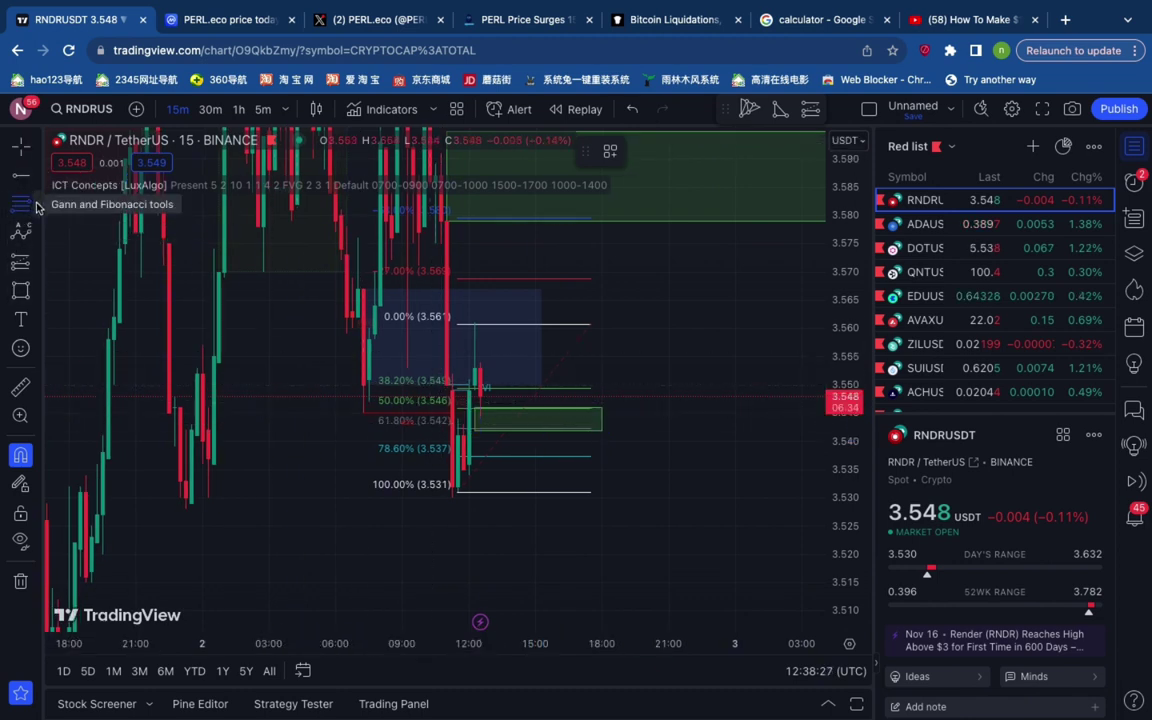
left_click(36, 207)
left_click(143, 256)
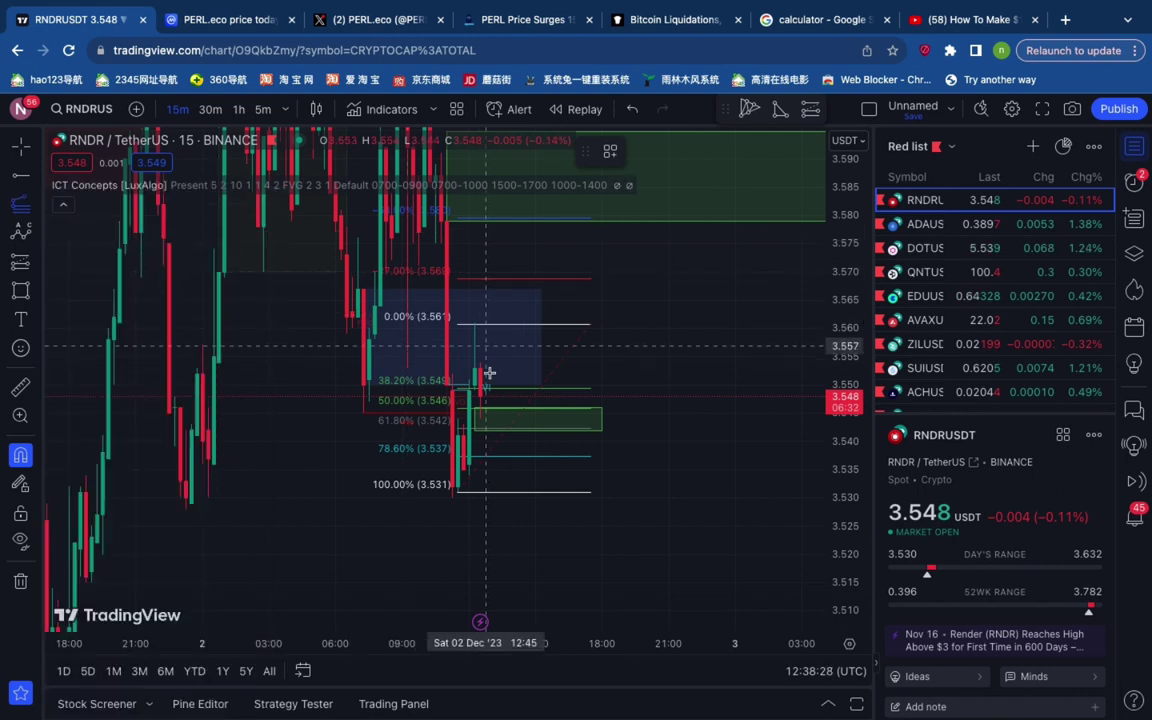
left_click(456, 491)
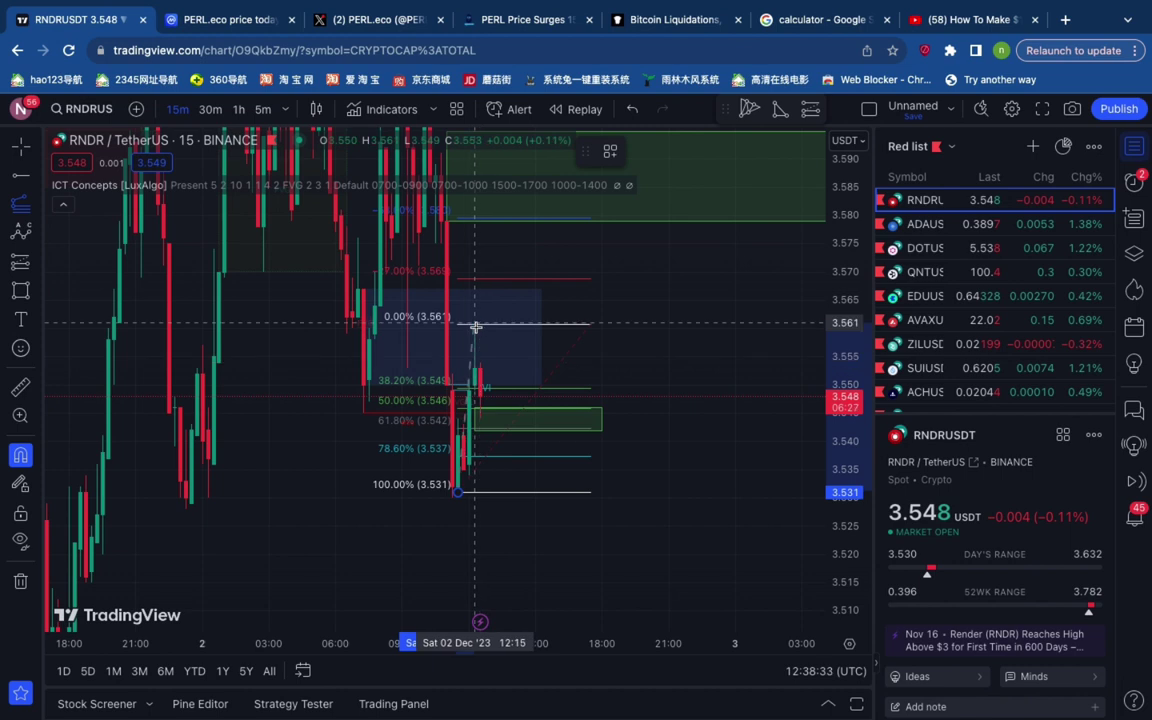
left_click(476, 326)
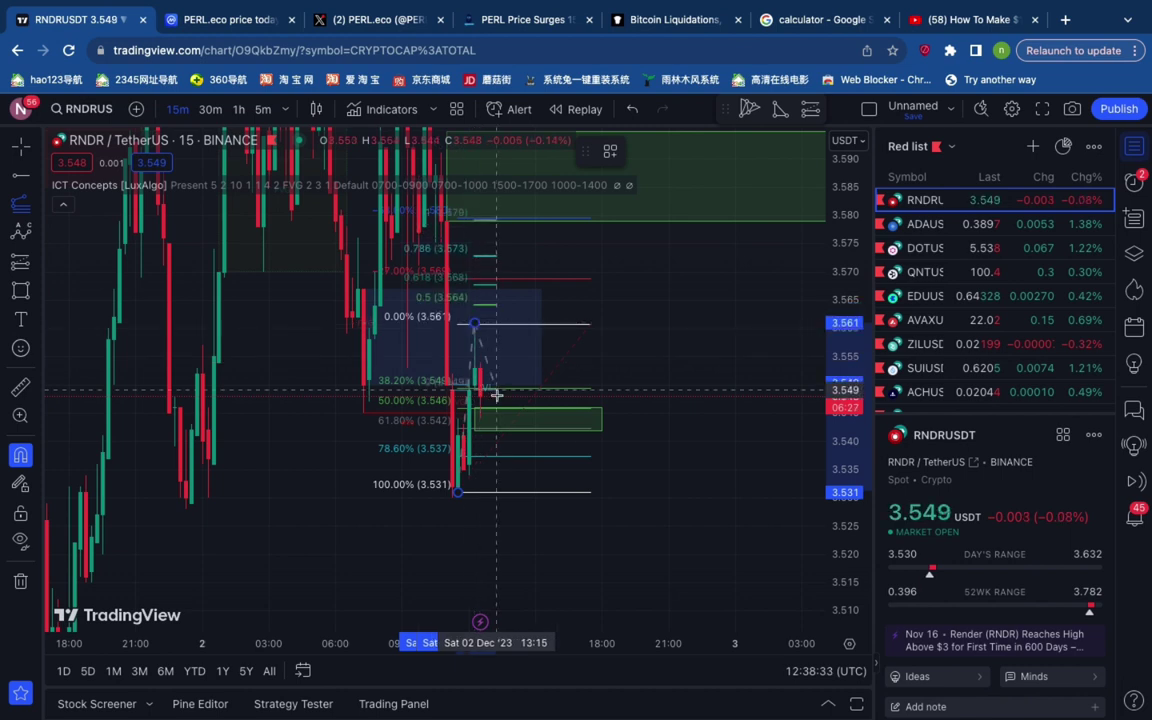
left_click(697, 418)
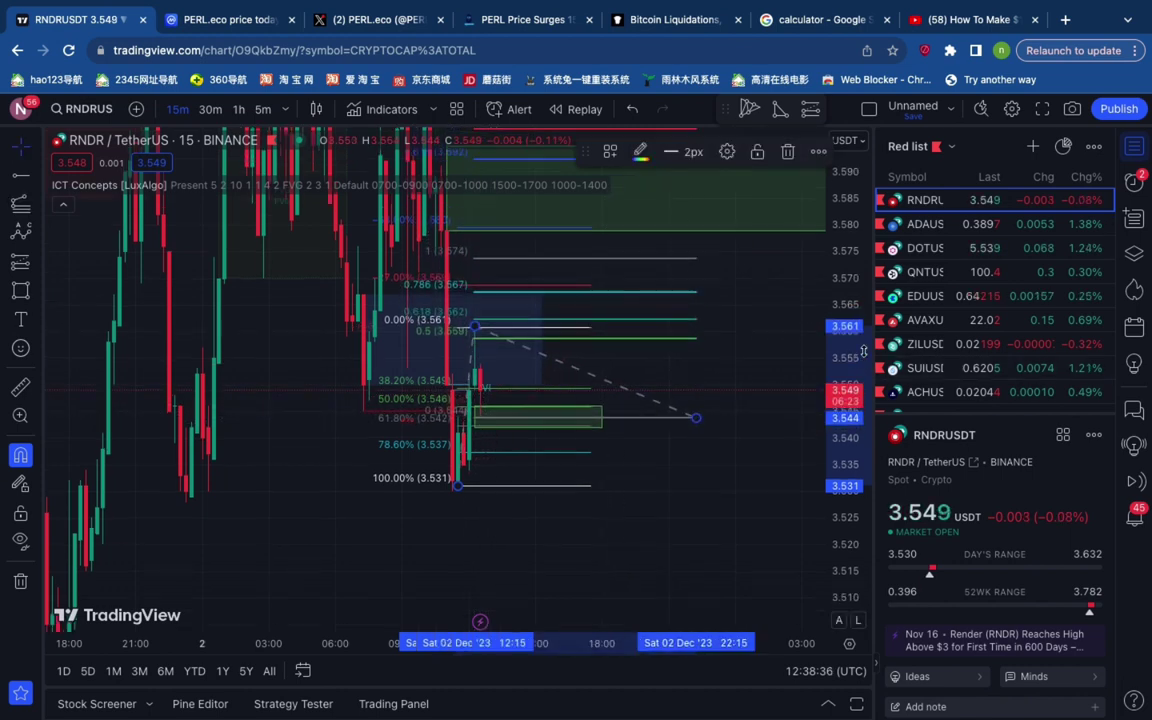
- Draw a rectangle target zone just below the 1.618 extension level, from about 3.593 to 3.589, spanning 2 Dec 12:30 to 23:45
left_click_drag(863, 352, 862, 390)
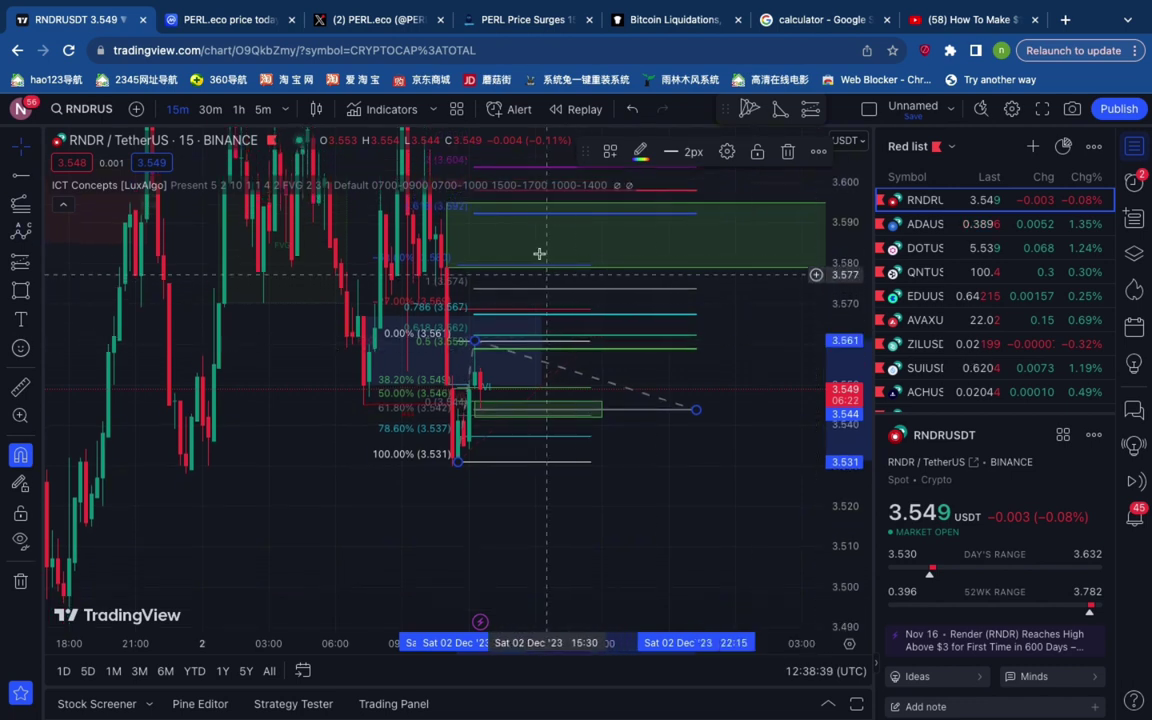
left_click_drag(859, 256, 859, 296)
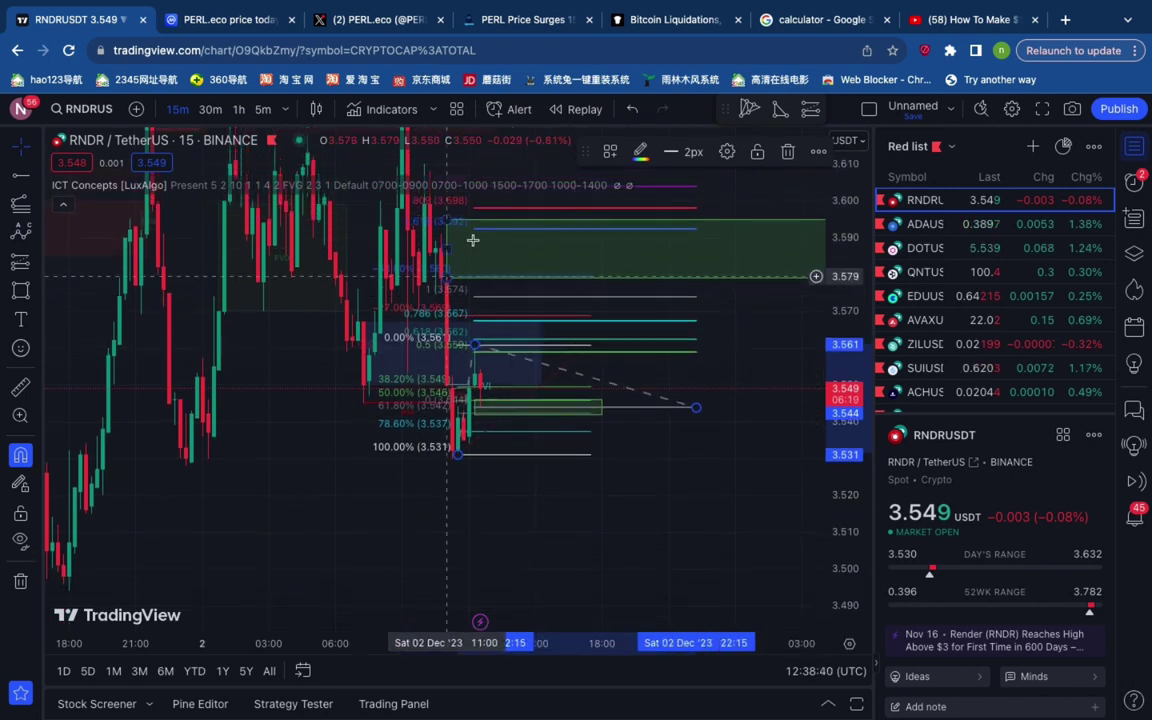
left_click(20, 291)
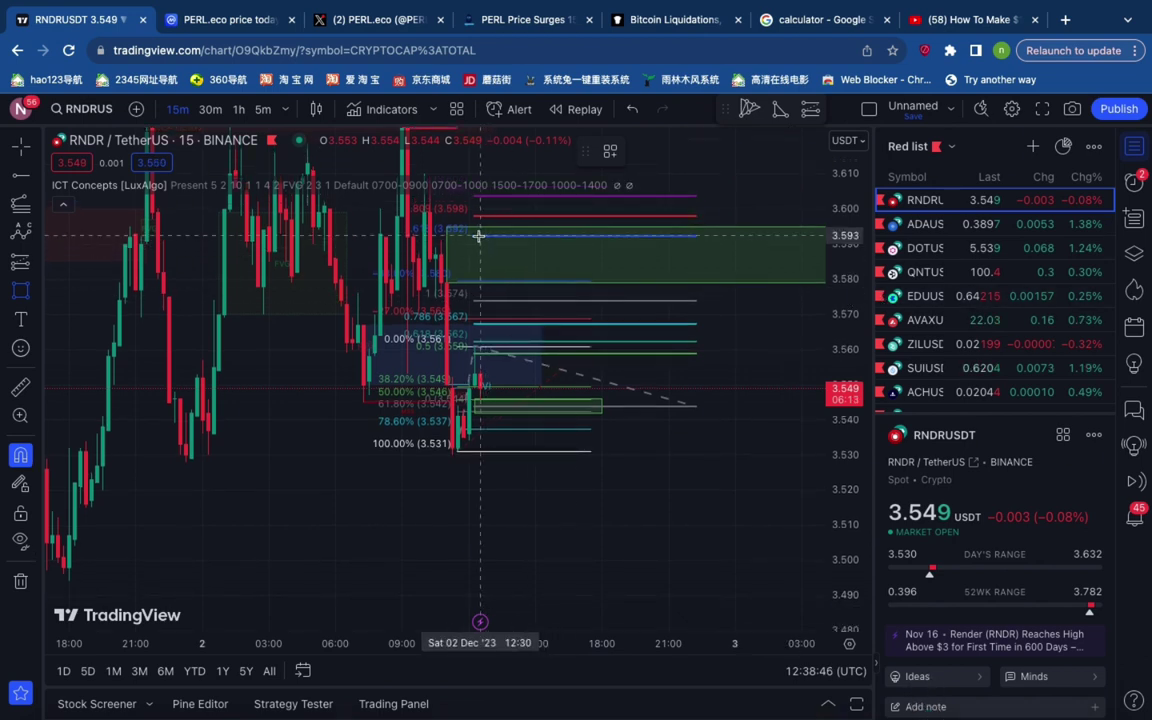
left_click_drag(480, 236, 720, 250)
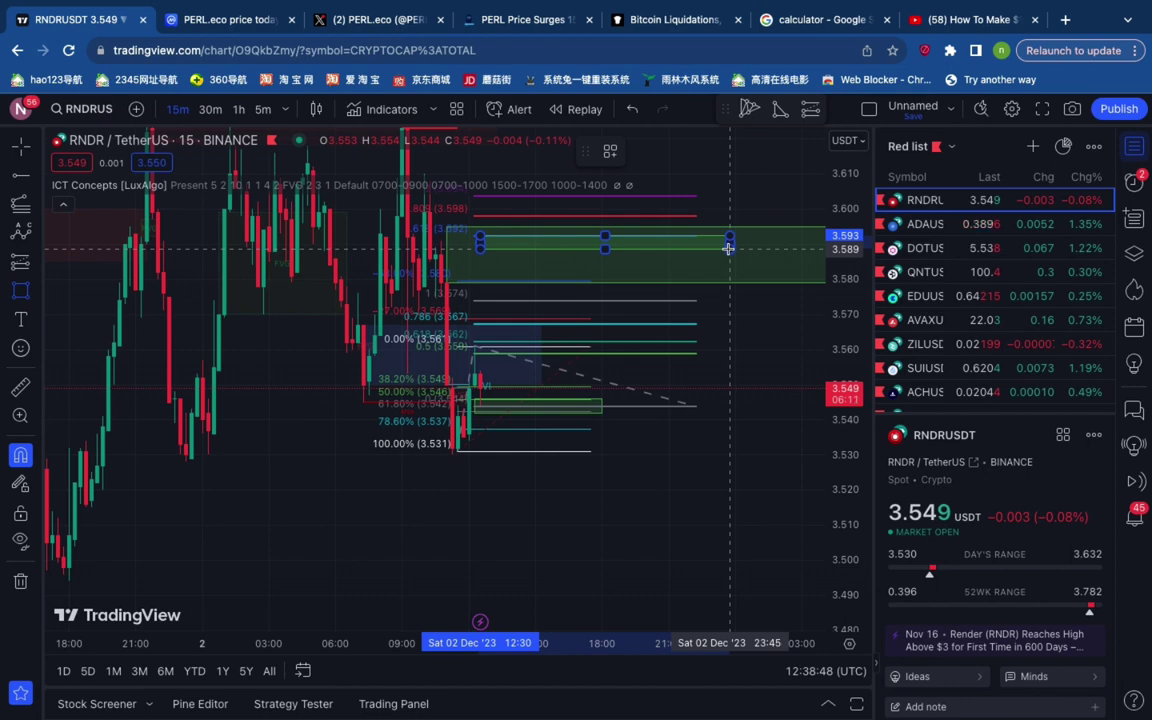
left_click(742, 325)
scroll(612, 404, "up", 1)
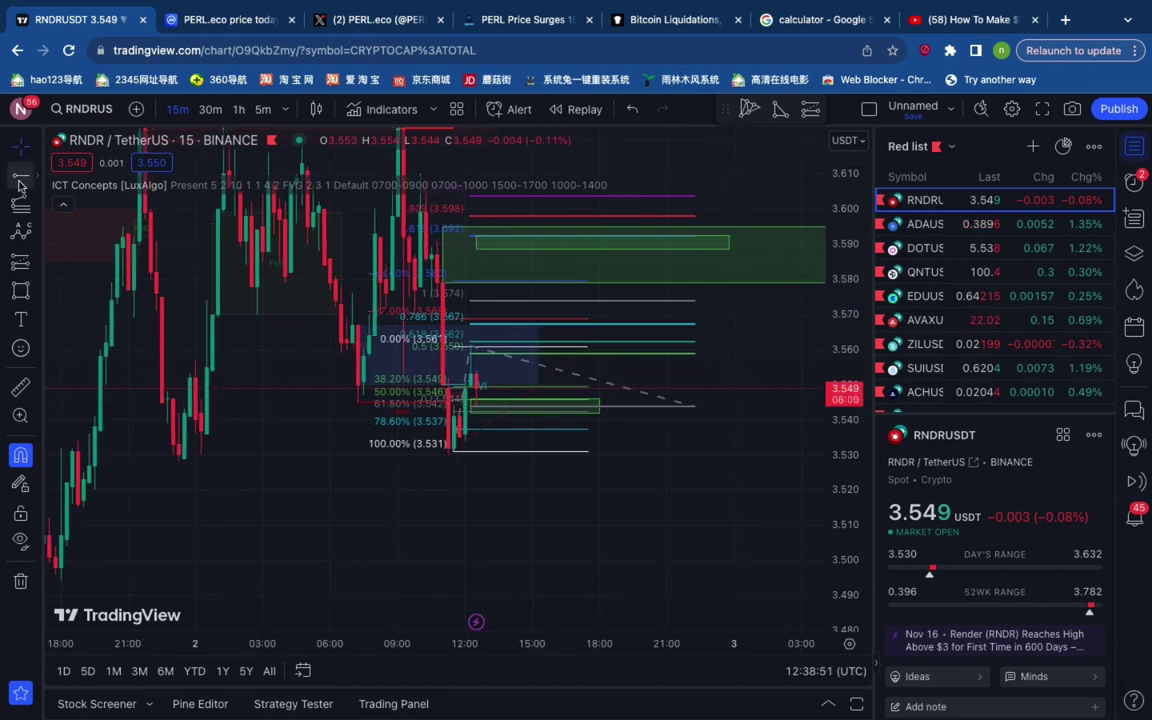
- Draw a Path from the 3.531 low to the 3.561 high, down to the small zone at 3.544, up to about 3.588, and down to about 3.493
left_click(37, 290)
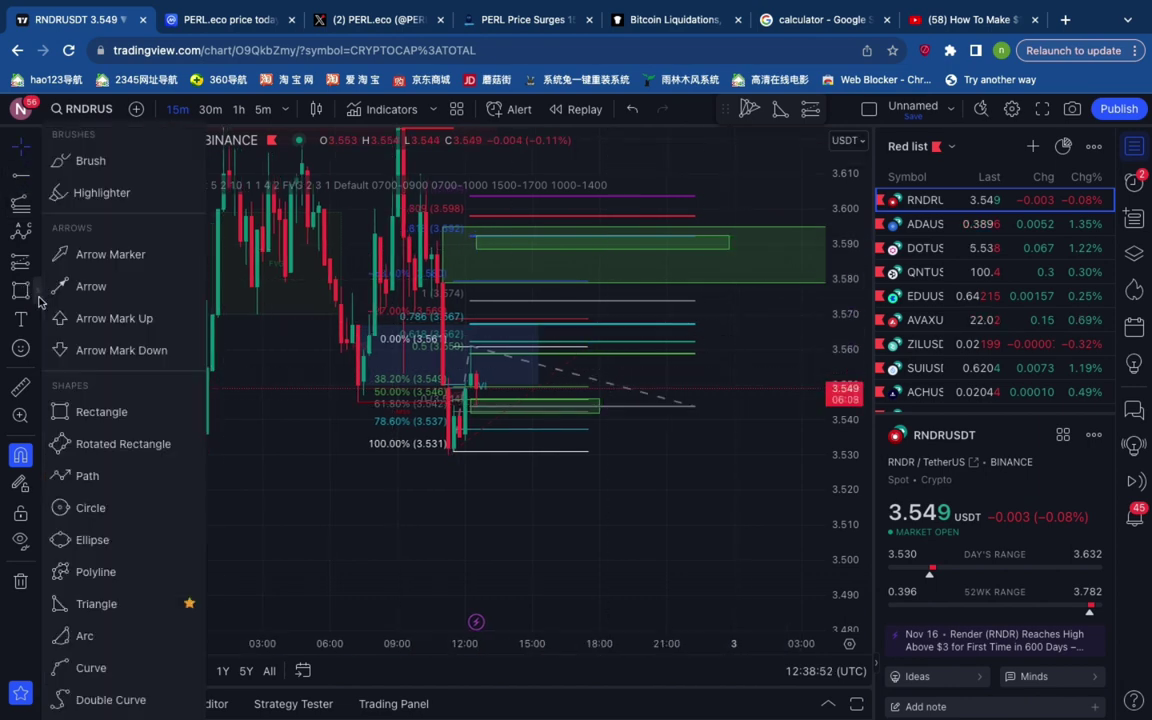
left_click(98, 475)
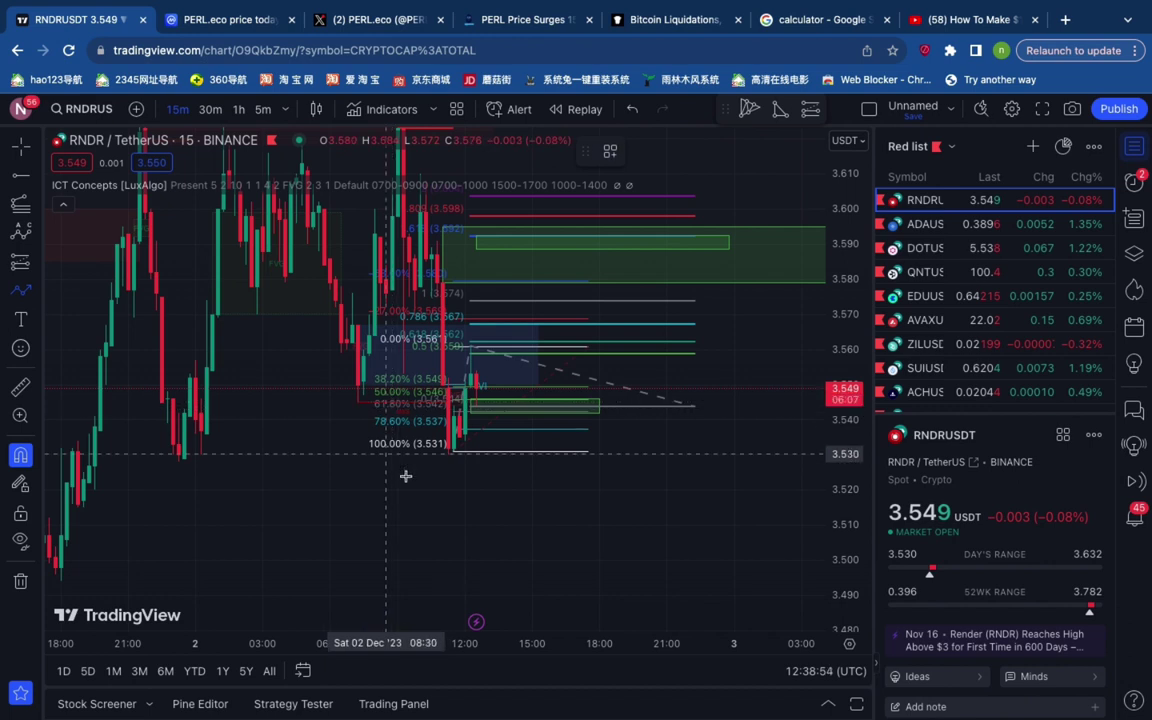
left_click(454, 451)
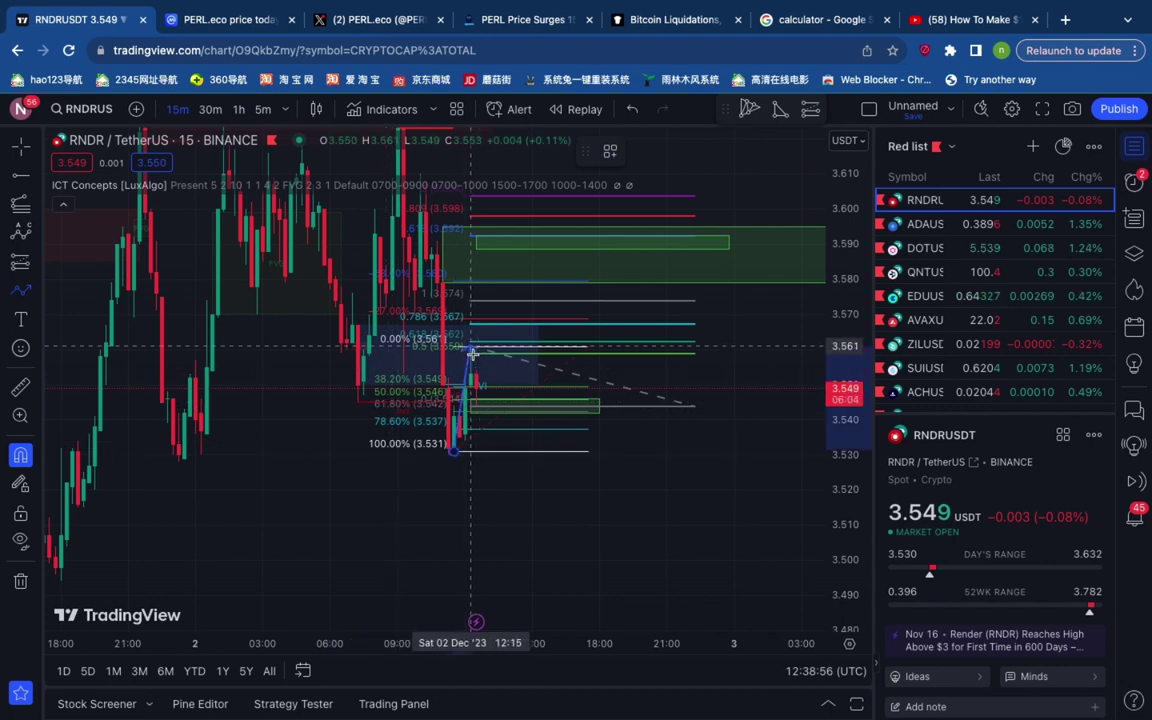
left_click(483, 405)
left_click(536, 250)
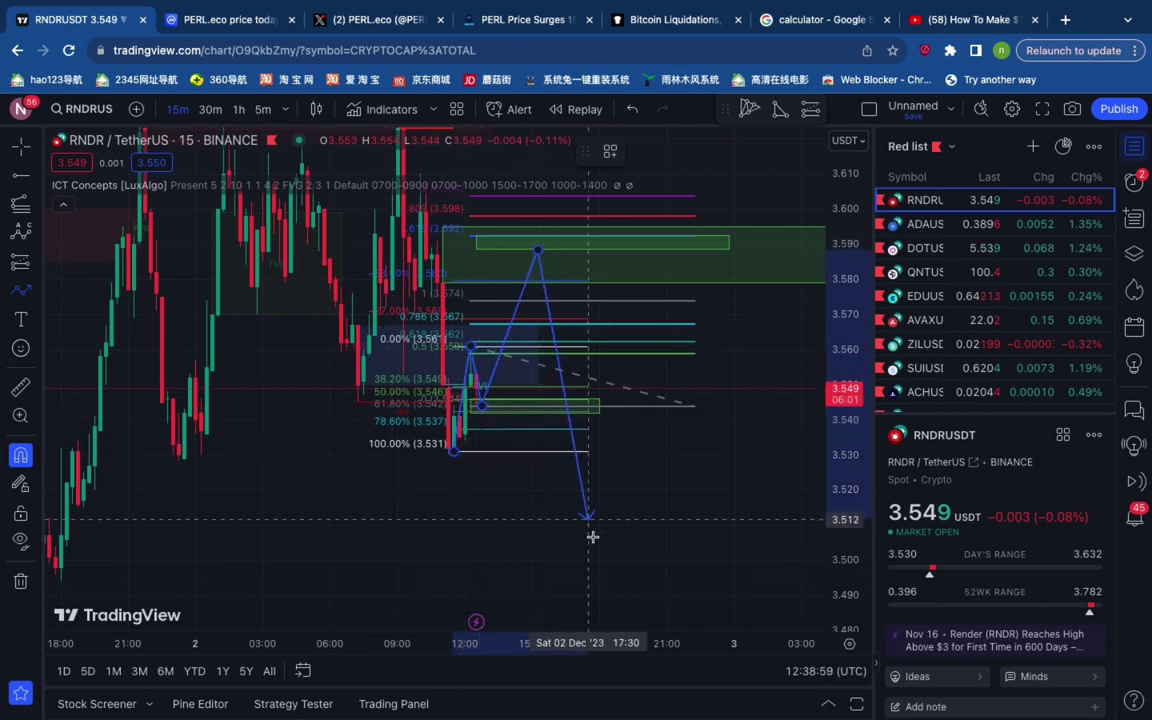
right_click(596, 589)
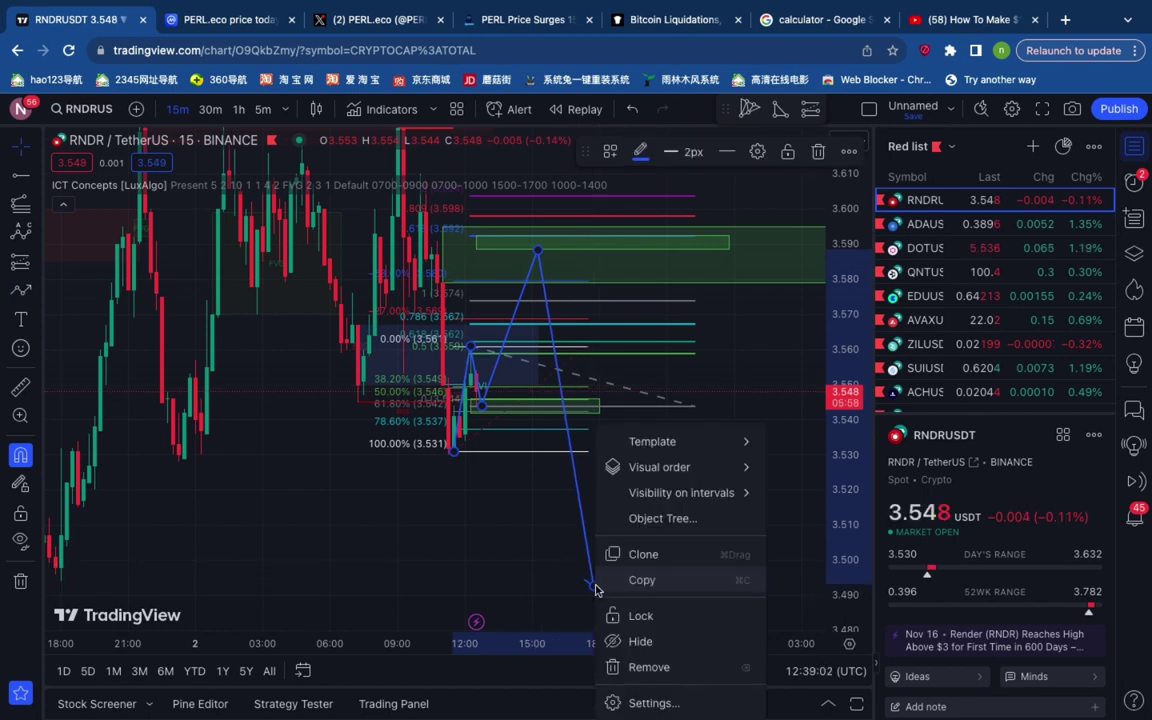
left_click(433, 464)
- Extend the path's arrow end down into the lower green zone at about 3.40, near 2 Dec 18:30
left_click_drag(491, 376, 485, 242)
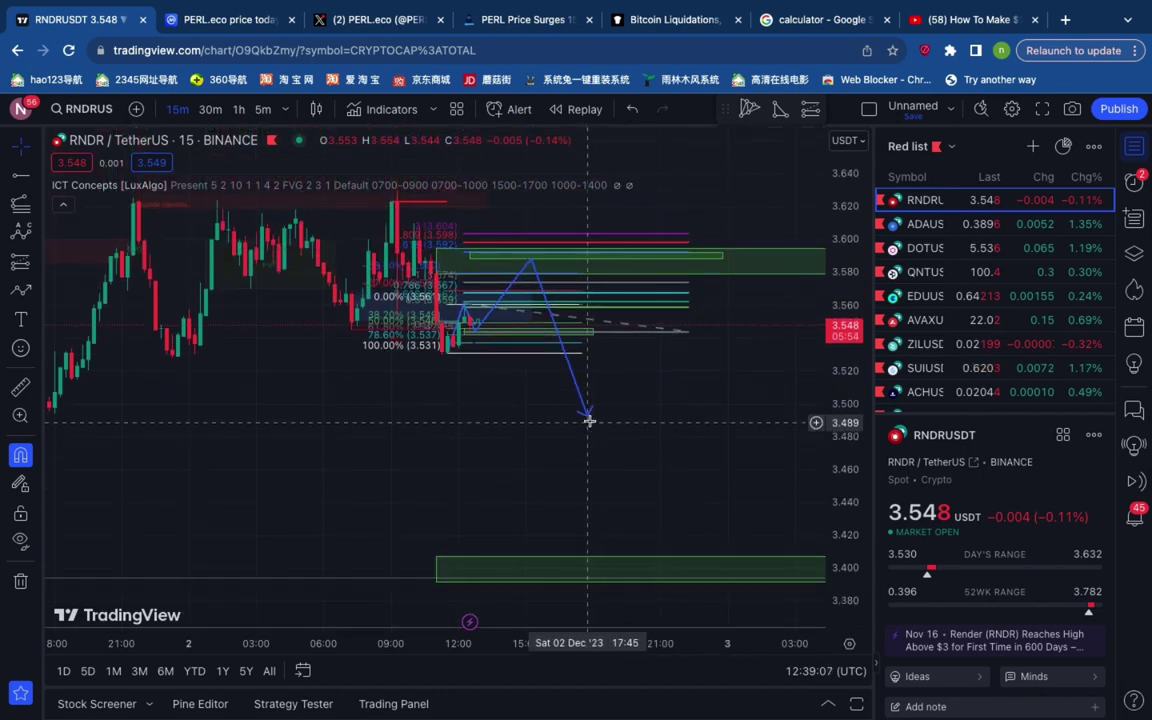
left_click(689, 468)
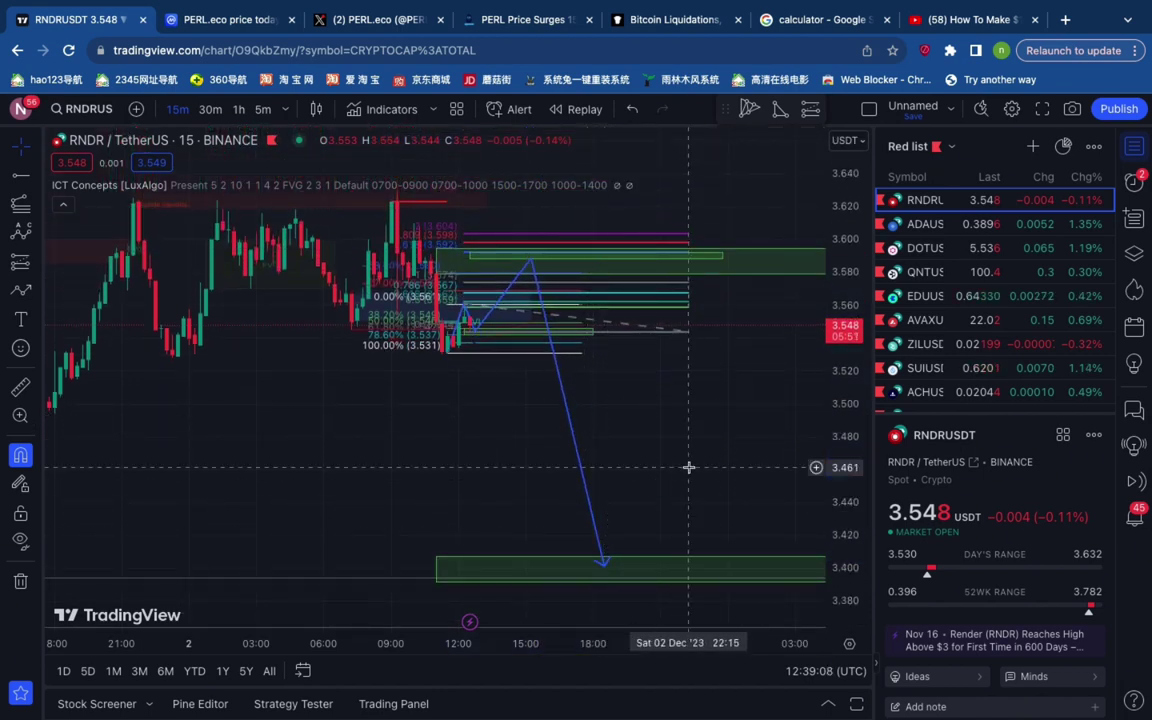
scroll(690, 464, "down", 3)
scroll(700, 438, "up", 3)
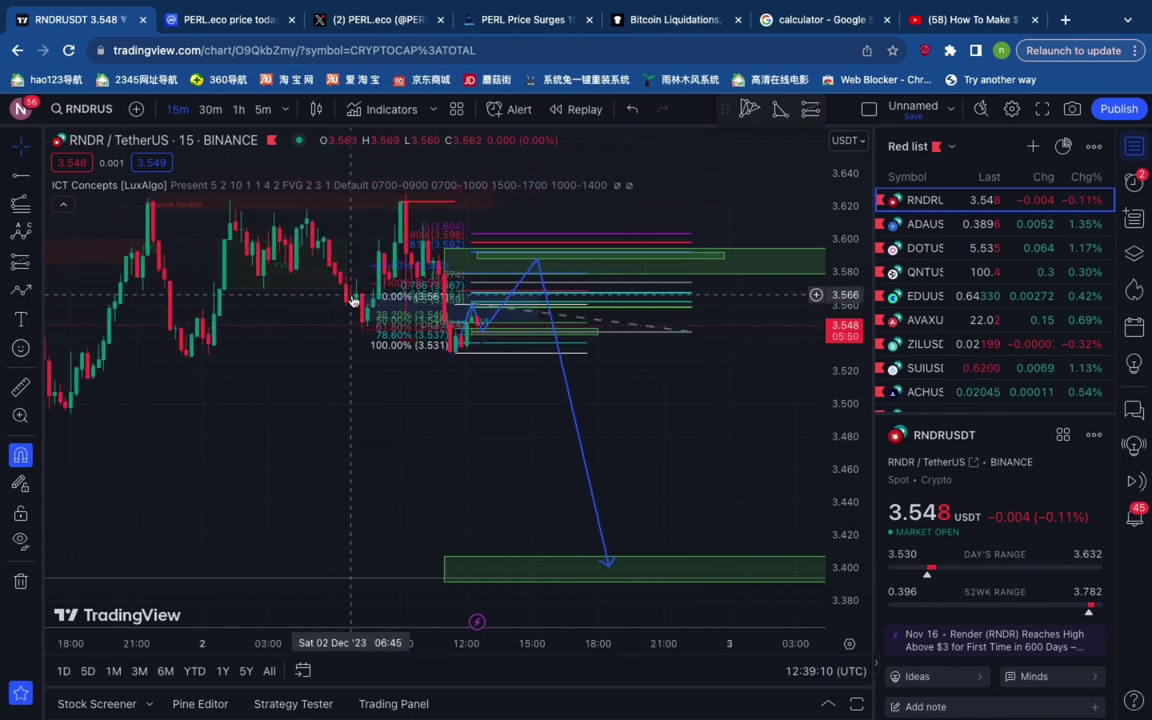
- Delete the Fib Retracement and the Trend-Based Fib Extension, keeping the rectangles and the path
left_click(389, 331)
left_click(787, 152)
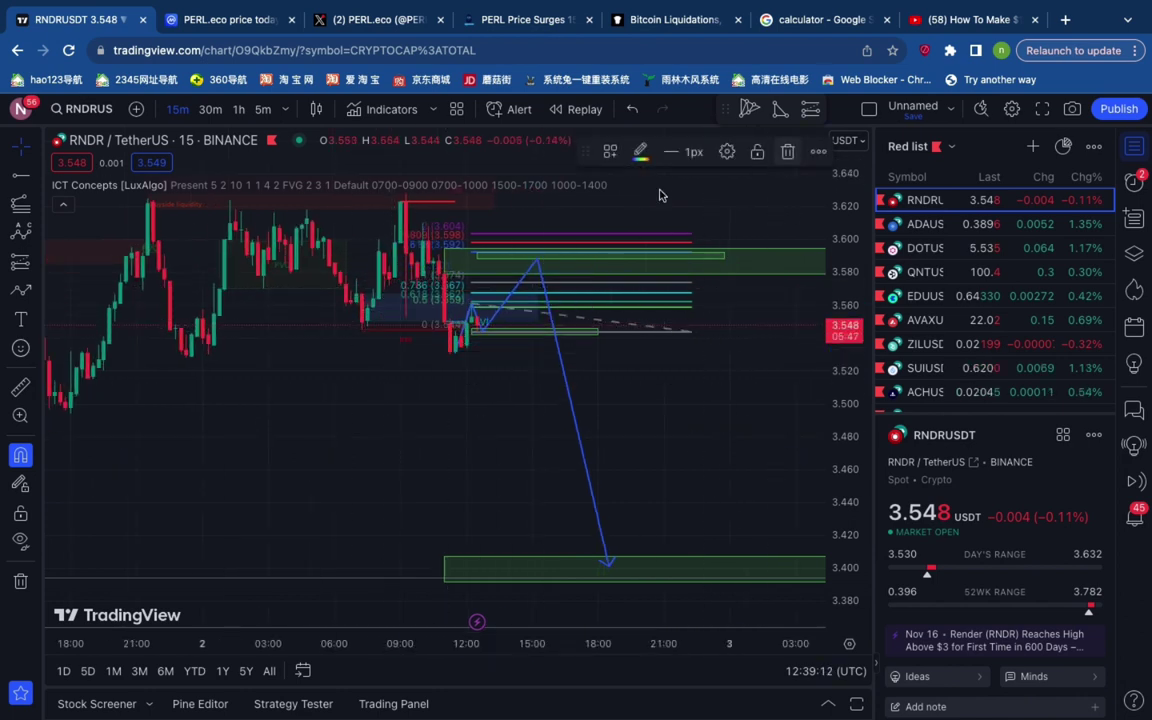
left_click(500, 304)
left_click(787, 152)
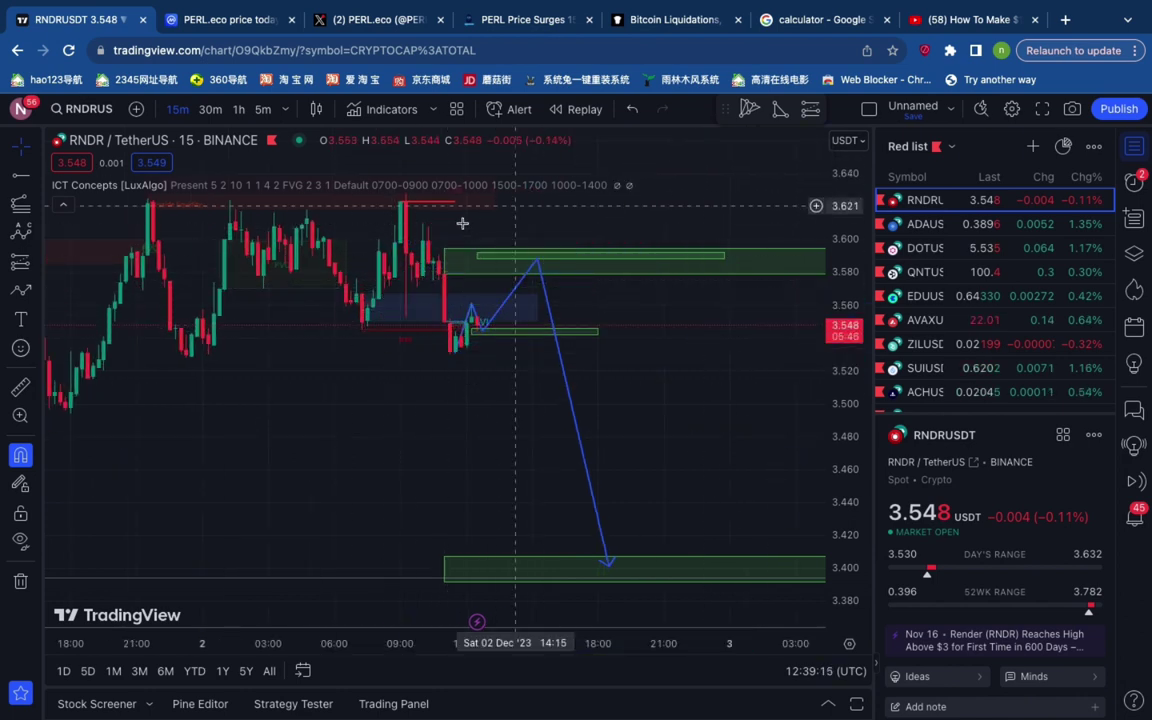
scroll(680, 307, "up", 1)
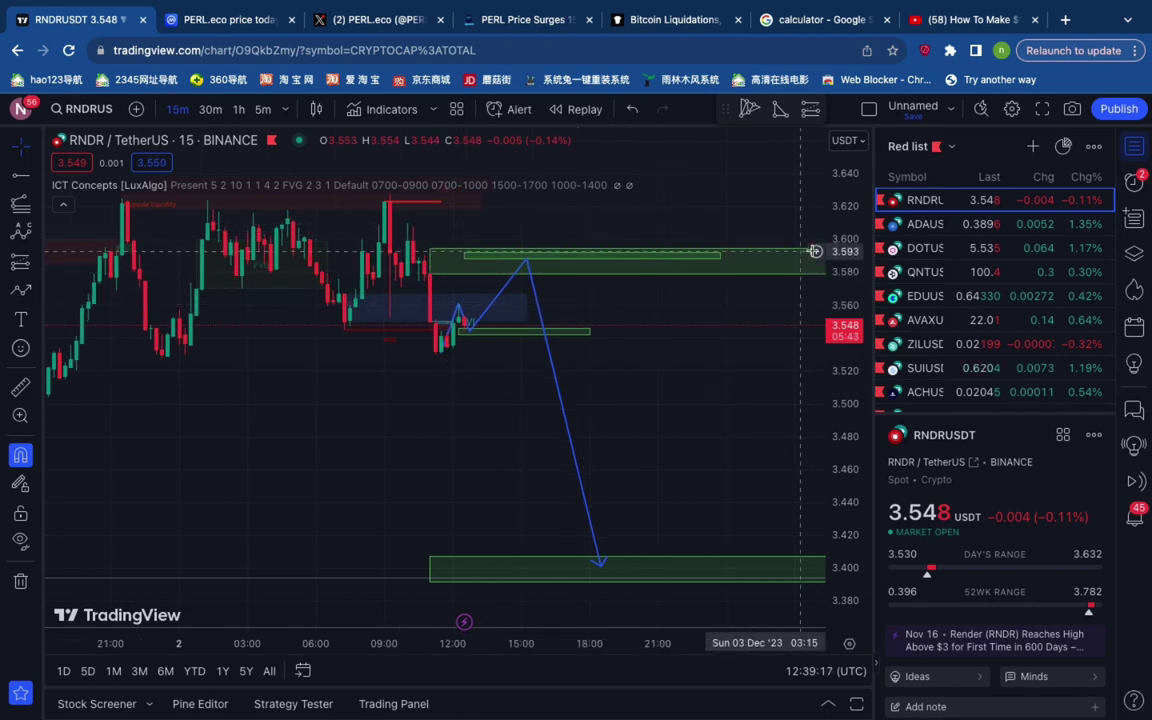
scroll(841, 265, "down", 3)
scroll(841, 267, "up", 5)
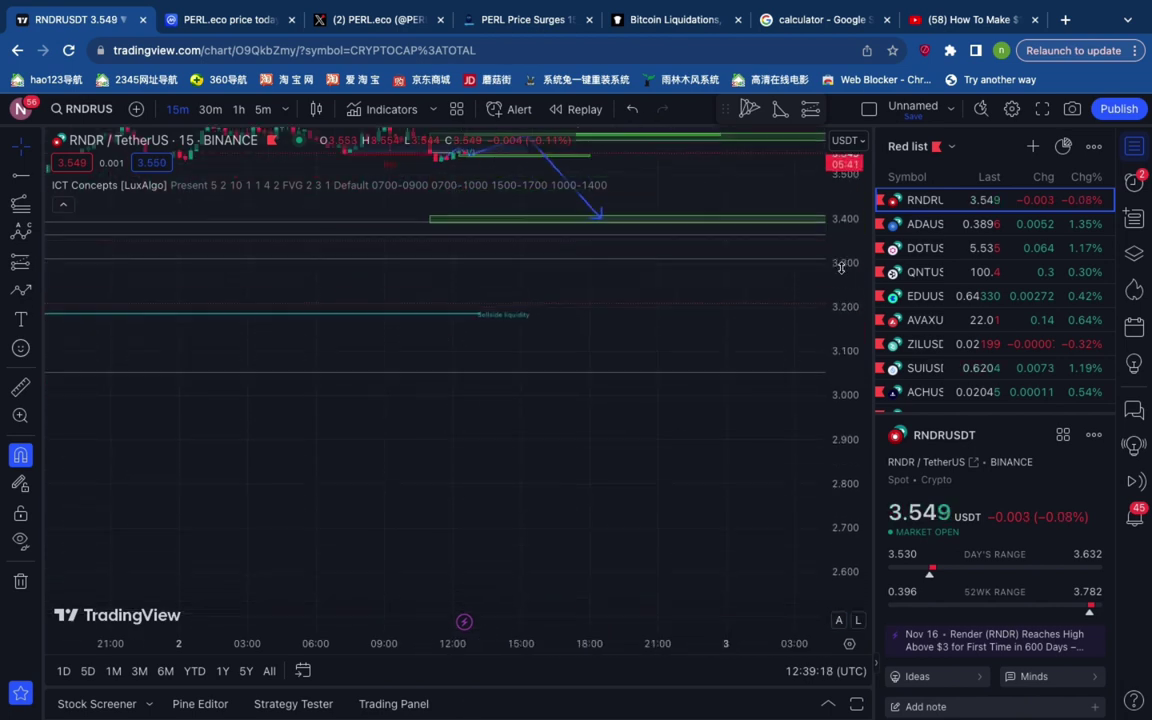
left_click_drag(722, 343, 711, 620)
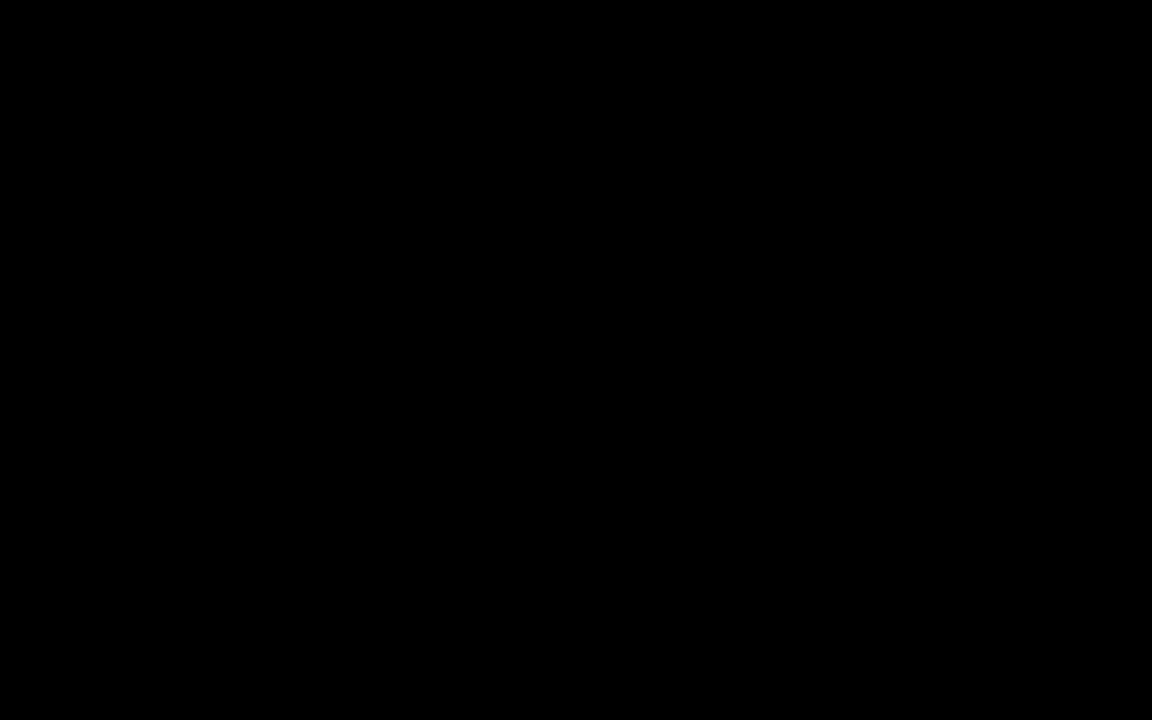